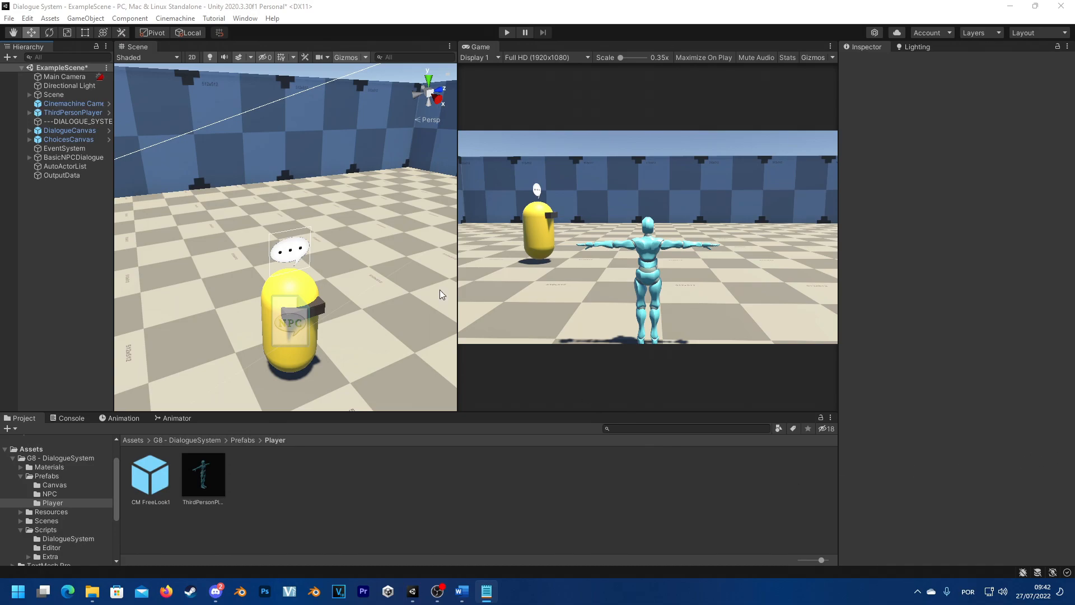
Enable DialogueCanvas's Canvas component to preview the dialogue box in the game view, and disable it again.
{"action": "left_click", "coordinate": [70, 131]}
{"action": "left_click", "coordinate": [865, 212]}
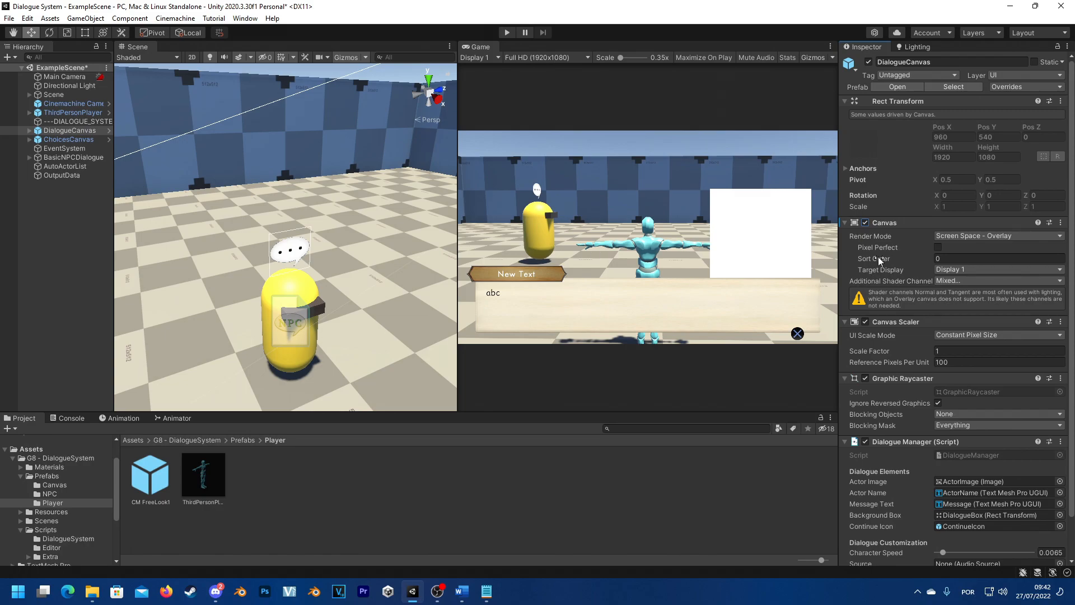
{"action": "left_click", "coordinate": [865, 222]}
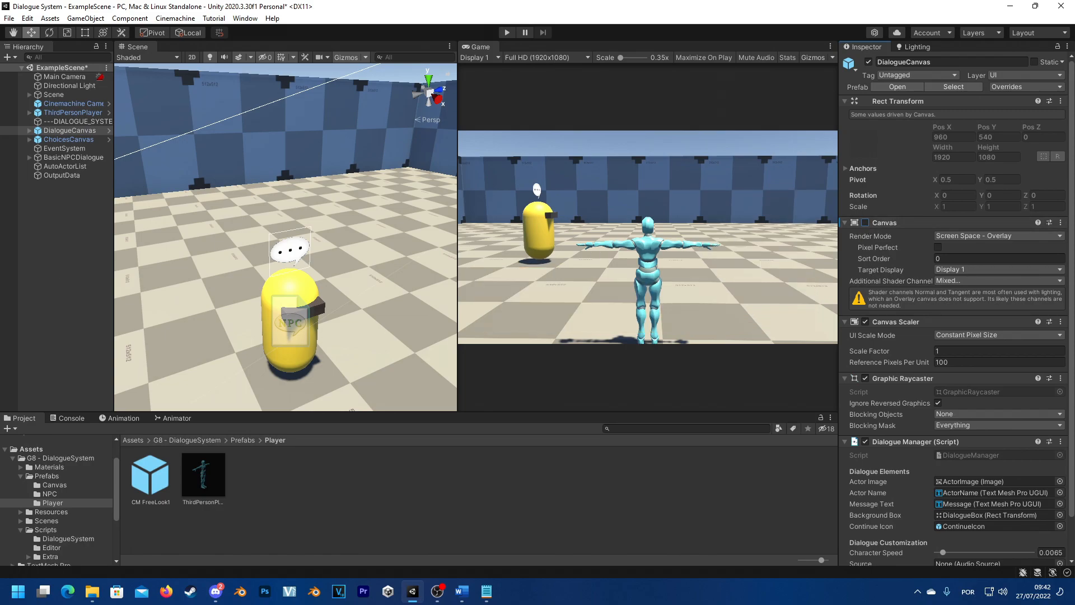
Select the yellow NPC's Trigger object and examine it from the front together with its NPC script settings.
{"action": "left_click", "coordinate": [299, 335]}
{"action": "left_click_drag", "start_coordinate": [330, 338], "coordinate": [346, 311], "text": "alt"}
{"action": "right_click_drag", "start_coordinate": [347, 312], "coordinate": [336, 292]}
{"action": "key", "text": "w"}
{"action": "key", "text": "s"}
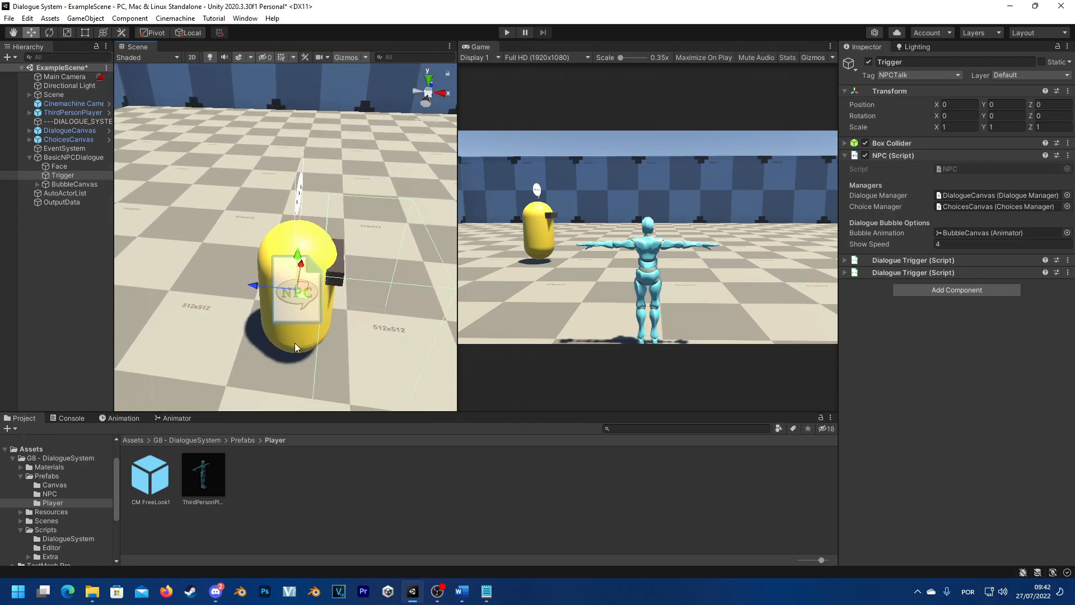
Review the actions in the PlayerDialogueInput asset and close its input actions editor.
{"action": "left_click", "coordinate": [645, 260]}
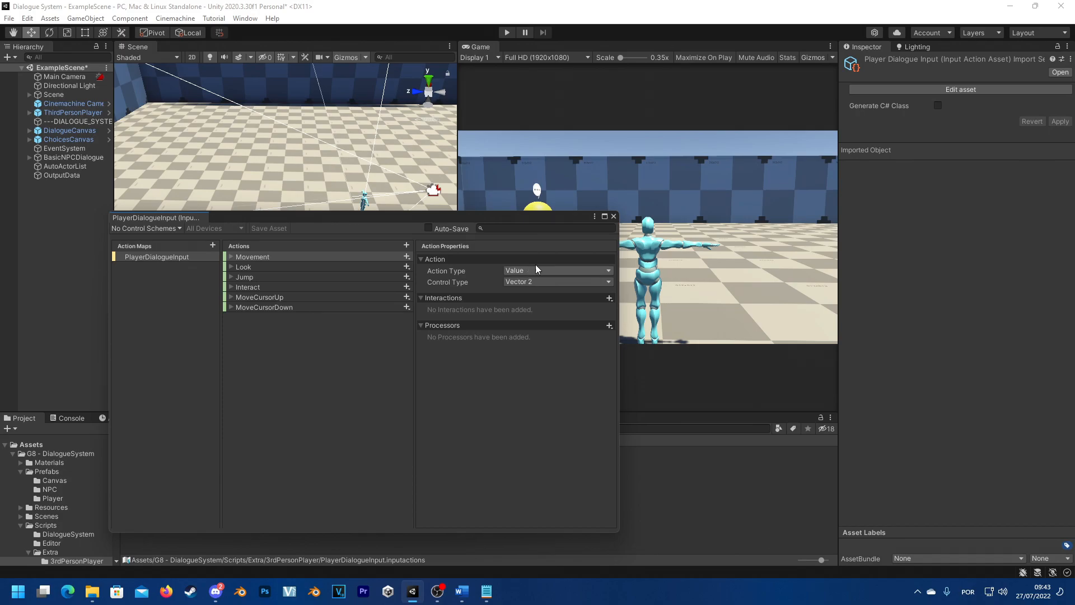
{"action": "left_click", "coordinate": [613, 217]}
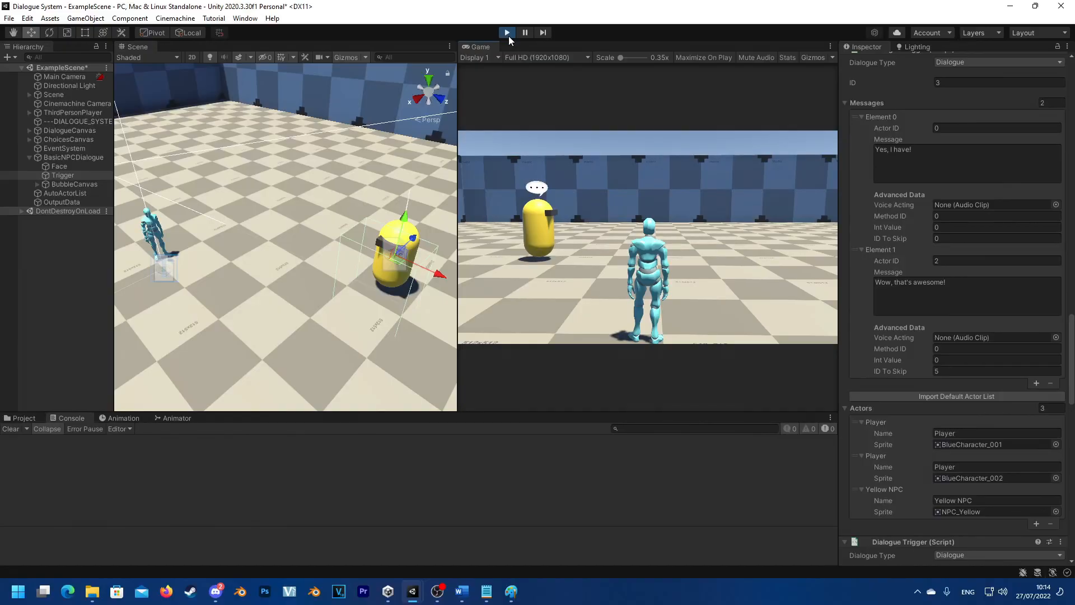
Walk the player character up to the yellow NPC in the running game.
{"action": "key", "text": "w"}
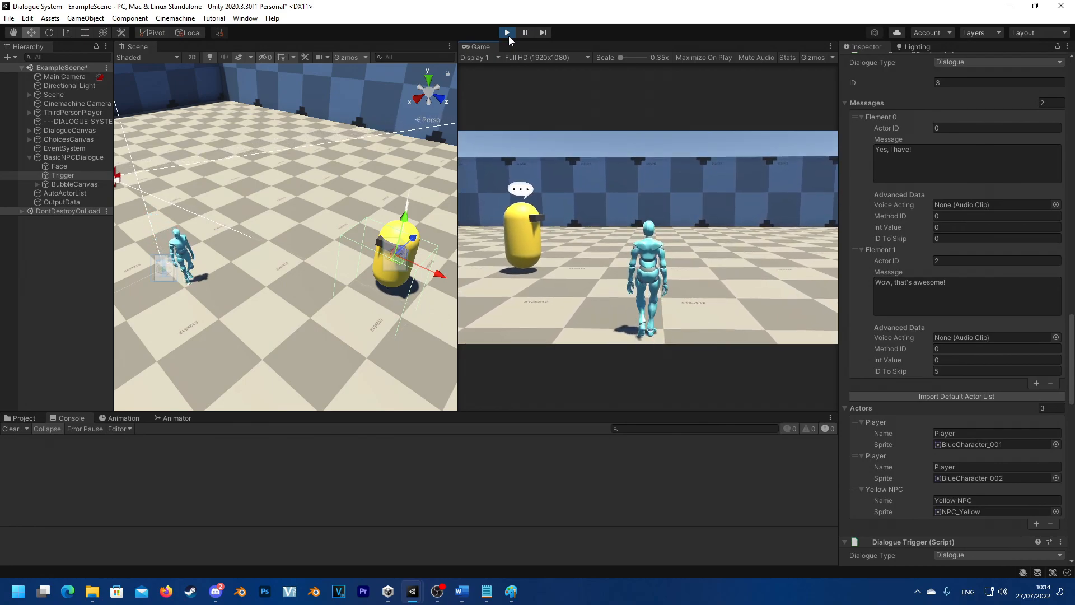
{"action": "key", "text": "w"}
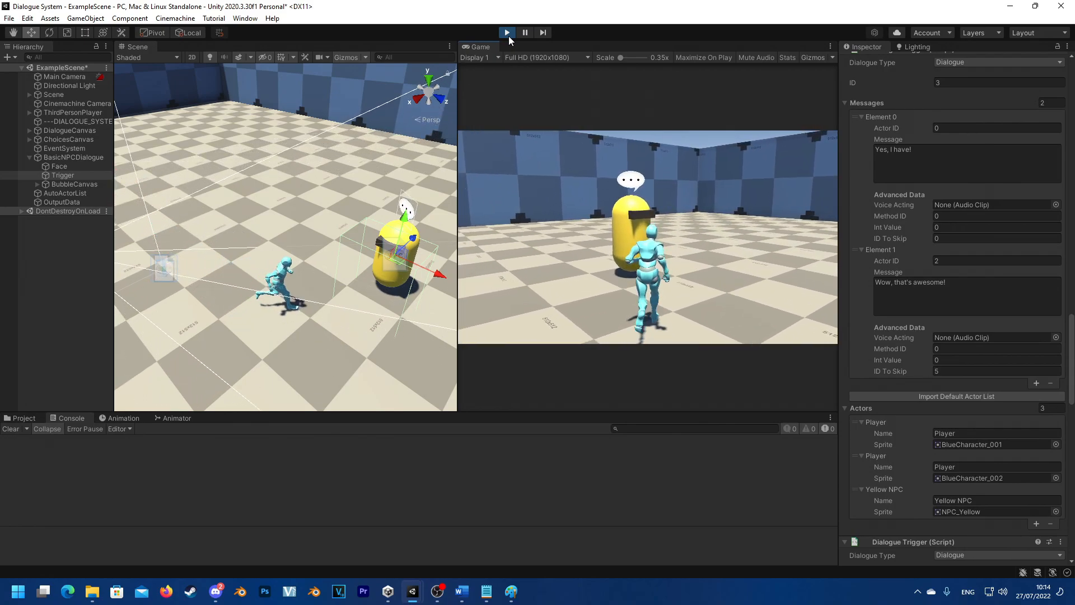
{"action": "key", "text": "w"}
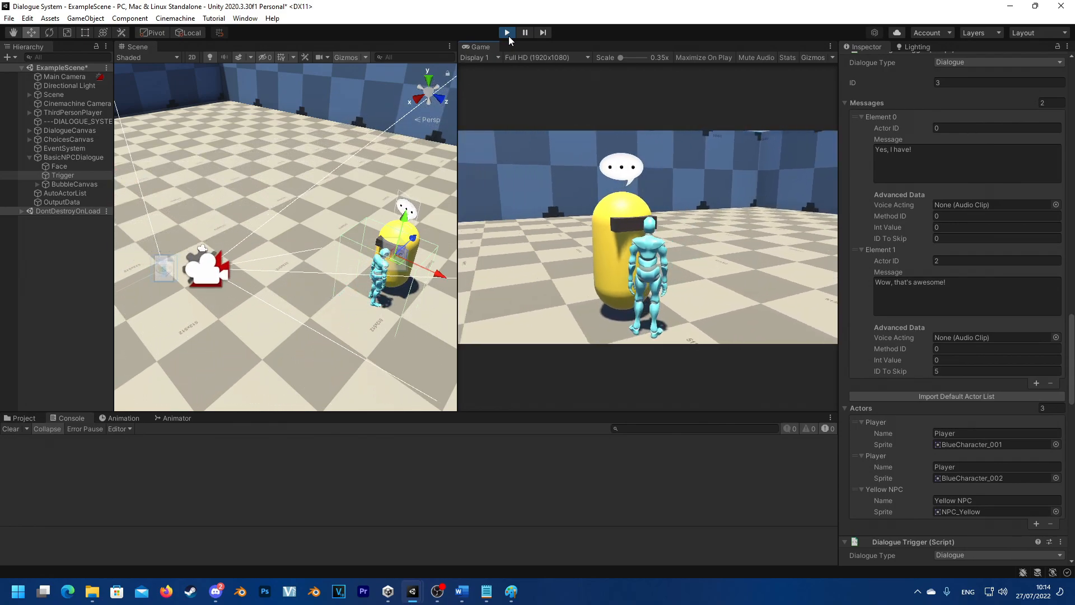
{"action": "key", "text": "a"}
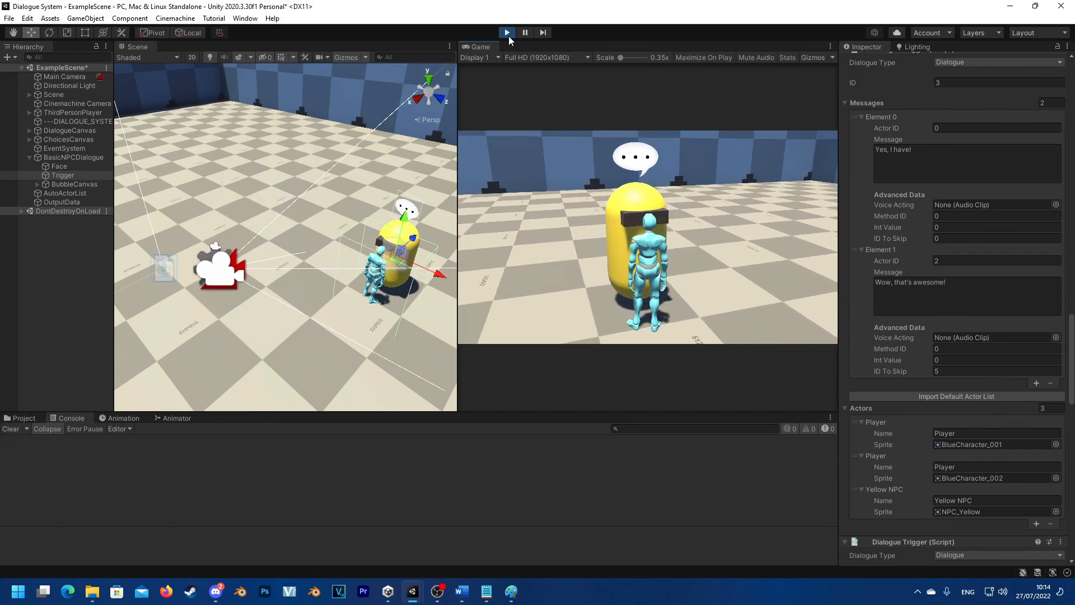
Start the conversation with the yellow NPC and advance its messages to the answer choices.
{"action": "key", "text": "e"}
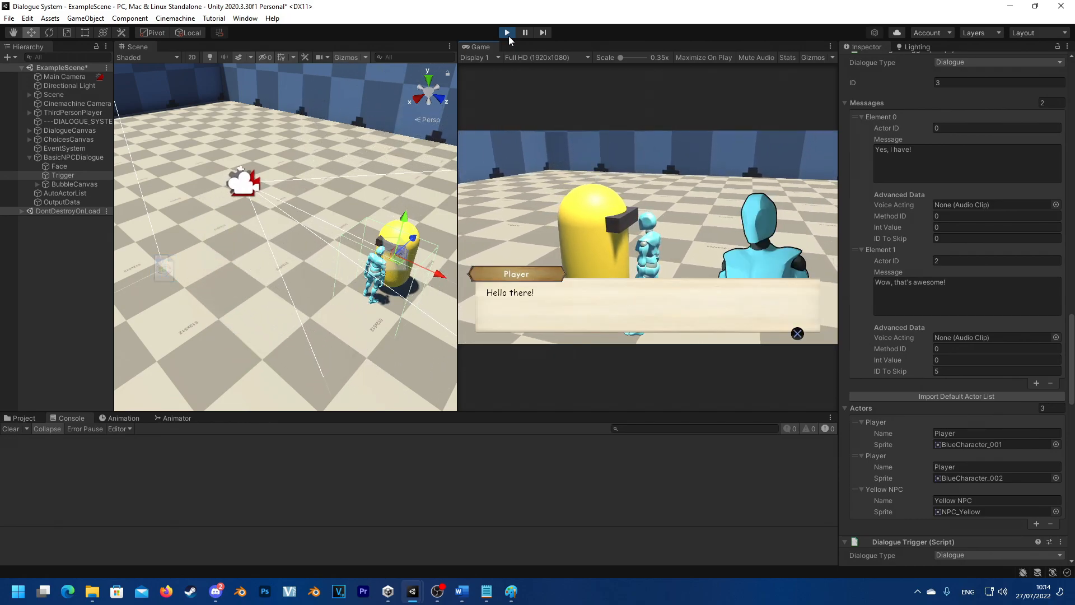
{"action": "key", "text": "e"}
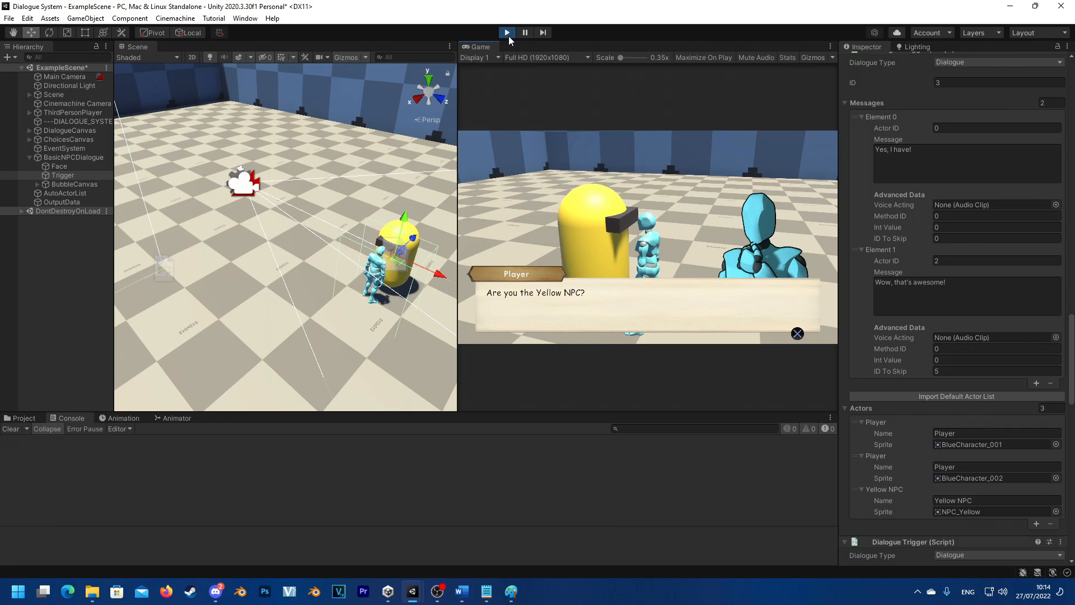
{"action": "key", "text": "e"}
{"action": "key", "text": "e"}
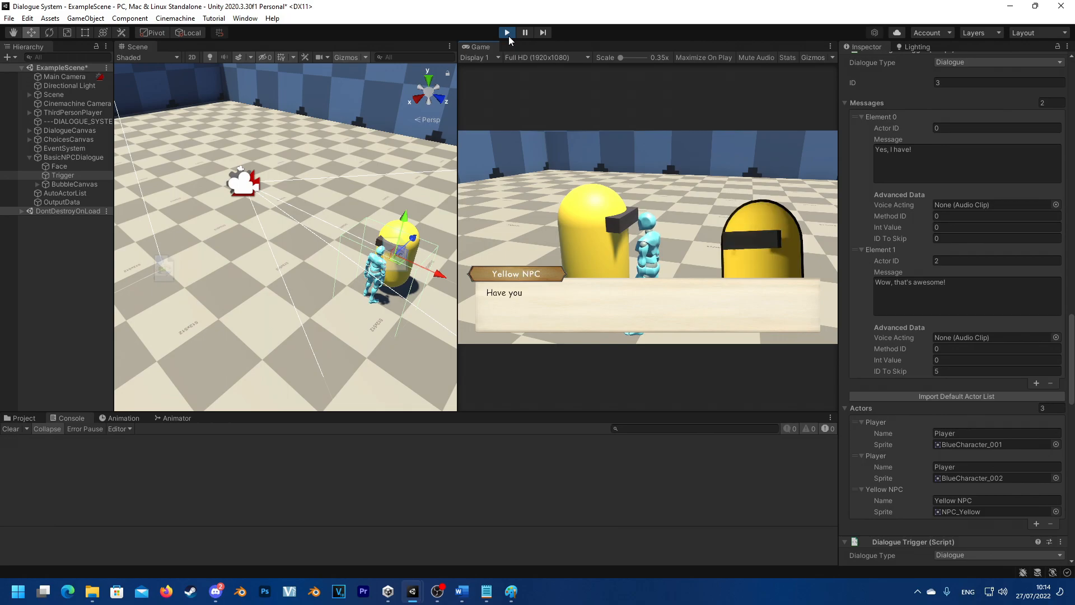
{"action": "key", "text": "e"}
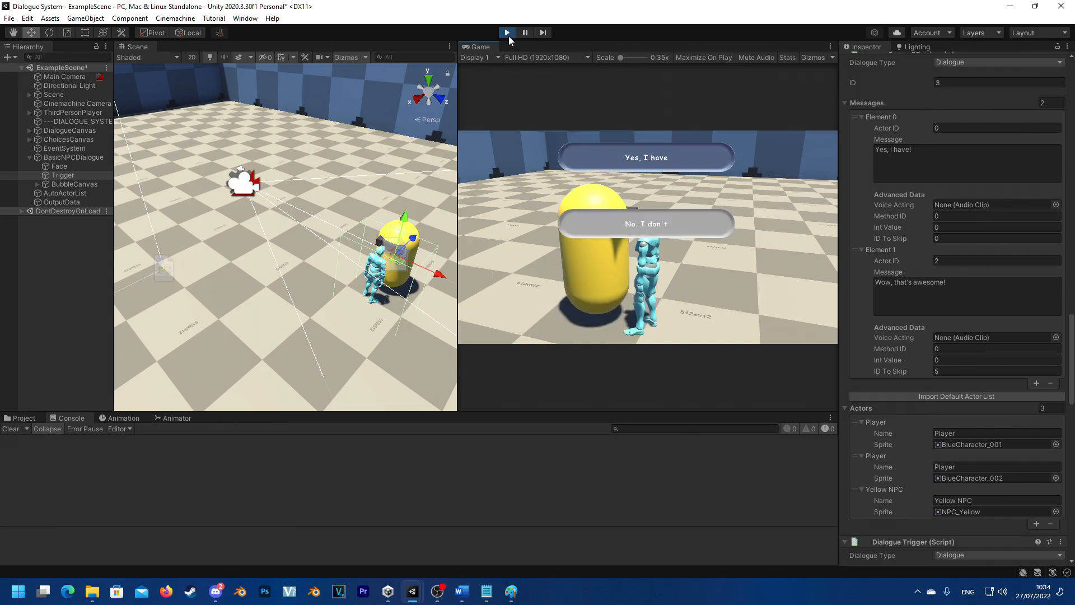
Try both answer choices, confirm "Yes, I have" and play the conversation through to its end.
{"action": "key", "text": "Down"}
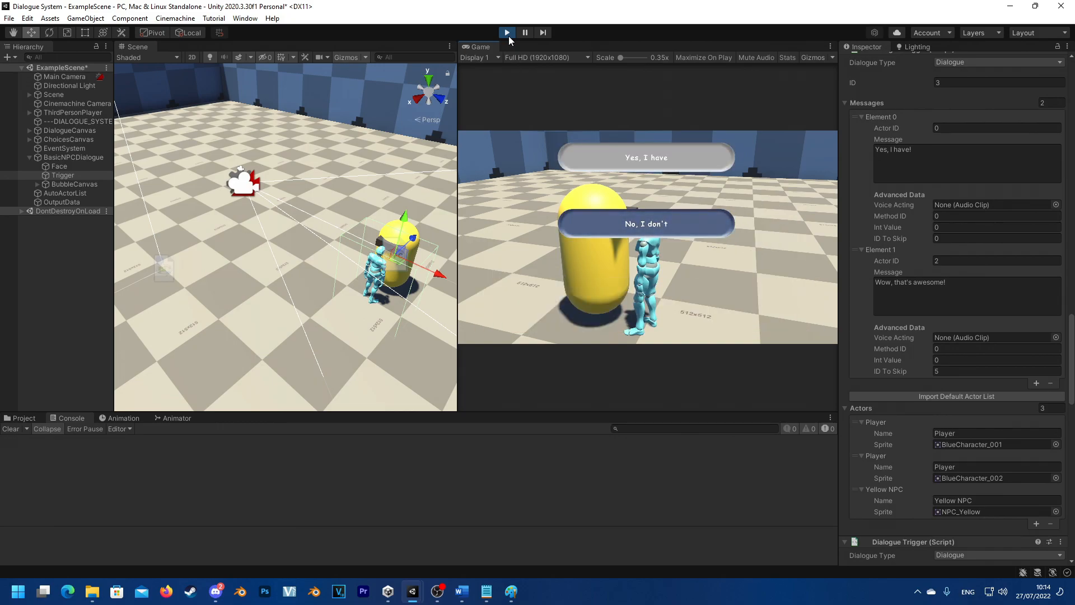
{"action": "key", "text": "Up"}
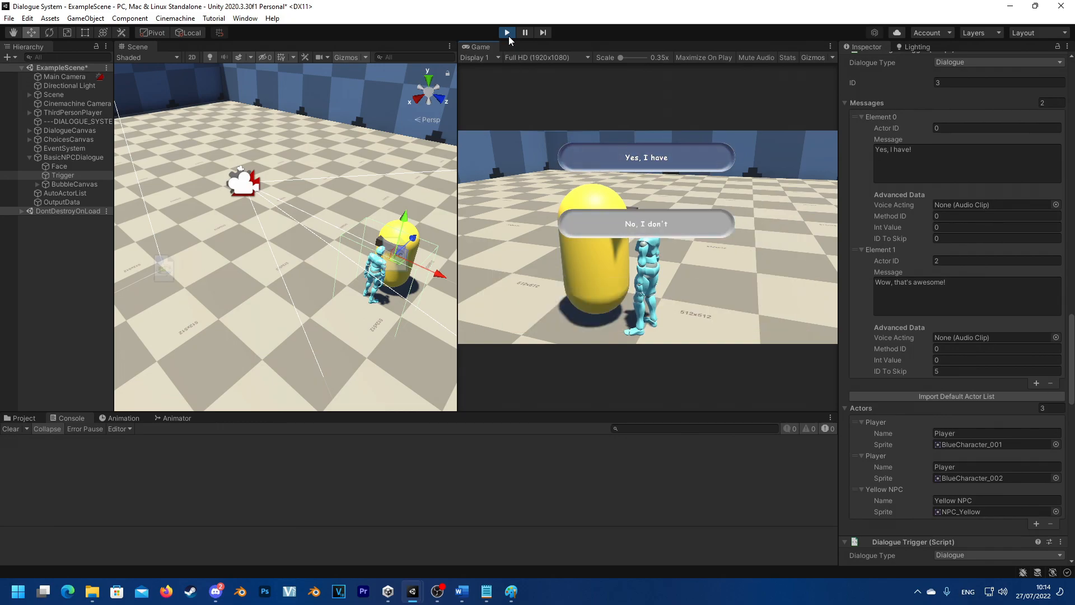
{"action": "key", "text": "e"}
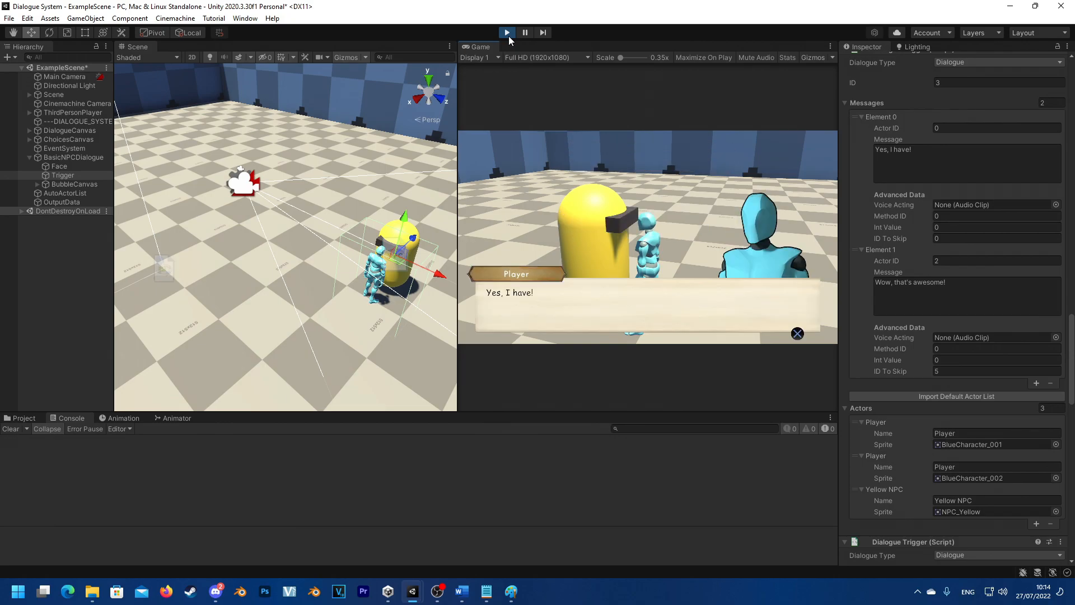
{"action": "key", "text": "e"}
{"action": "key", "text": "e"}
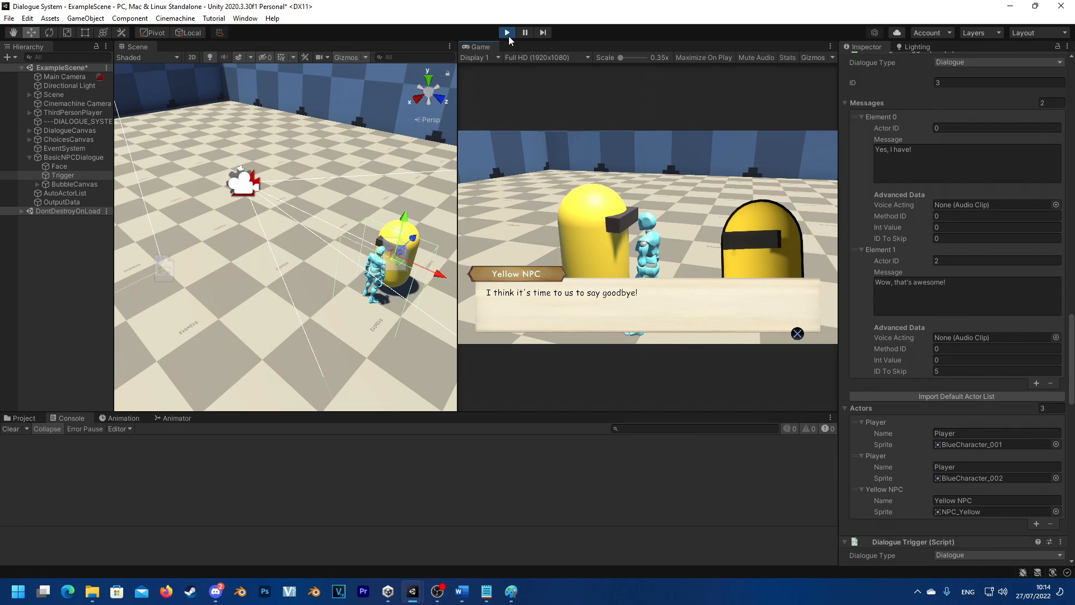
{"action": "key", "text": "e"}
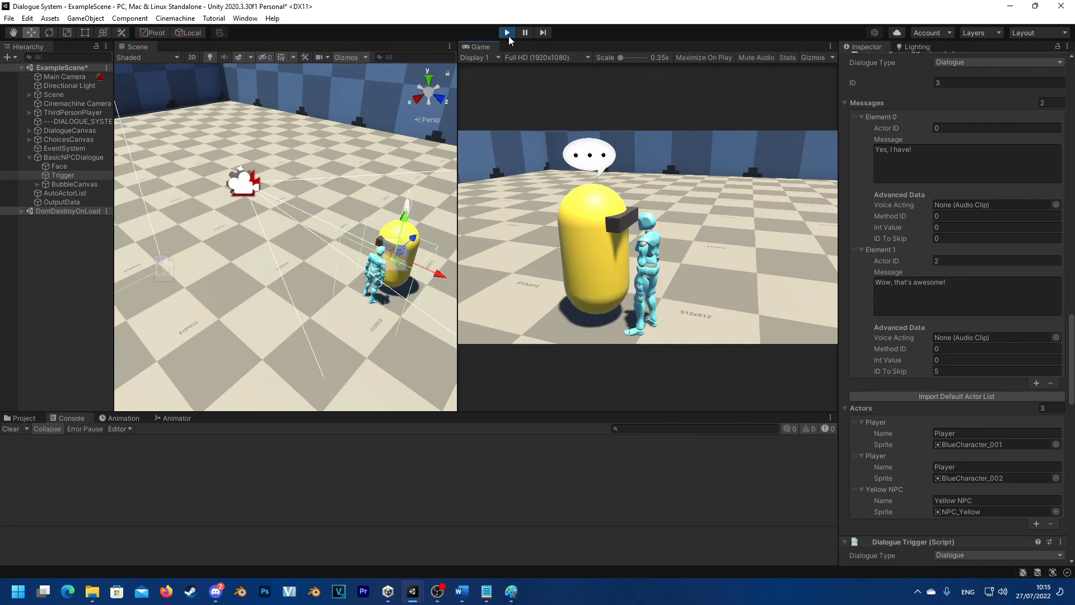
Run the player character around in front of the yellow NPC and return to its trigger area.
{"action": "key", "text": "s"}
{"action": "key", "text": "w"}
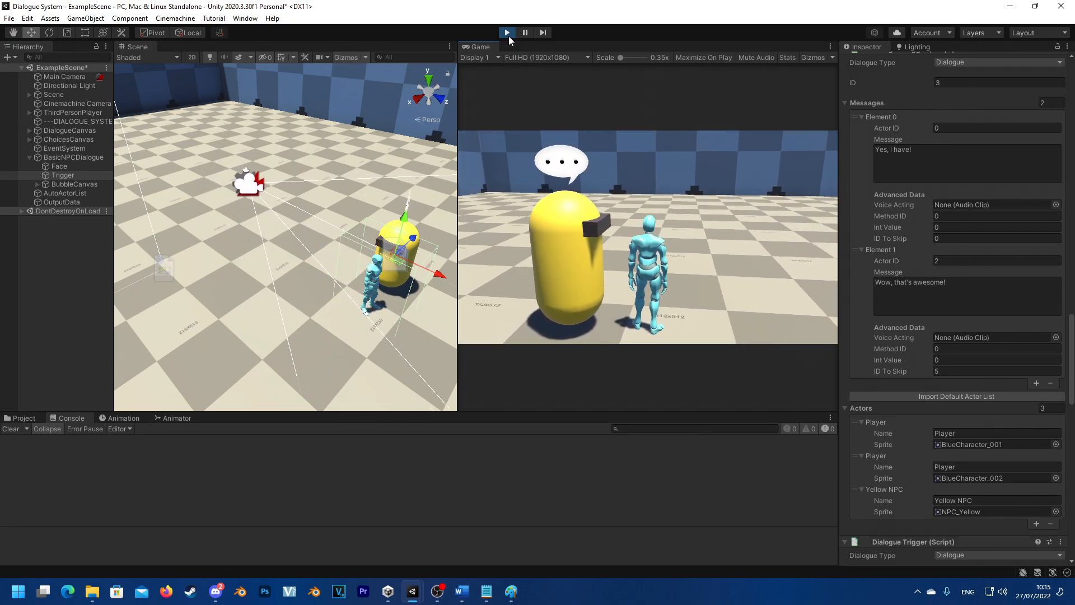
{"action": "key", "text": "s"}
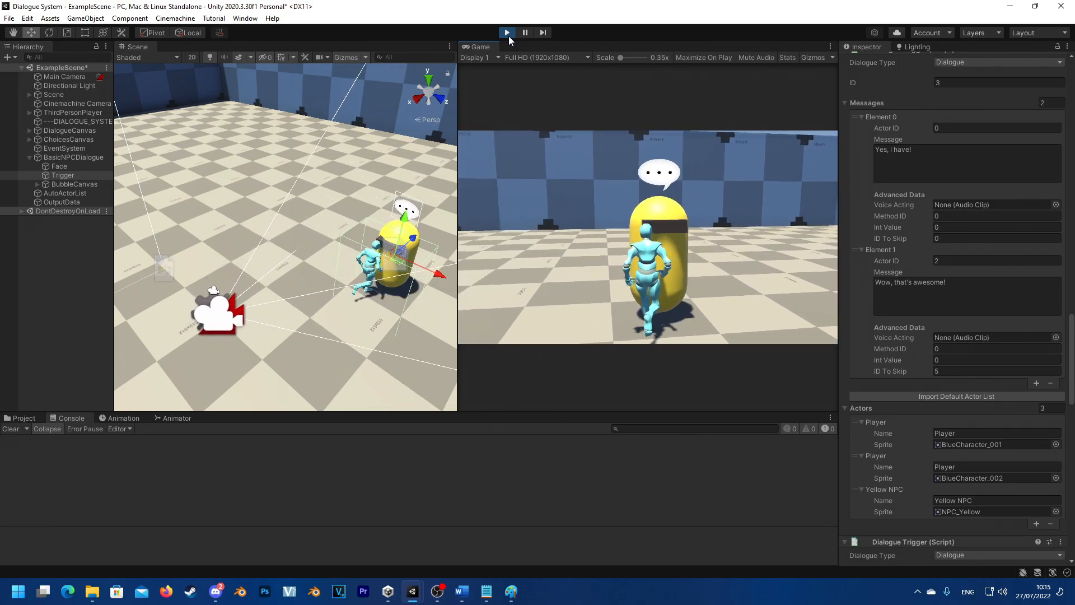
{"action": "key", "text": "w"}
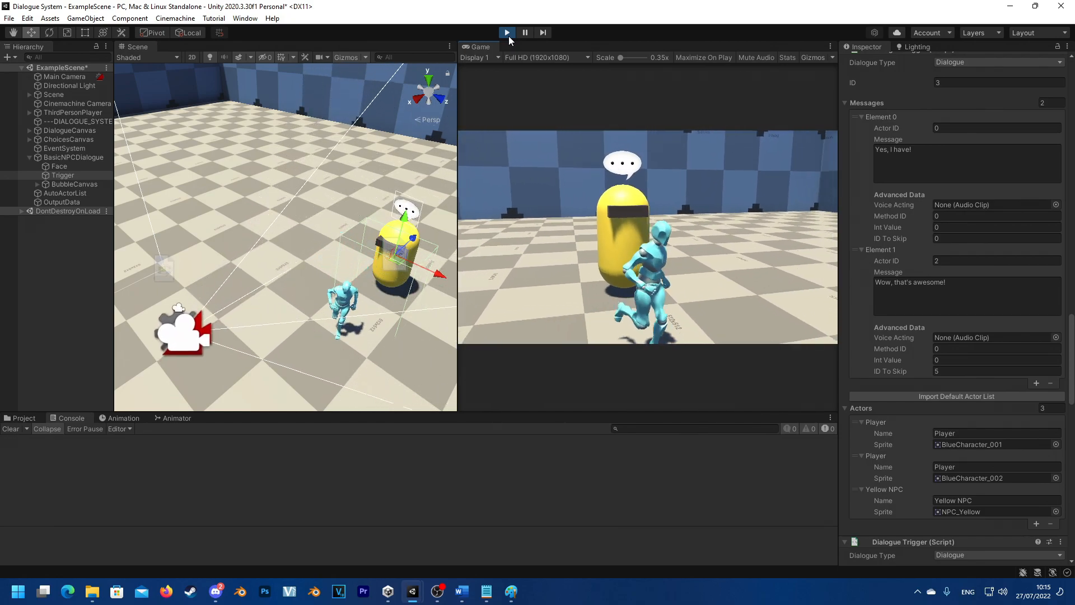
{"action": "key", "text": "a"}
{"action": "key", "text": "d"}
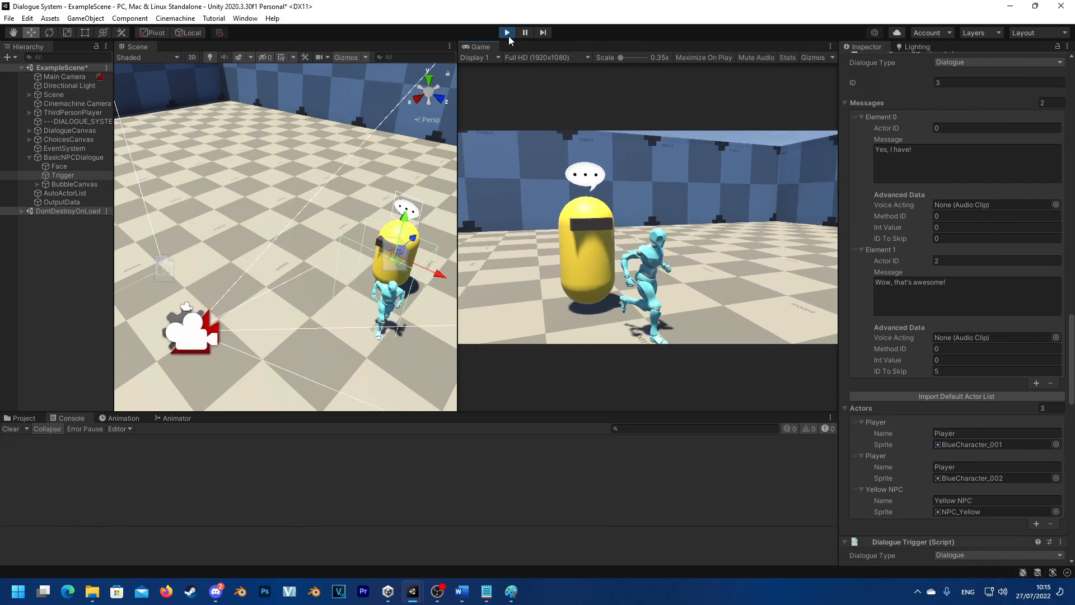
{"action": "key", "text": "w"}
Talk to the yellow NPC twice more to test its repeat dialogue, and run the player away from it.
{"action": "key", "text": "e"}
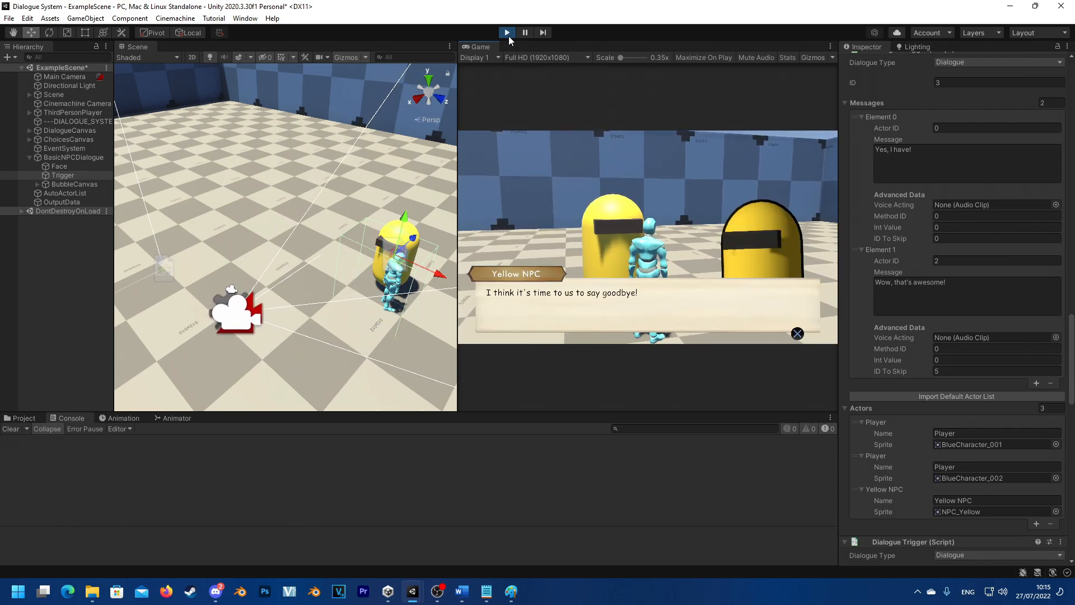
{"action": "key", "text": "e"}
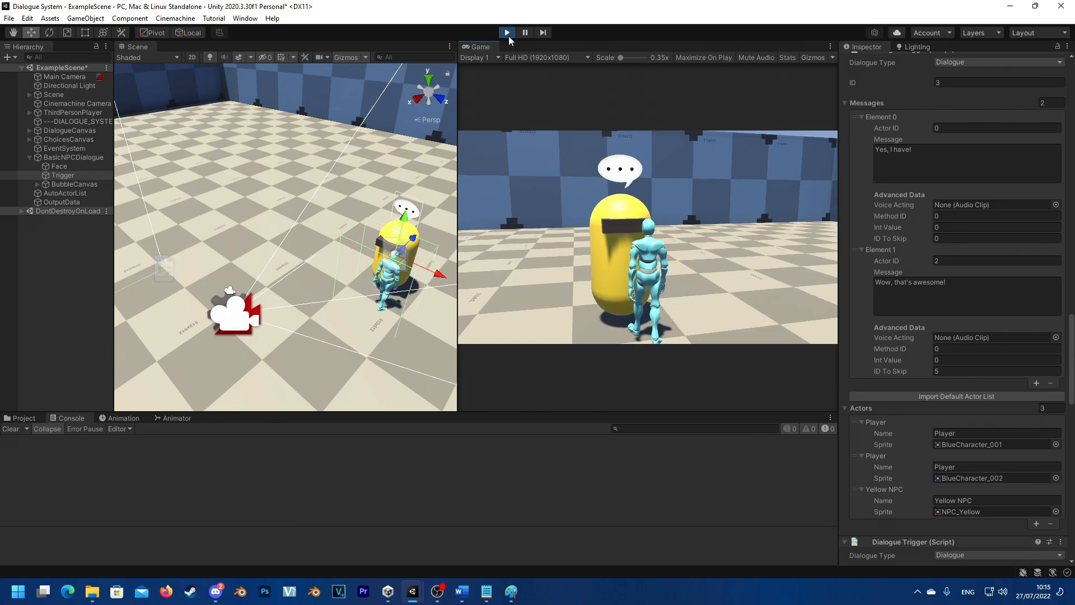
{"action": "key", "text": "e"}
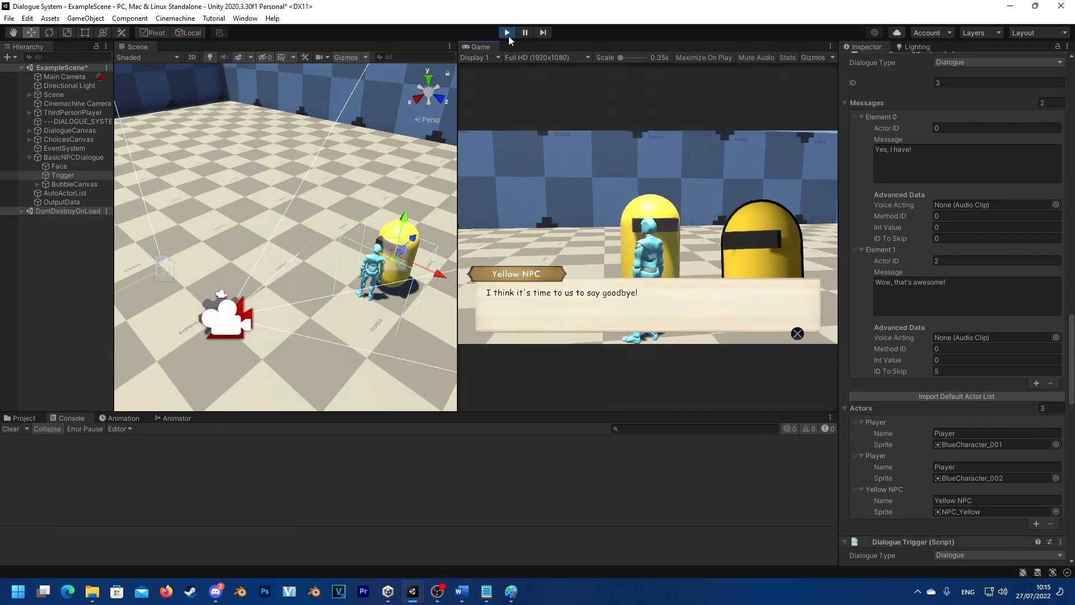
{"action": "key", "text": "e"}
{"action": "key", "text": "w"}
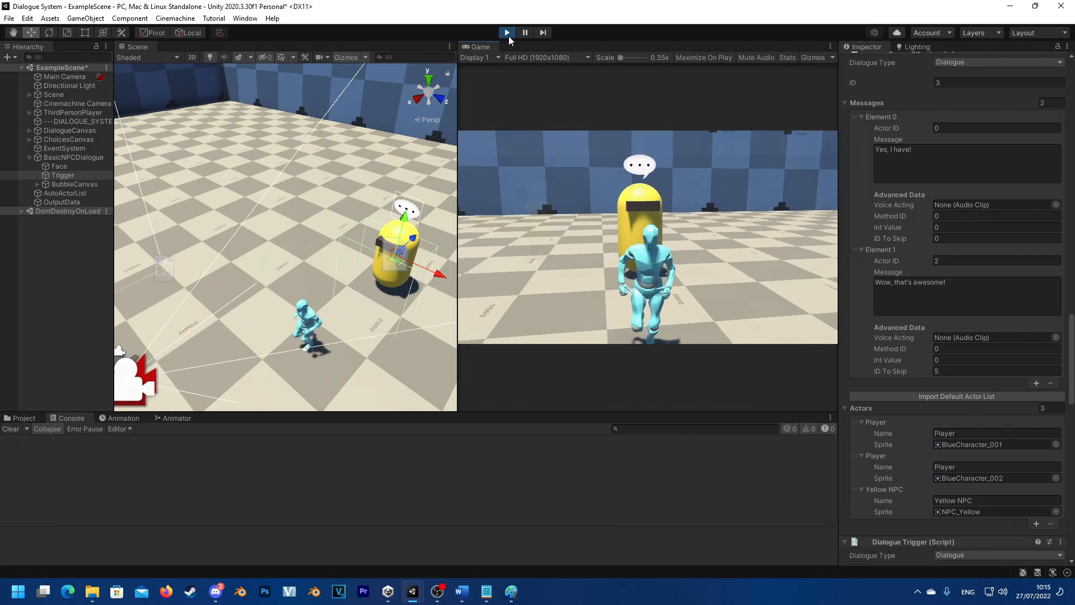
{"action": "key", "text": "a"}
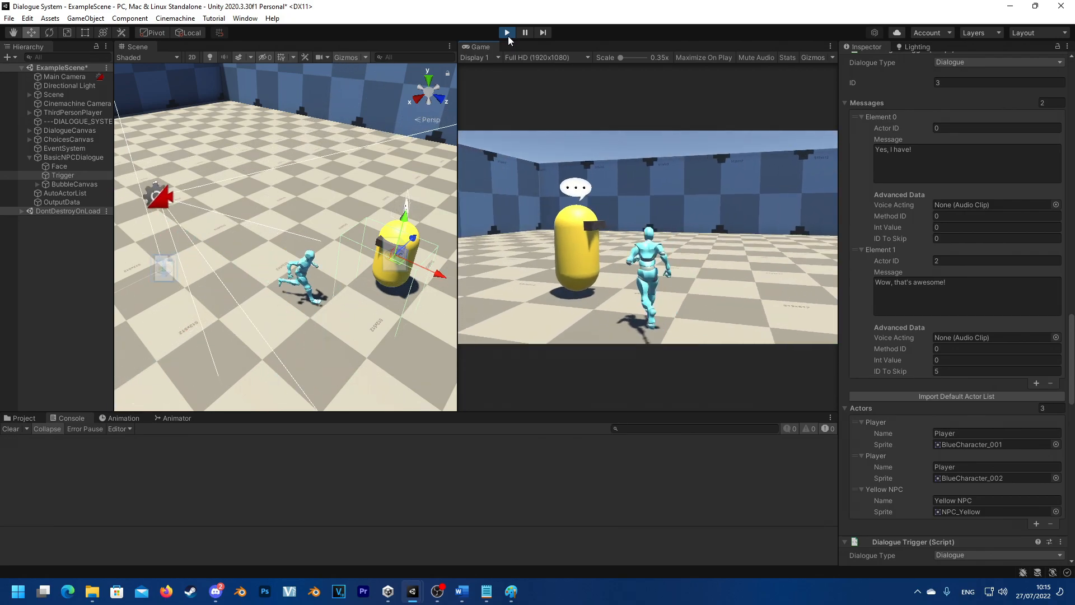
Play the first conversation with the yellow NPC again up to the answer choices.
{"action": "key", "text": "e"}
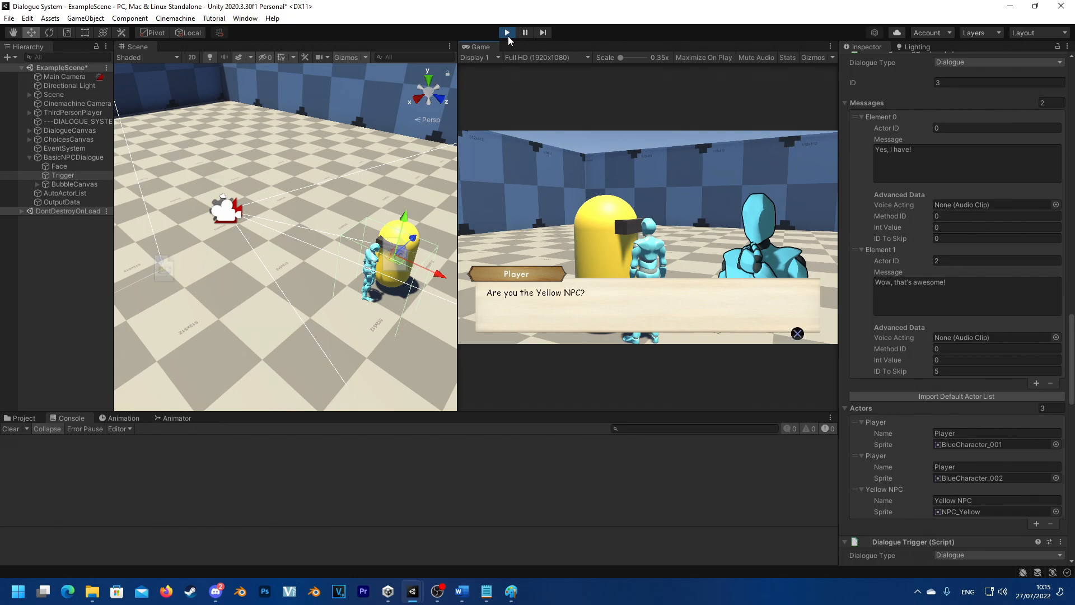
{"action": "key", "text": "e"}
{"action": "key", "text": "e"}
{"action": "key", "text": "e"}
Complete the conversation with the answer "No, I don't" and talk to the yellow NPC once more.
{"action": "key", "text": "s"}
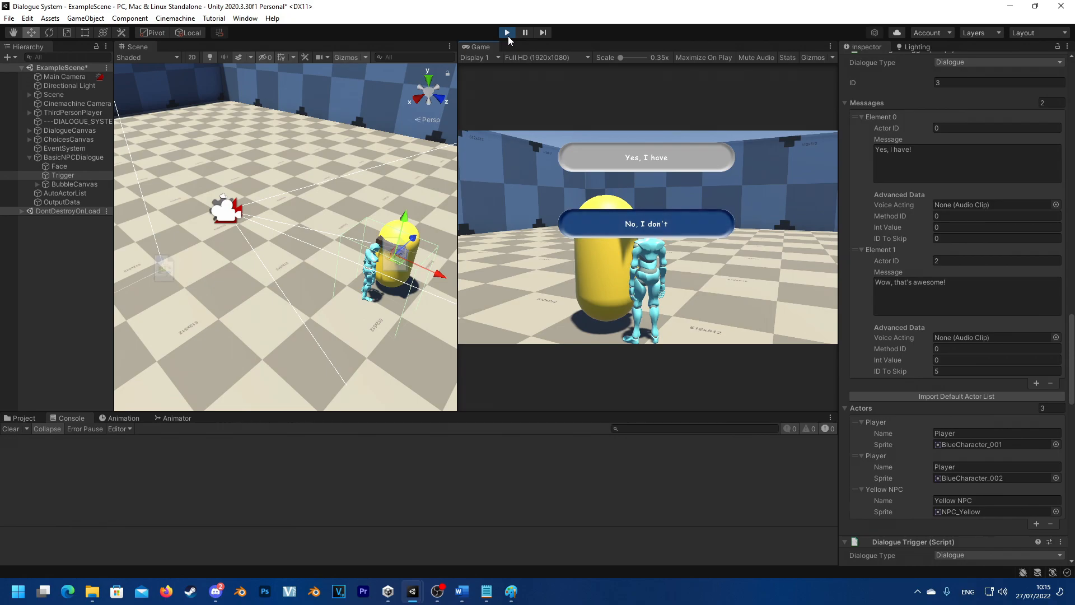
{"action": "key", "text": "e"}
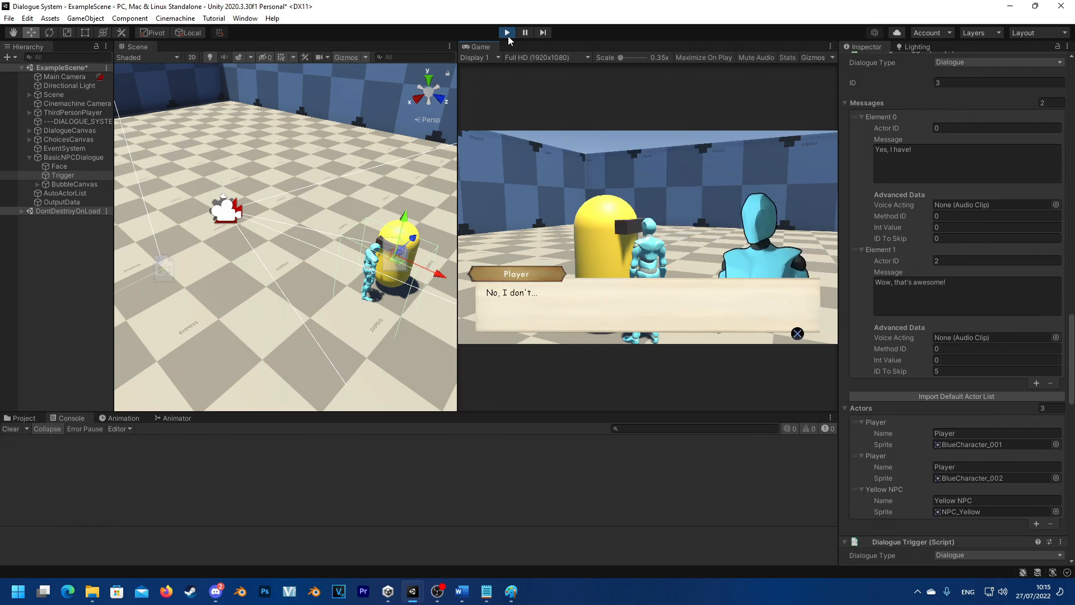
{"action": "key", "text": "e"}
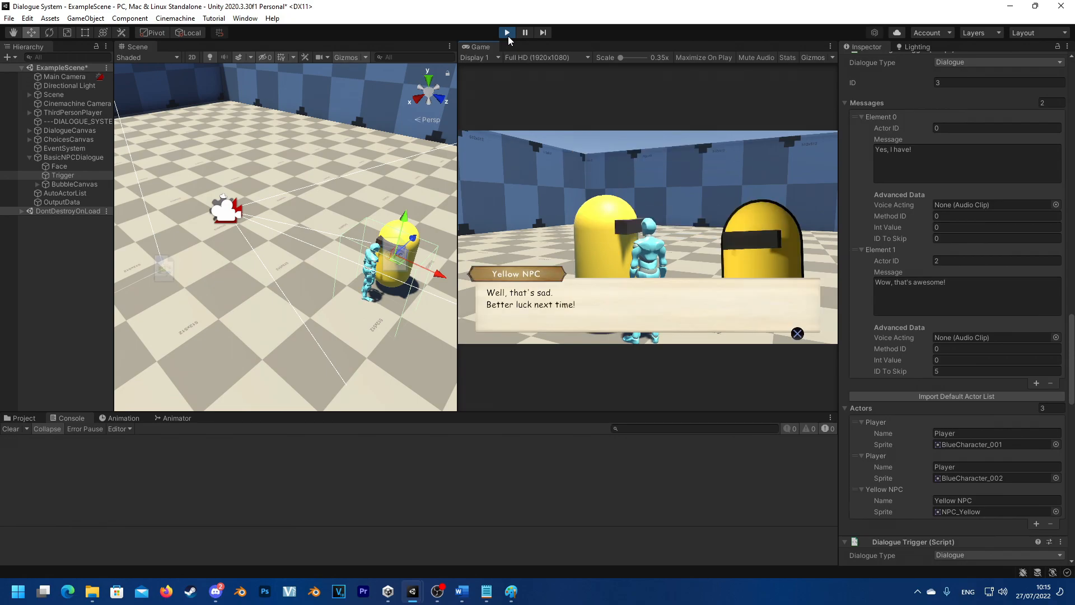
{"action": "key", "text": "e"}
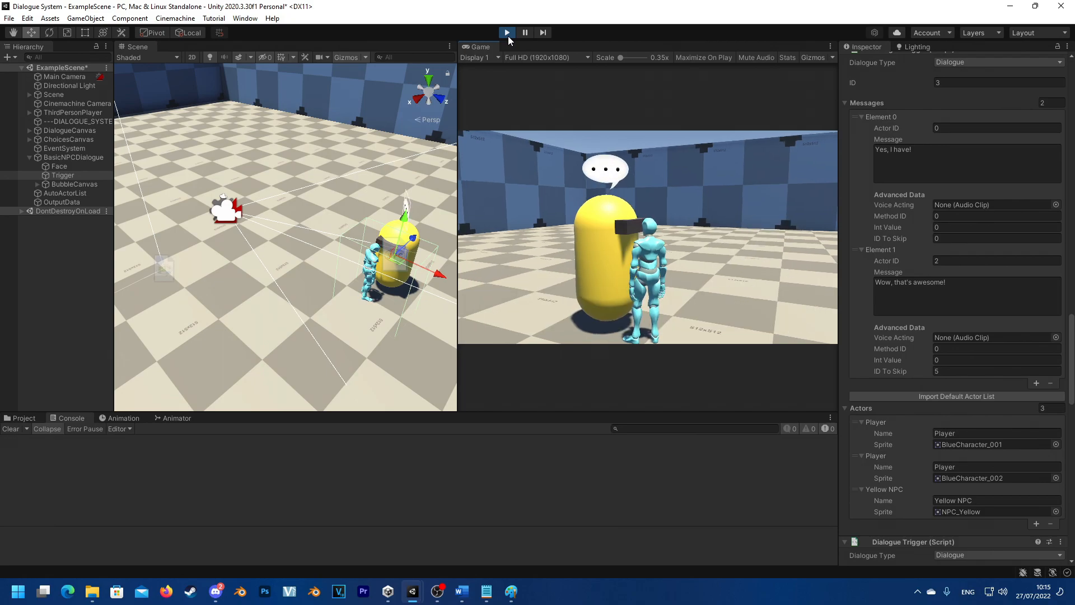
{"action": "key", "text": "e"}
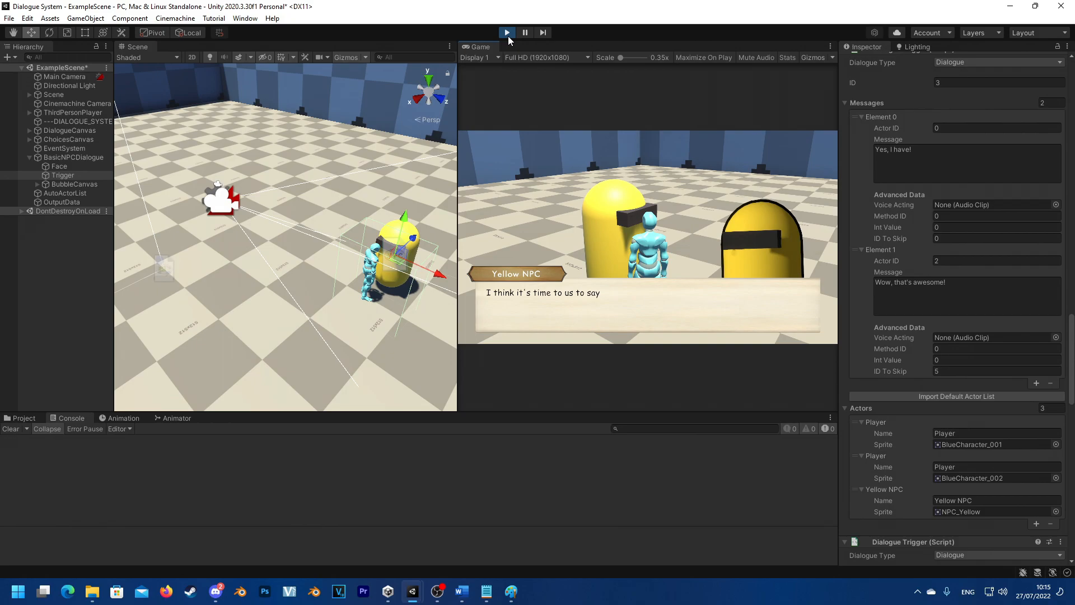
{"action": "key", "text": "e"}
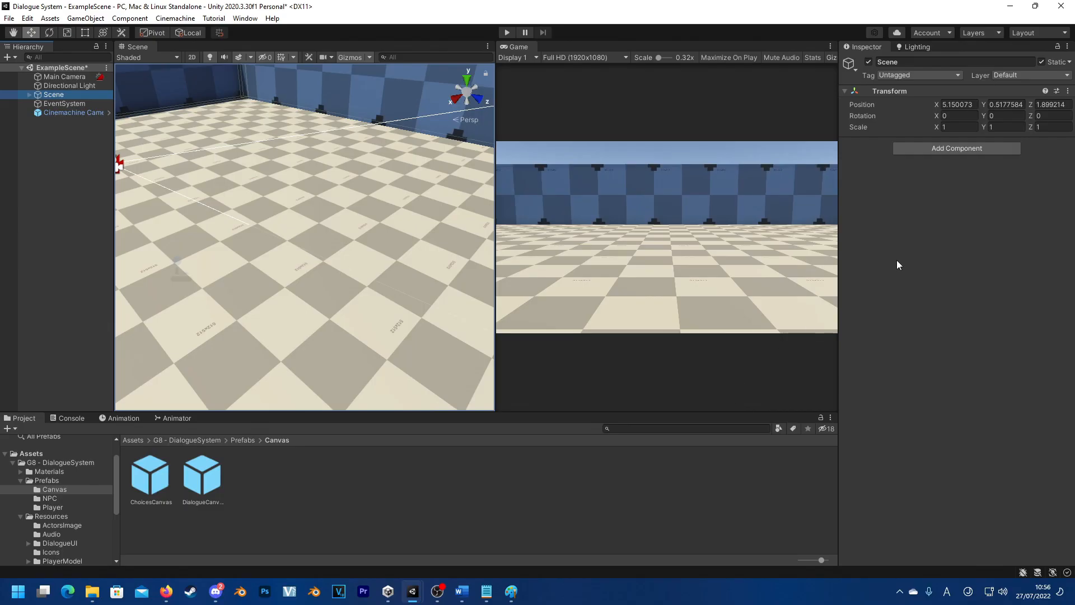
Open the project's tag settings and review the custom tags NPCTalk and ActorList.
{"action": "left_click", "coordinate": [890, 75]}
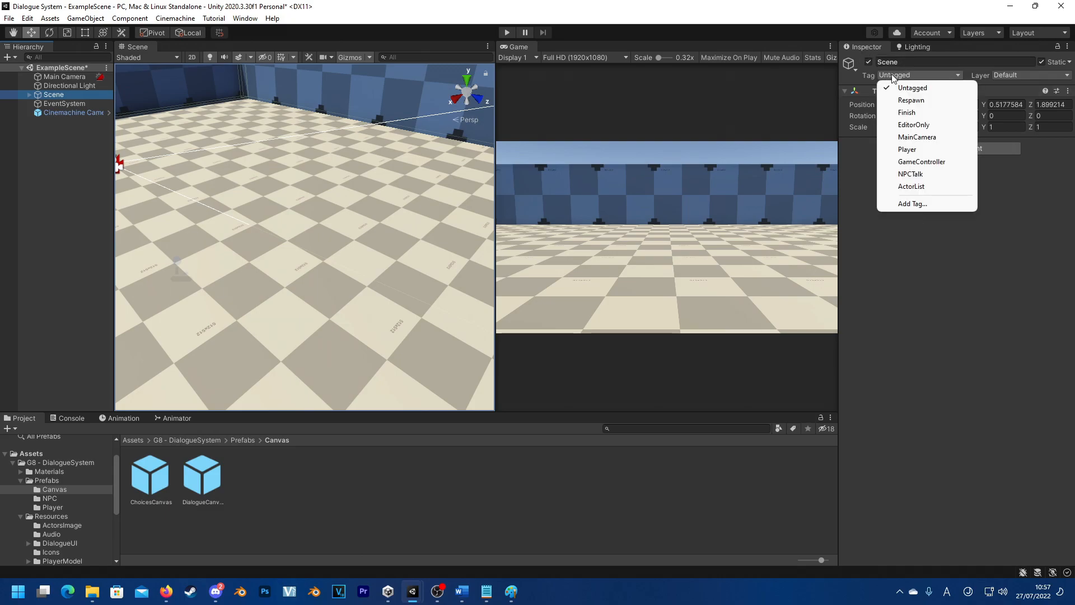
{"action": "left_click", "coordinate": [908, 203]}
{"action": "left_click", "coordinate": [943, 103]}
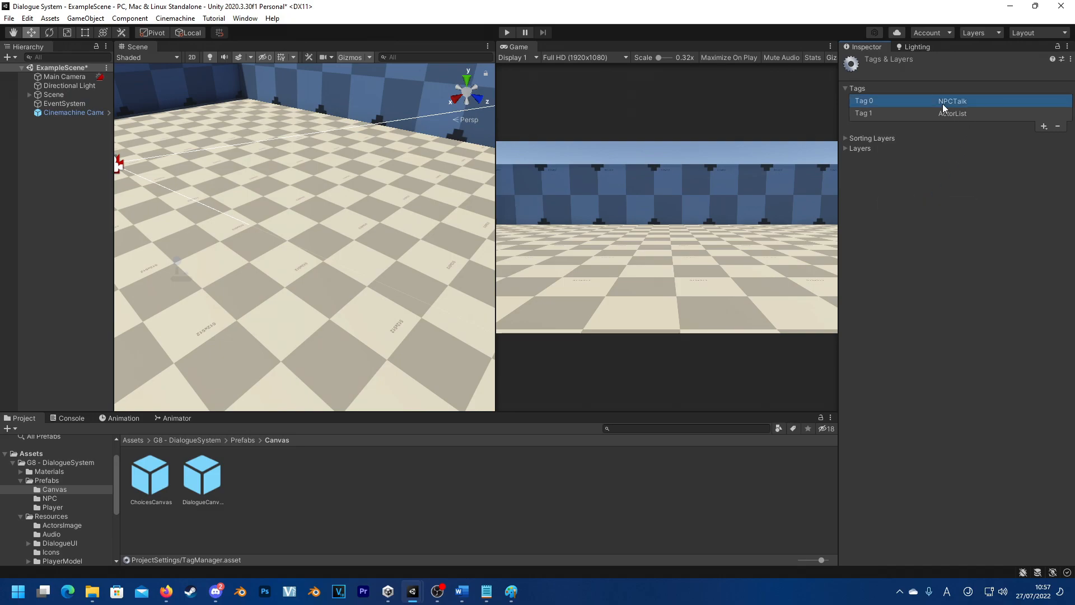
{"action": "left_click", "coordinate": [947, 117]}
{"action": "left_click", "coordinate": [958, 102]}
Look through the tags that can be assigned to the Cinemachine Camera object.
{"action": "left_click", "coordinate": [65, 133]}
{"action": "left_click", "coordinate": [79, 112]}
{"action": "left_click", "coordinate": [891, 76]}
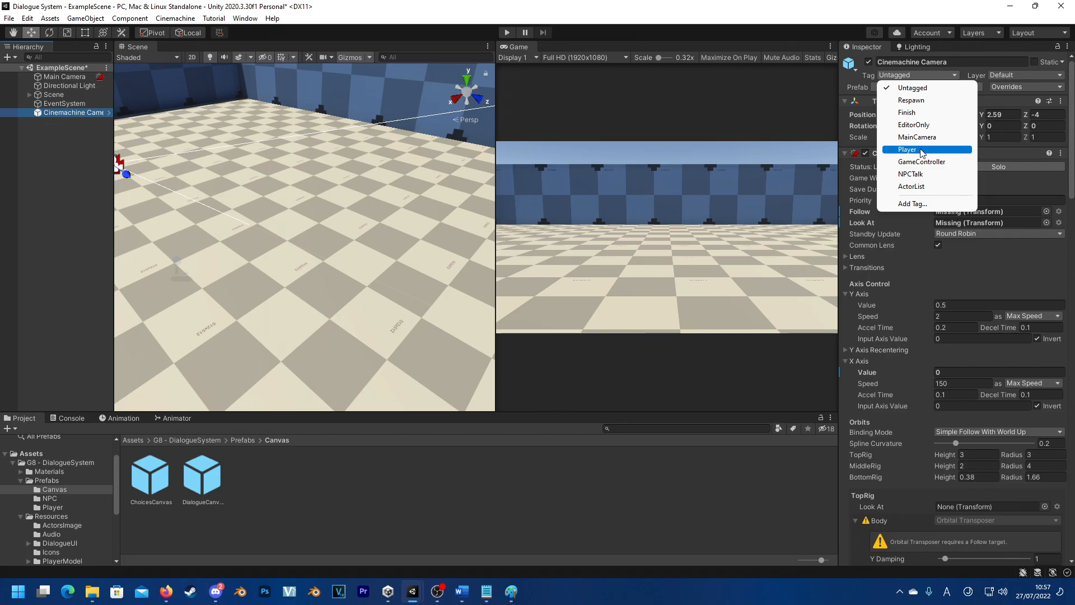
{"action": "left_click", "coordinate": [714, 262]}
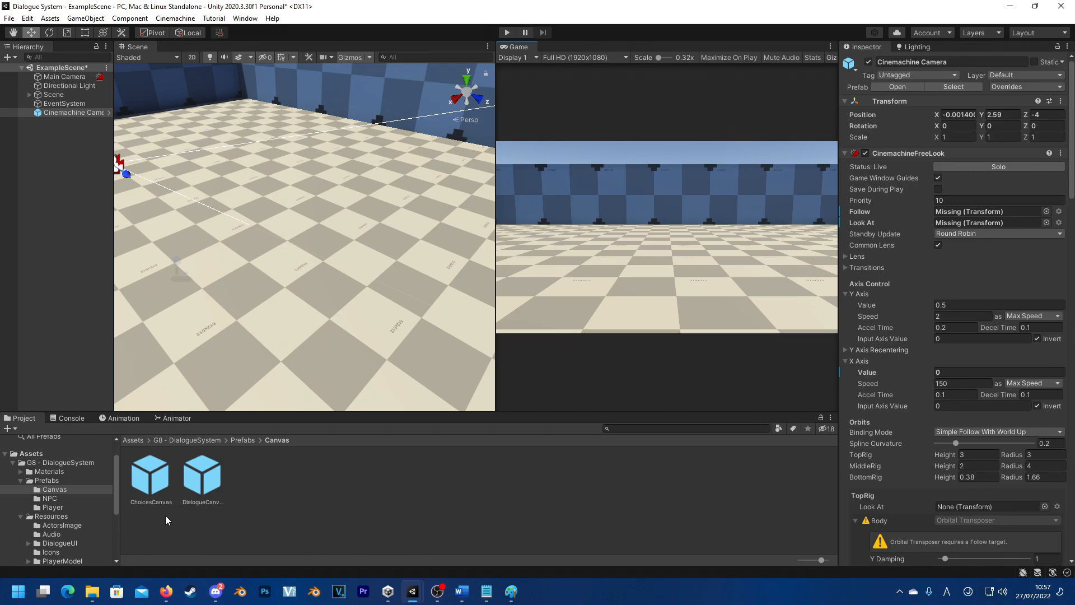
Add the DialogueCanvas prefab to the scene hierarchy and enable its Canvas component.
{"action": "left_click", "coordinate": [197, 485]}
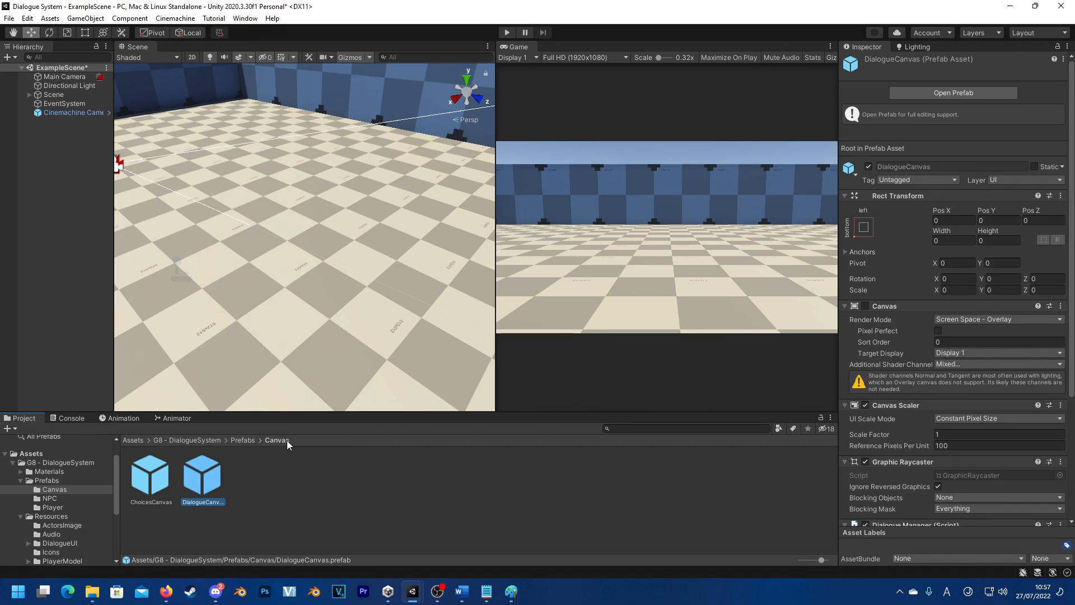
{"action": "left_click_drag", "start_coordinate": [197, 480], "coordinate": [69, 214]}
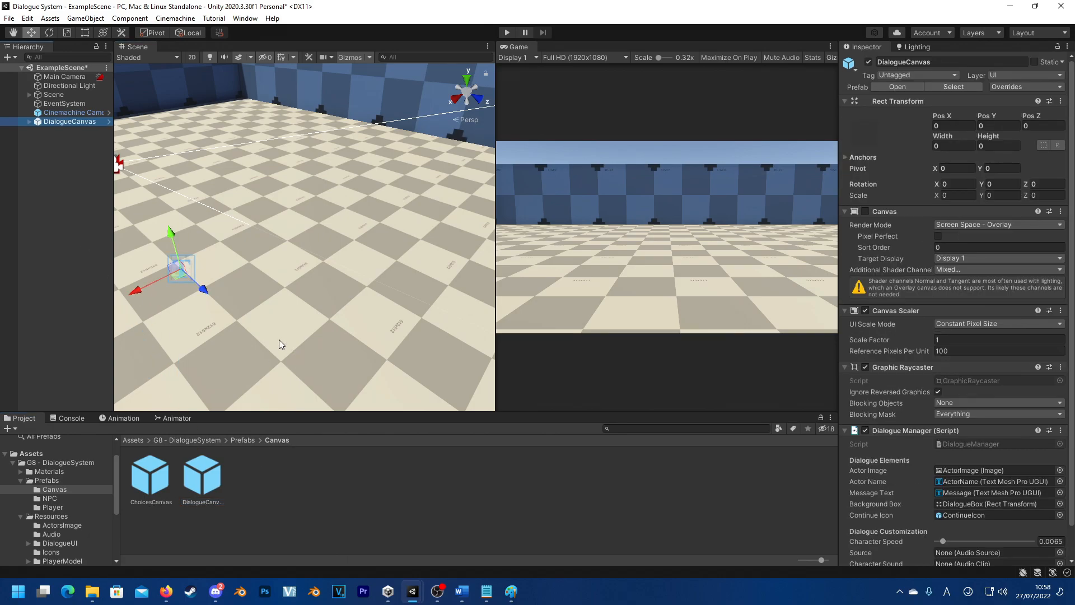
{"action": "right_click_drag", "start_coordinate": [158, 364], "coordinate": [252, 347]}
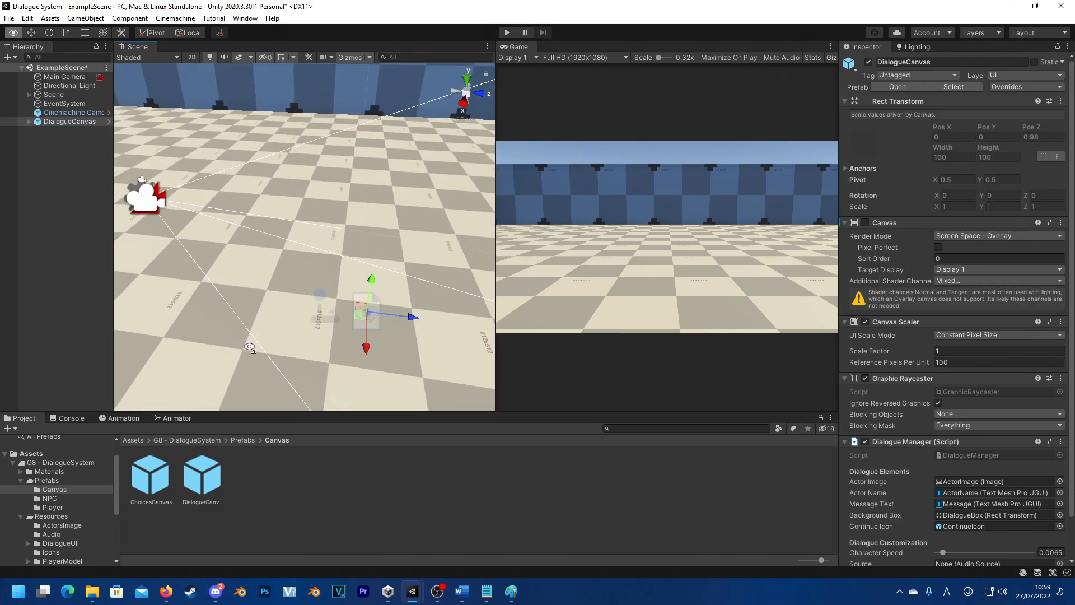
{"action": "left_click", "coordinate": [866, 223]}
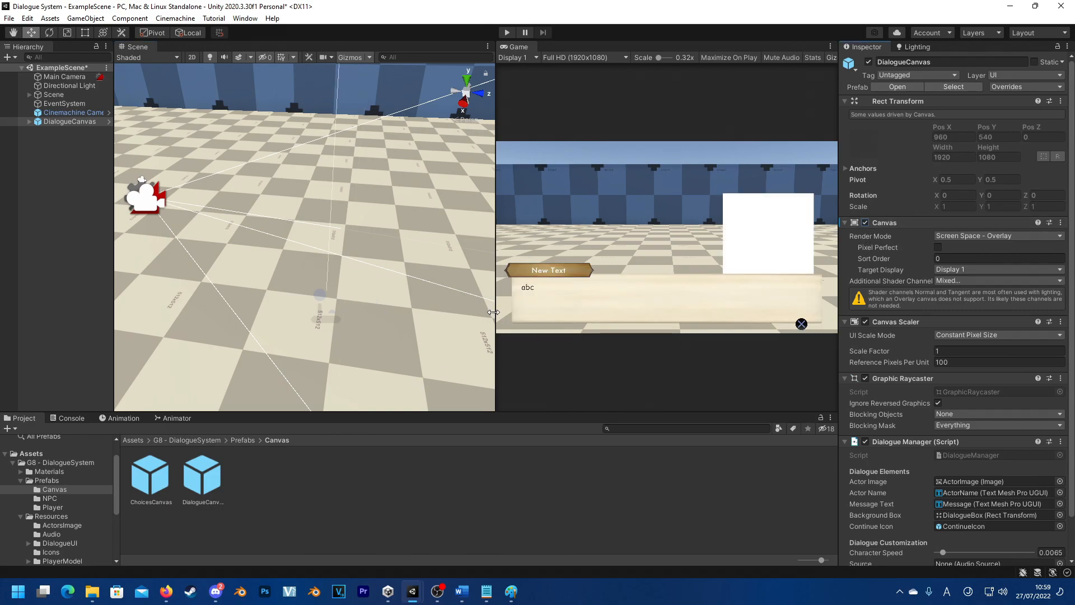
{"action": "mouse_move", "coordinate": [493, 312]}
{"action": "left_mouse_down"}
{"action": "mouse_move", "coordinate": [520, 312]}
{"action": "mouse_move", "coordinate": [493, 312]}
{"action": "left_mouse_up"}
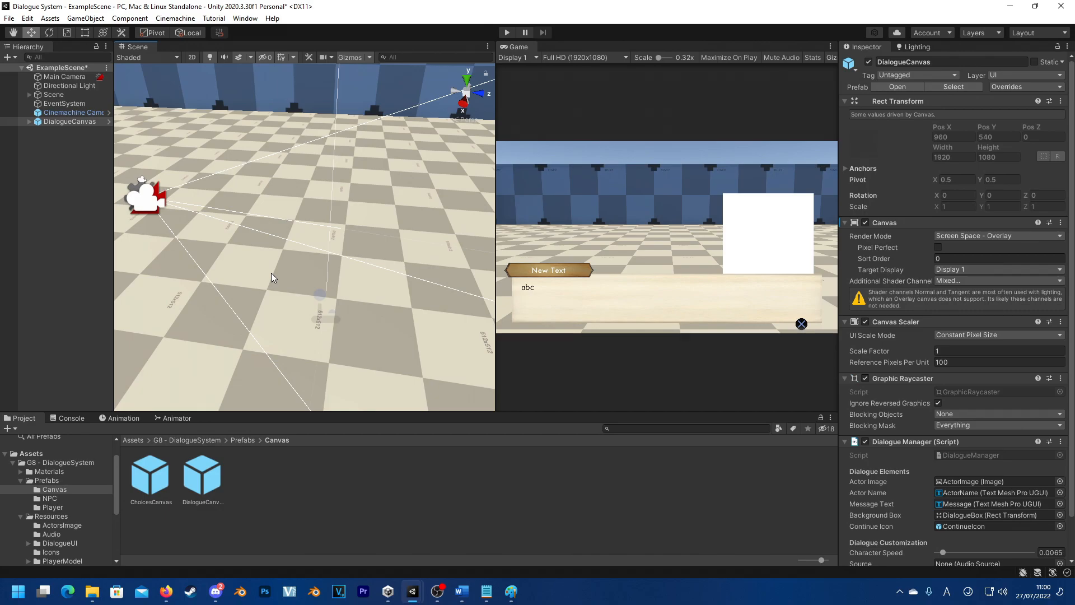
Expand DialogueCanvas and its DialogueBox, and view the dialogue interface in 2D around the ActorName text.
{"action": "left_click", "coordinate": [29, 121]}
{"action": "left_click", "coordinate": [49, 139]}
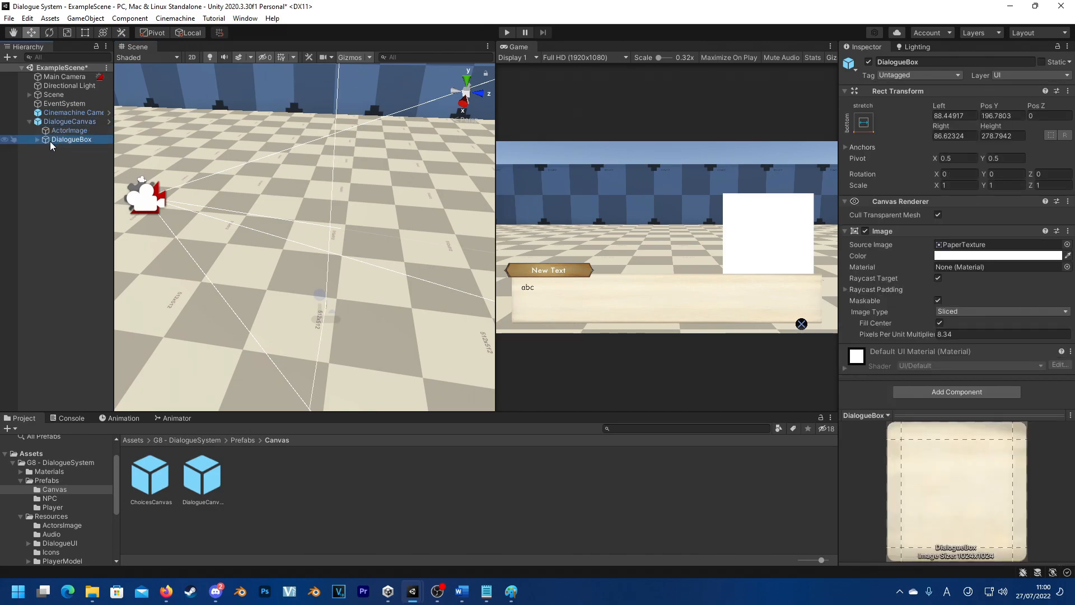
{"action": "left_click", "coordinate": [37, 139]}
{"action": "left_click", "coordinate": [73, 157]}
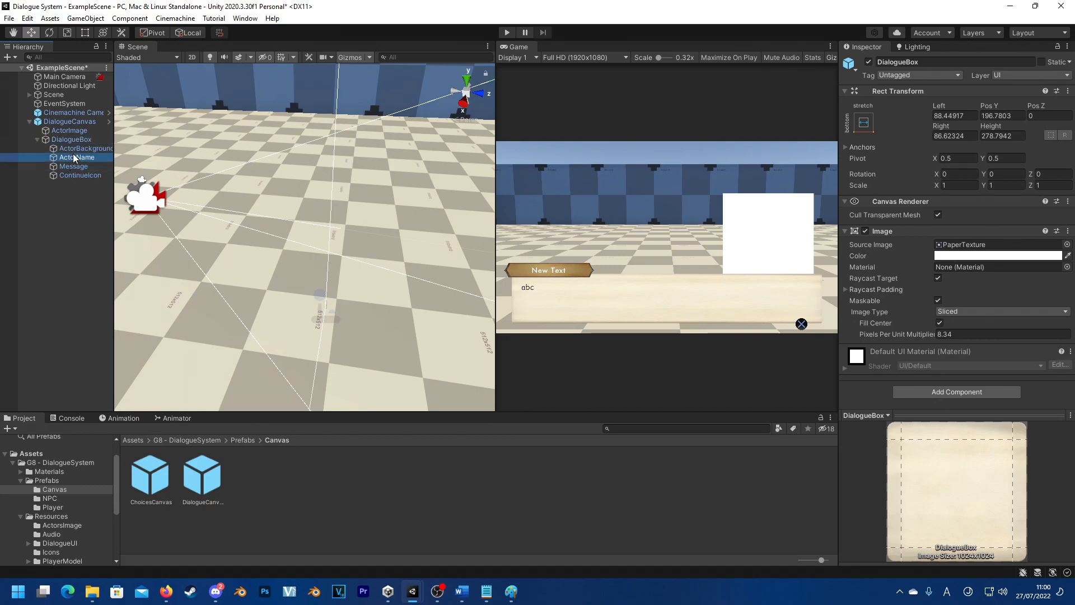
{"action": "key", "text": "f"}
{"action": "right_click_drag", "start_coordinate": [329, 280], "coordinate": [317, 308]}
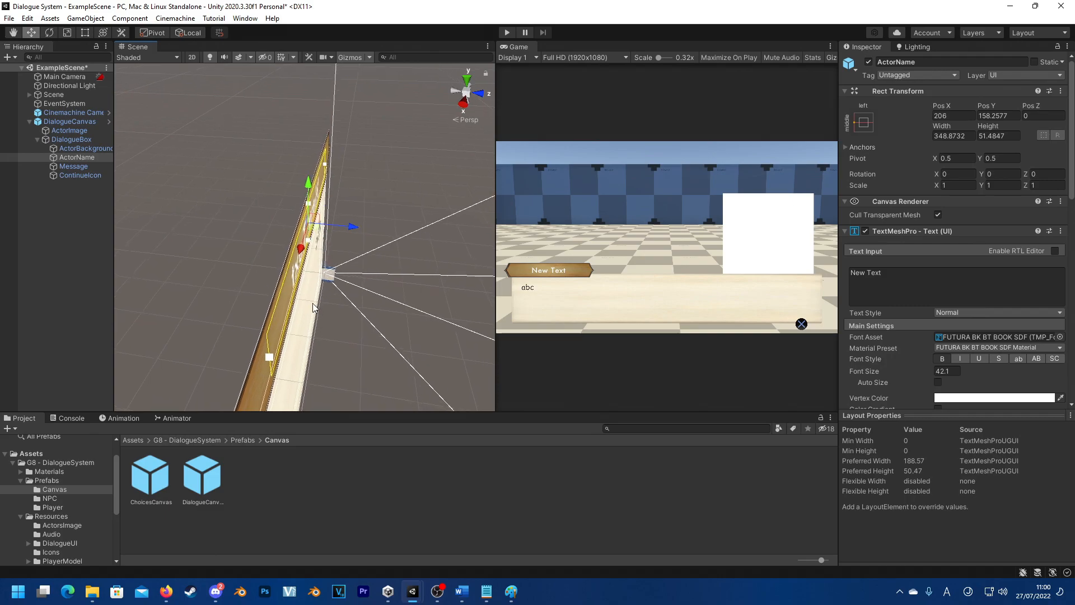
{"action": "left_click", "coordinate": [191, 57]}
{"action": "scroll", "coordinate": [335, 317], "scroll_direction": "down", "scroll_amount": 6}
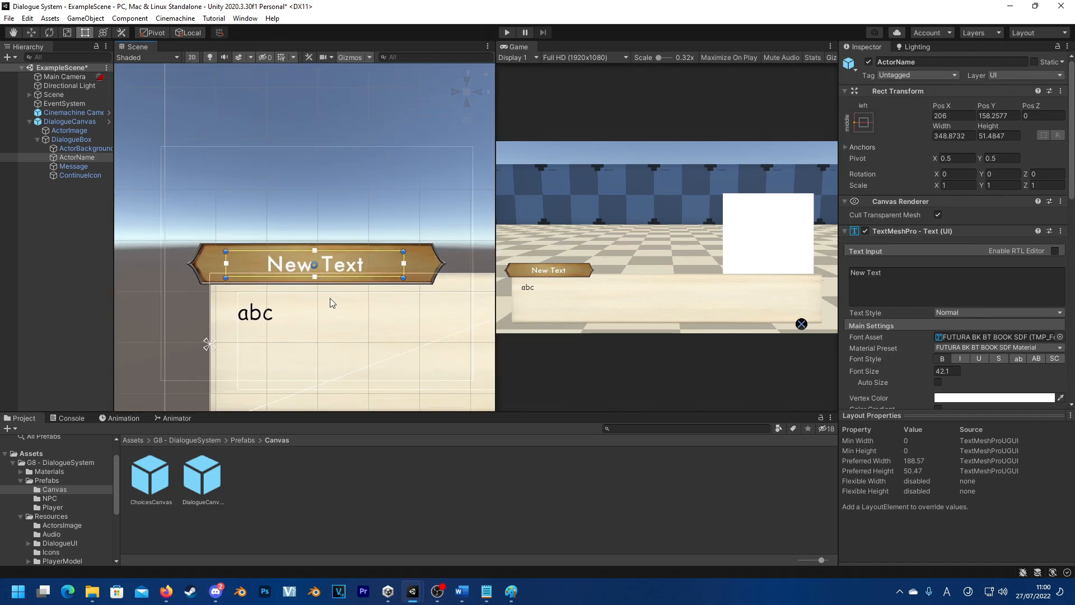
{"action": "scroll", "coordinate": [344, 315], "scroll_direction": "up", "scroll_amount": 6}
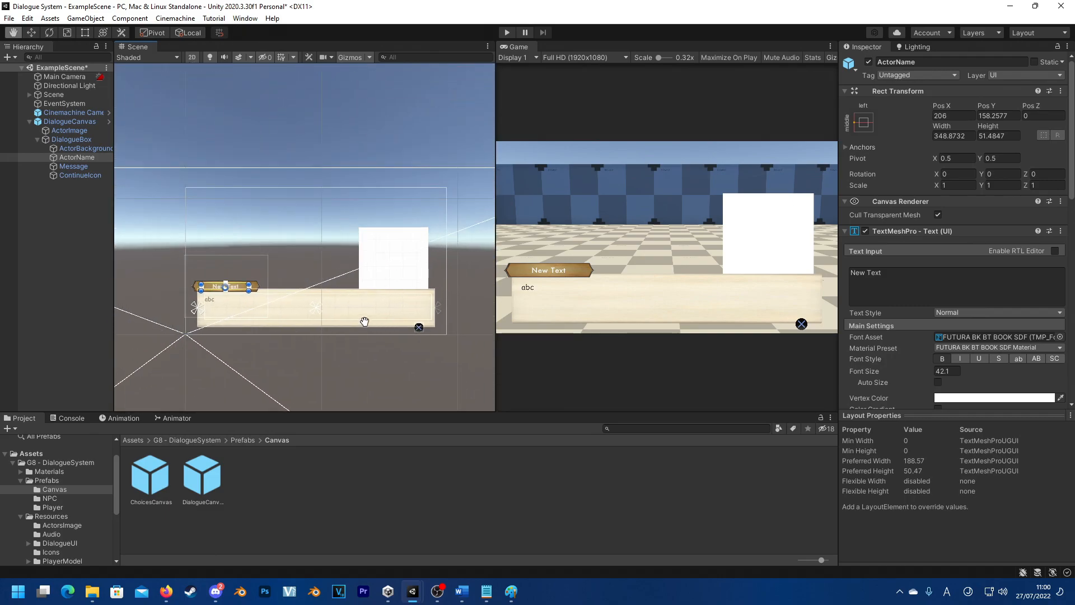
{"action": "scroll", "coordinate": [326, 274], "scroll_direction": "down", "scroll_amount": 3}
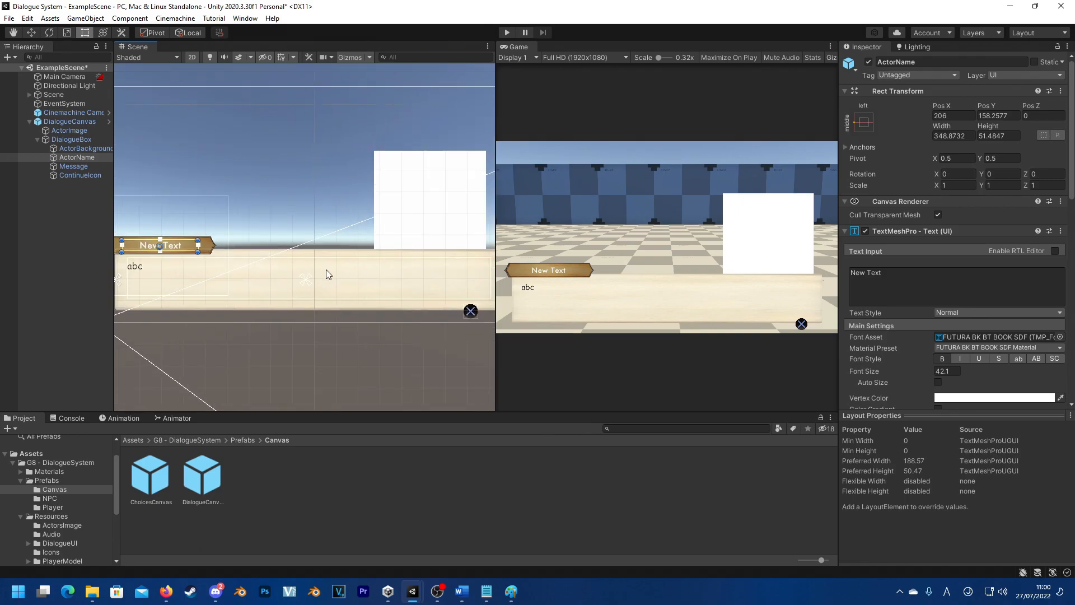
Inspect the Message, ActorName, ContinueIcon and ActorBackground elements of the dialogue canvas in the scene view.
{"action": "left_click", "coordinate": [303, 284]}
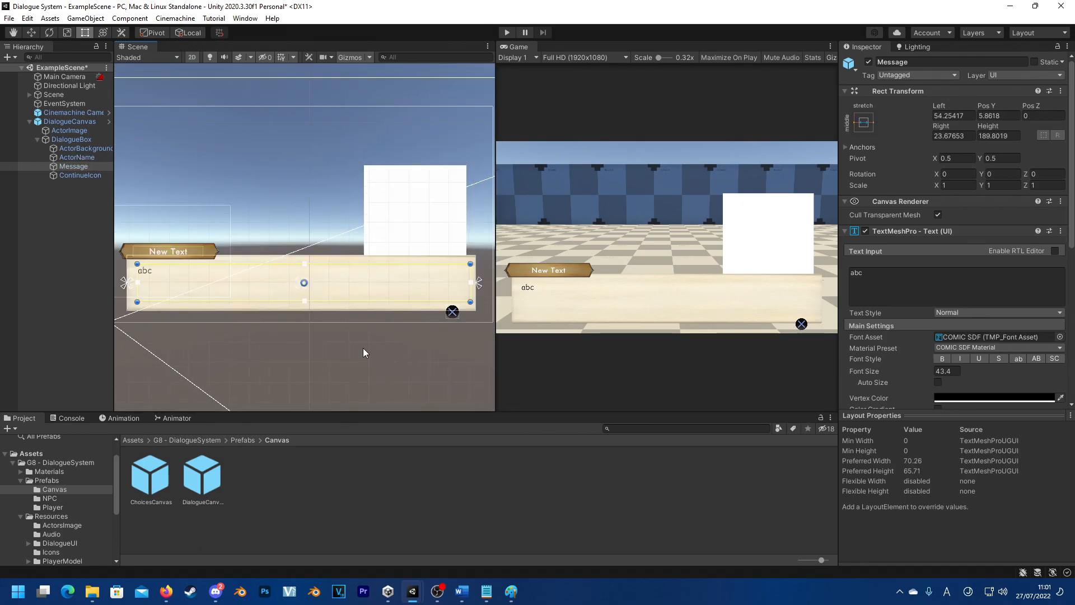
{"action": "left_click", "coordinate": [298, 348]}
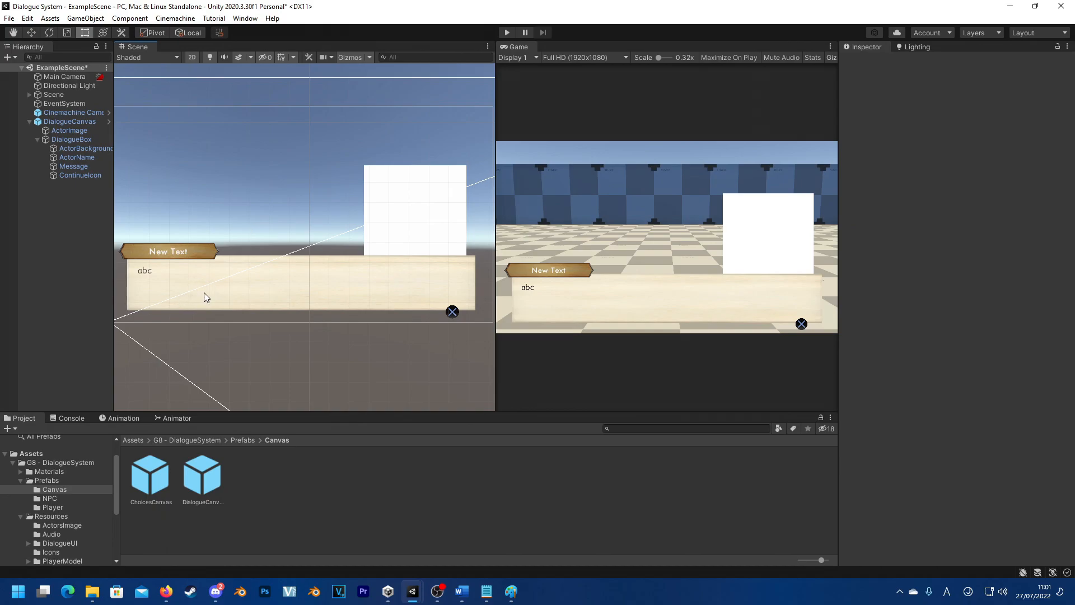
{"action": "left_click", "coordinate": [145, 274]}
{"action": "left_click", "coordinate": [144, 275]}
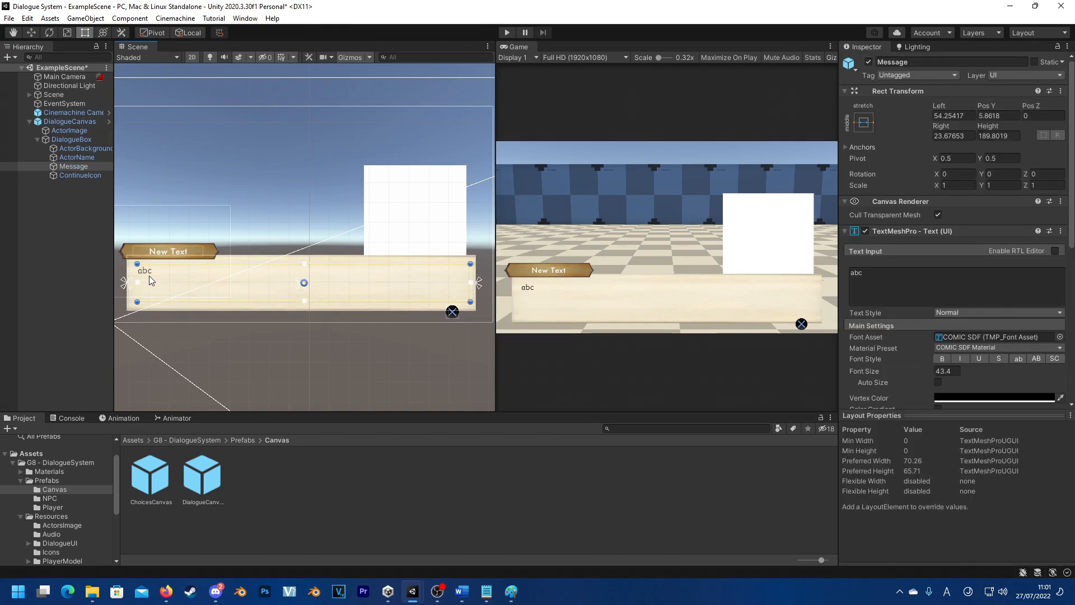
{"action": "left_click", "coordinate": [174, 250]}
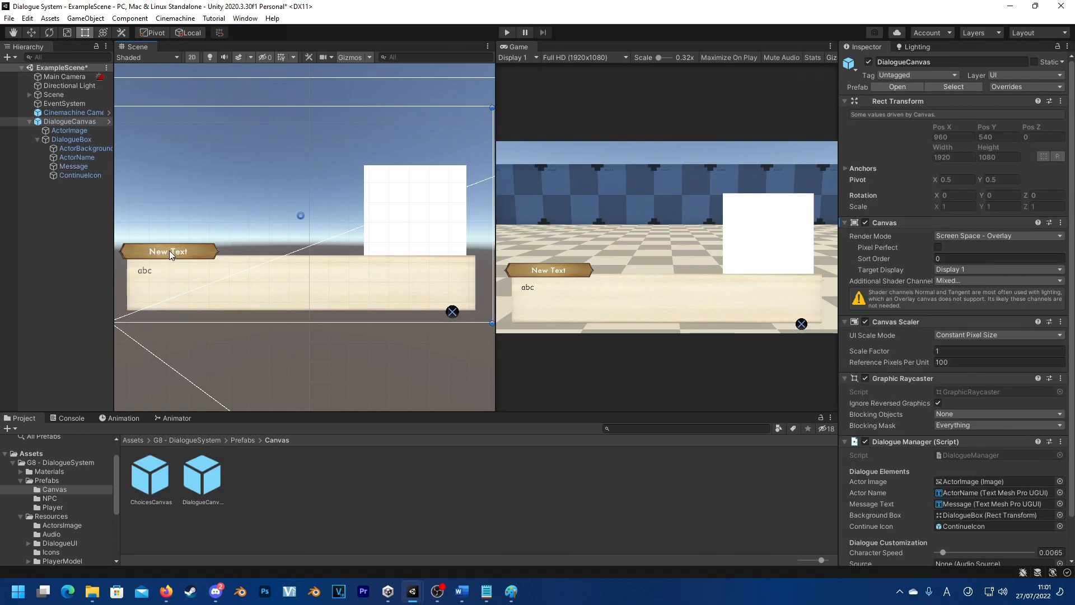
{"action": "left_click", "coordinate": [169, 250]}
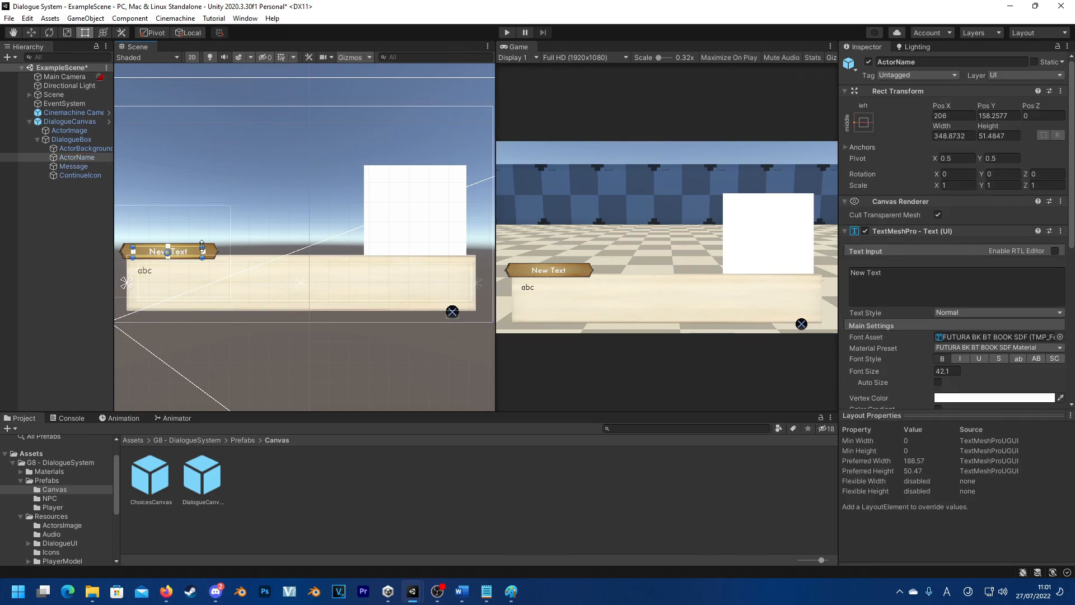
{"action": "left_click", "coordinate": [427, 208]}
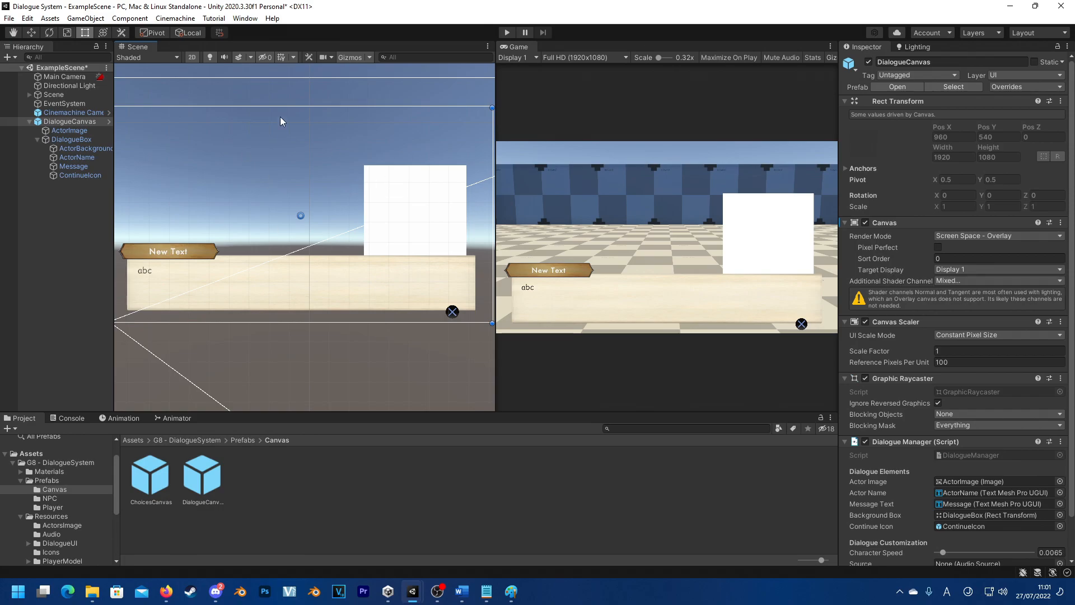
{"action": "left_click", "coordinate": [454, 316]}
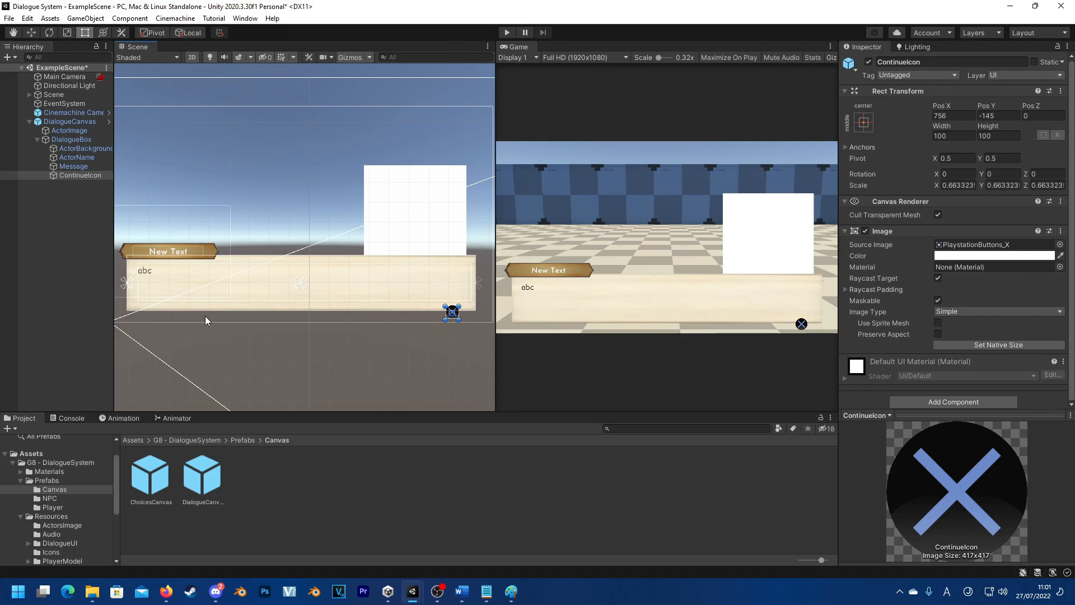
{"action": "left_click", "coordinate": [165, 309]}
{"action": "left_click", "coordinate": [134, 250]}
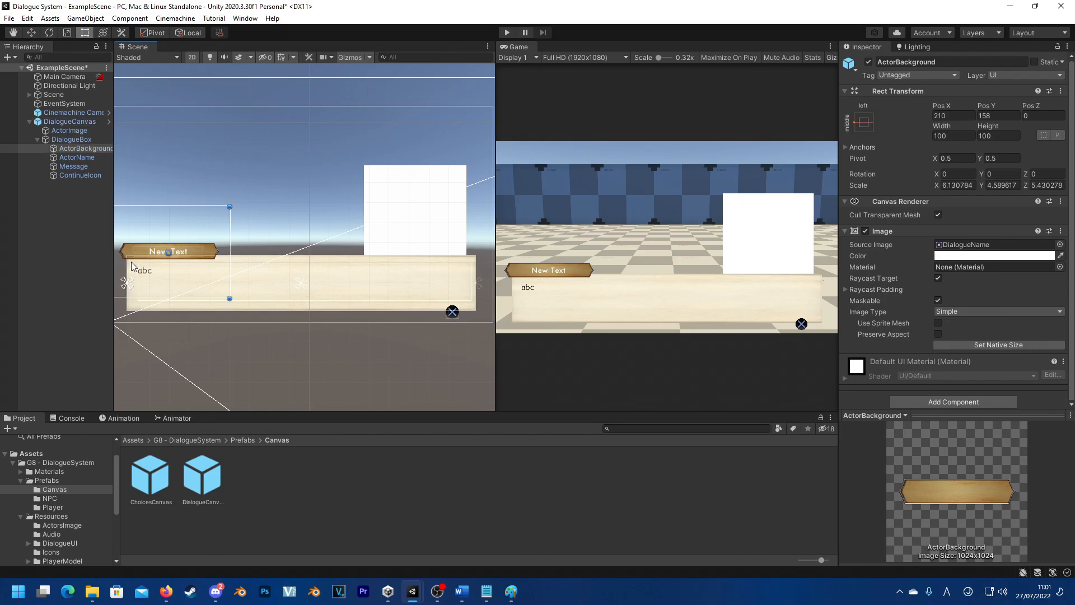
{"action": "left_click", "coordinate": [131, 308]}
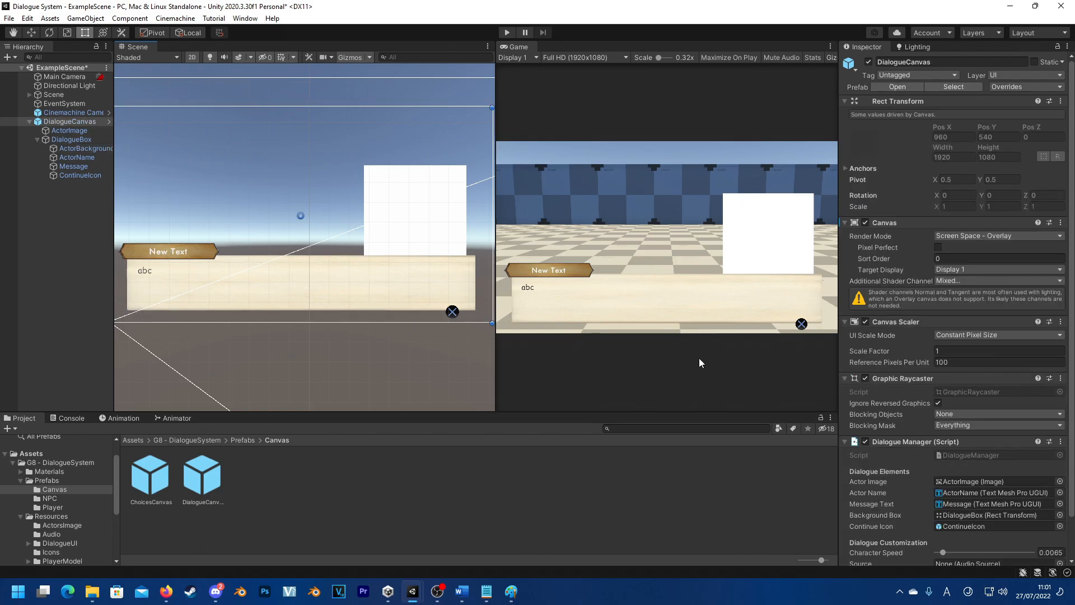
Locate ActorBackground's source image in the DialogueUI folder and examine the PaperTexture and PlaystationButtons sprites there.
{"action": "left_click", "coordinate": [76, 150]}
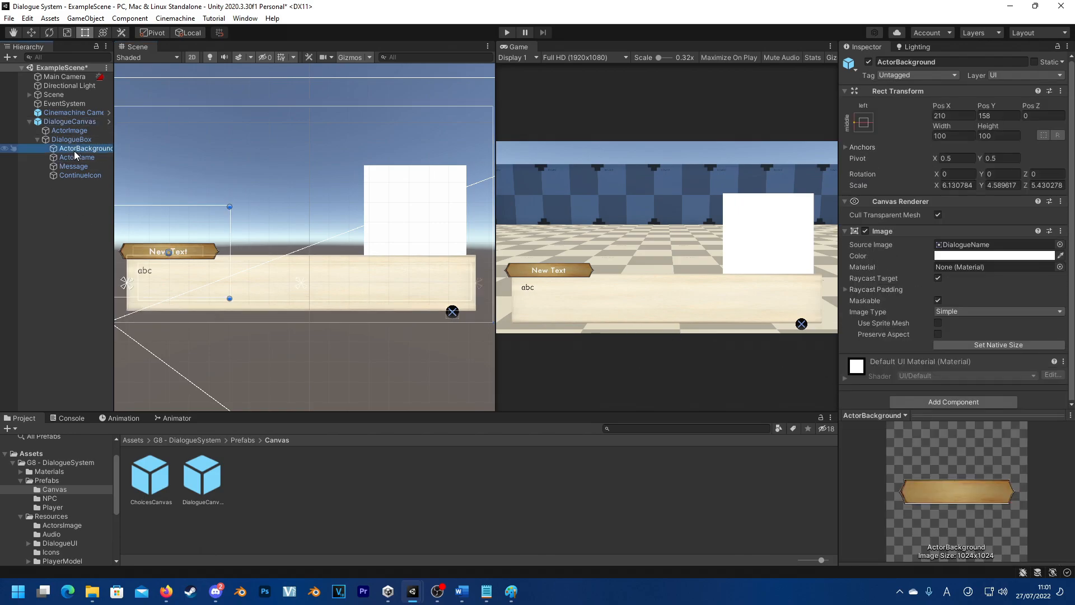
{"action": "left_click", "coordinate": [980, 247]}
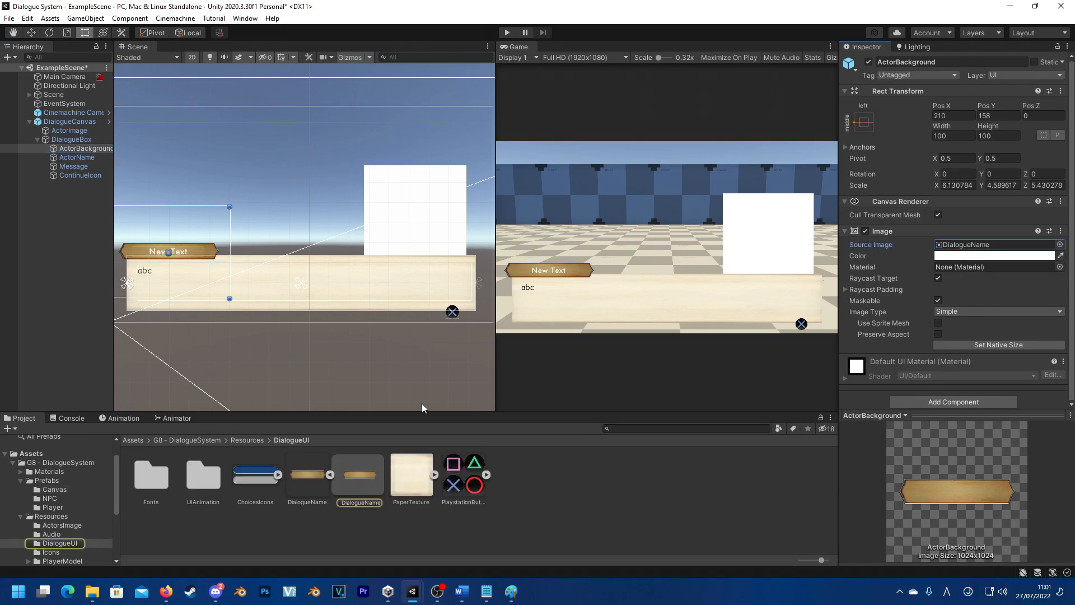
{"action": "left_click", "coordinate": [311, 481]}
{"action": "left_click", "coordinate": [419, 475]}
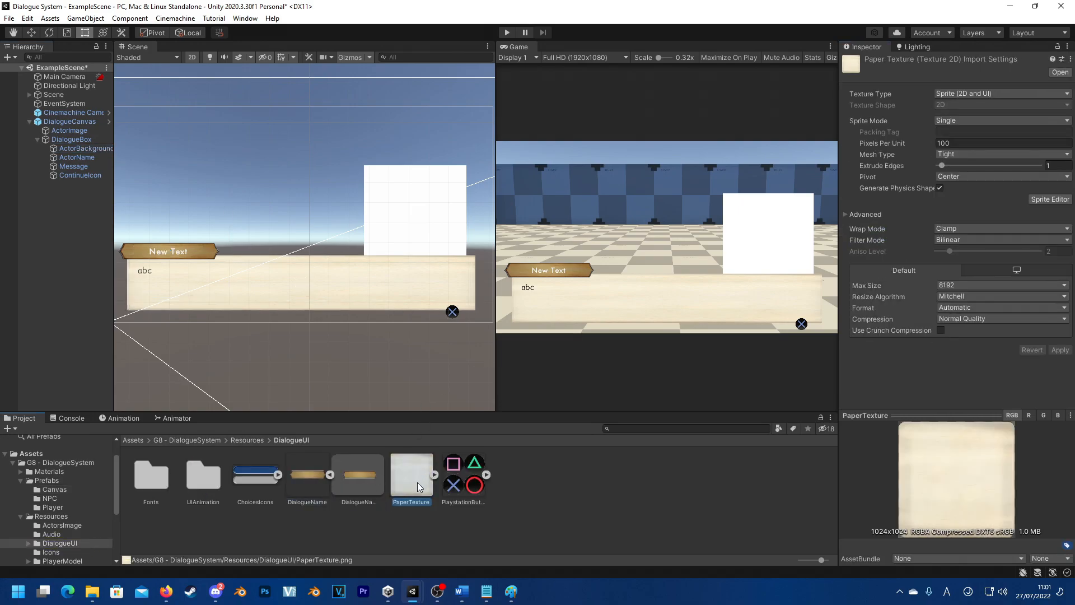
{"action": "left_click", "coordinate": [456, 314]}
{"action": "left_click", "coordinate": [475, 473]}
{"action": "left_click", "coordinate": [486, 474]}
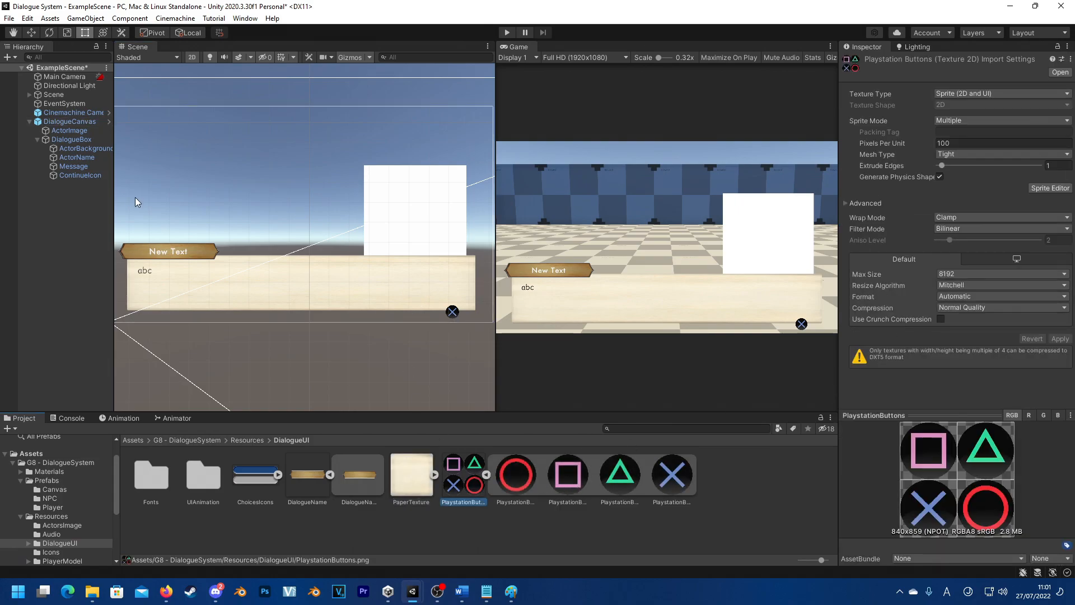
Try the triangle PlayStation button sprite as ContinueIcon's source image and a font size of 78.4 on the Message text.
{"action": "left_click", "coordinate": [74, 175]}
{"action": "left_click_drag", "start_coordinate": [626, 479], "coordinate": [994, 245]}
{"action": "left_click", "coordinate": [428, 355]}
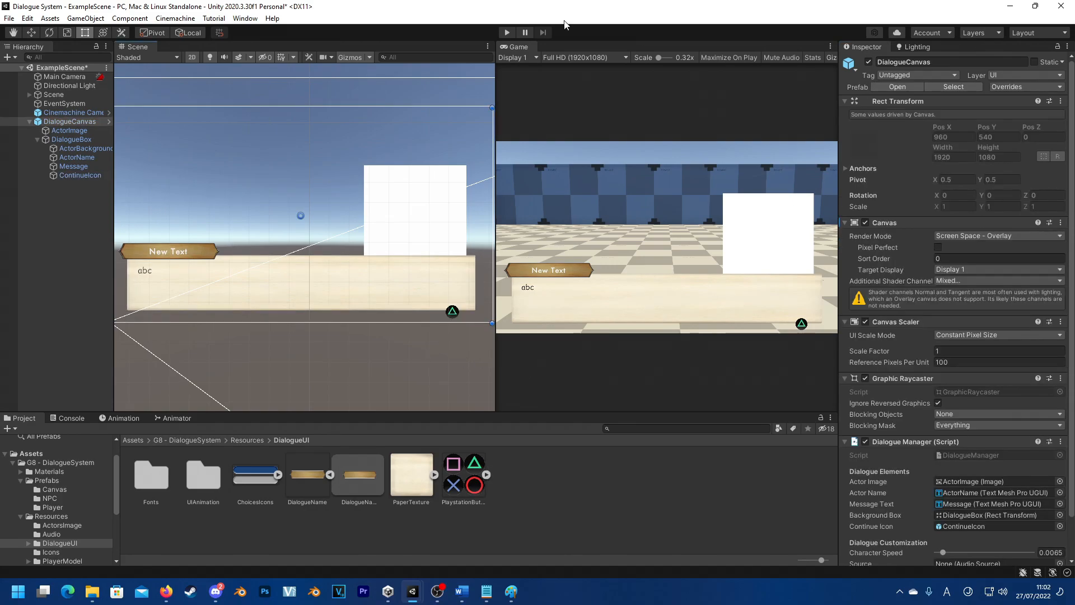
{"action": "left_click", "coordinate": [293, 315]}
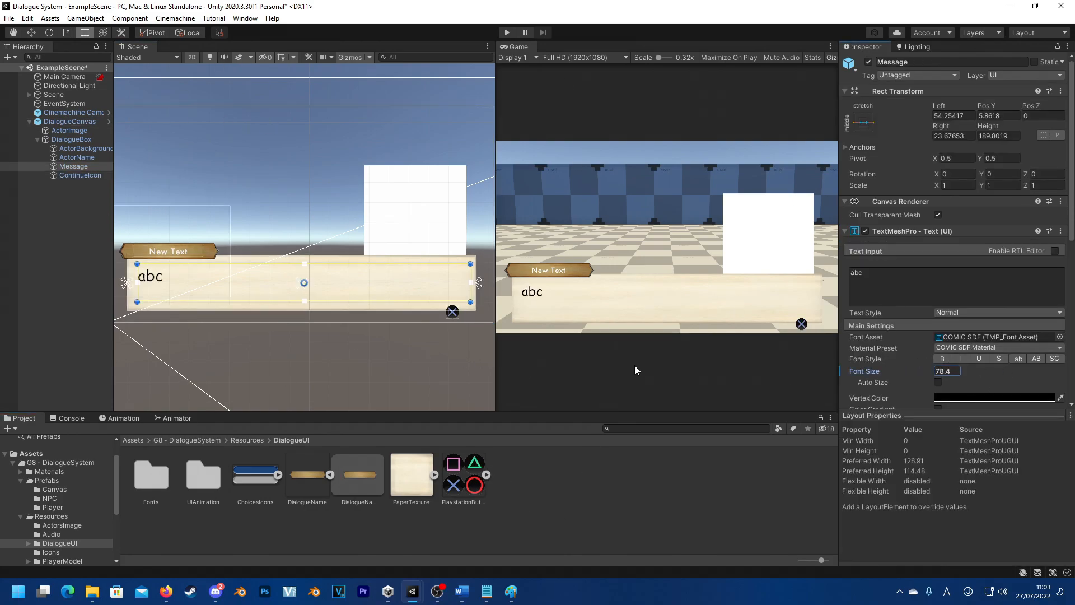
{"action": "left_click", "coordinate": [270, 367]}
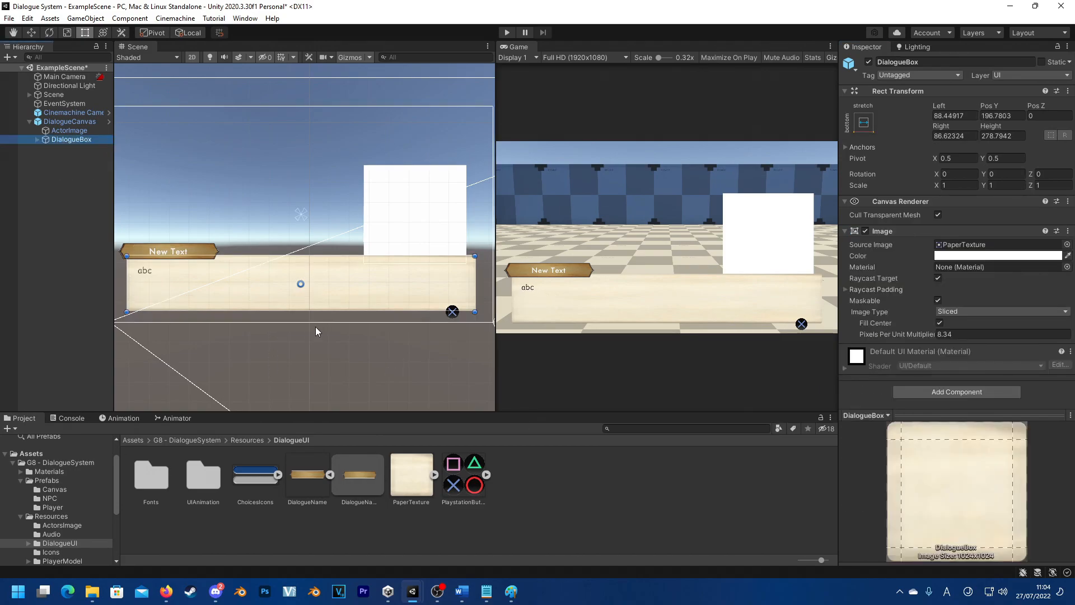
Return the scene view to 3D around the Scene object and disable DialogueCanvas's Canvas component.
{"action": "left_click", "coordinate": [66, 94]}
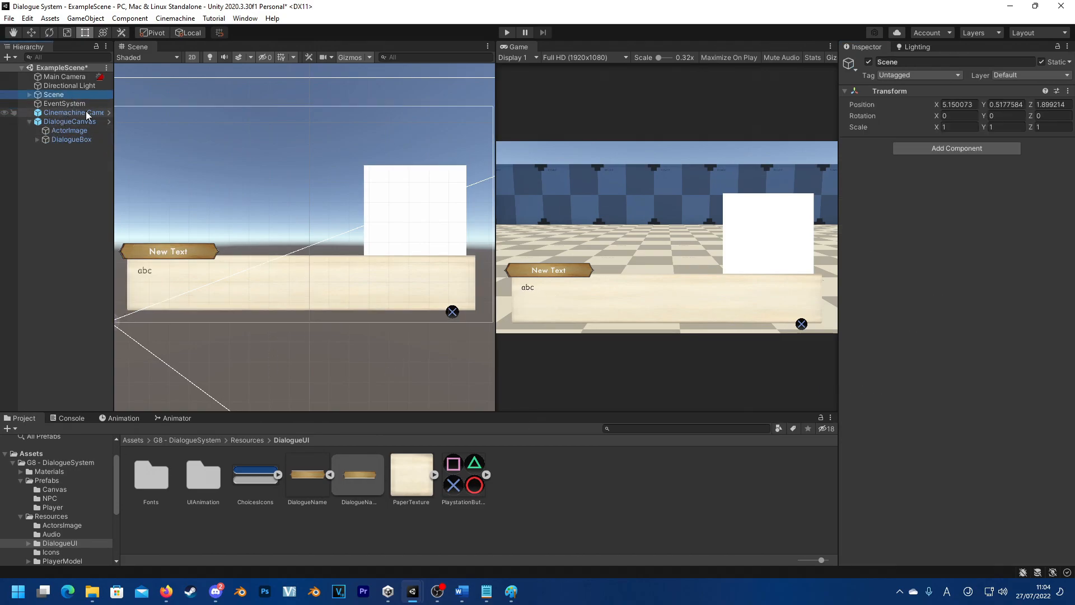
{"action": "key", "text": "f"}
{"action": "left_click", "coordinate": [193, 60]}
{"action": "scroll", "coordinate": [285, 220], "scroll_direction": "up", "scroll_amount": 6}
{"action": "scroll", "coordinate": [277, 261], "scroll_direction": "up", "scroll_amount": 6}
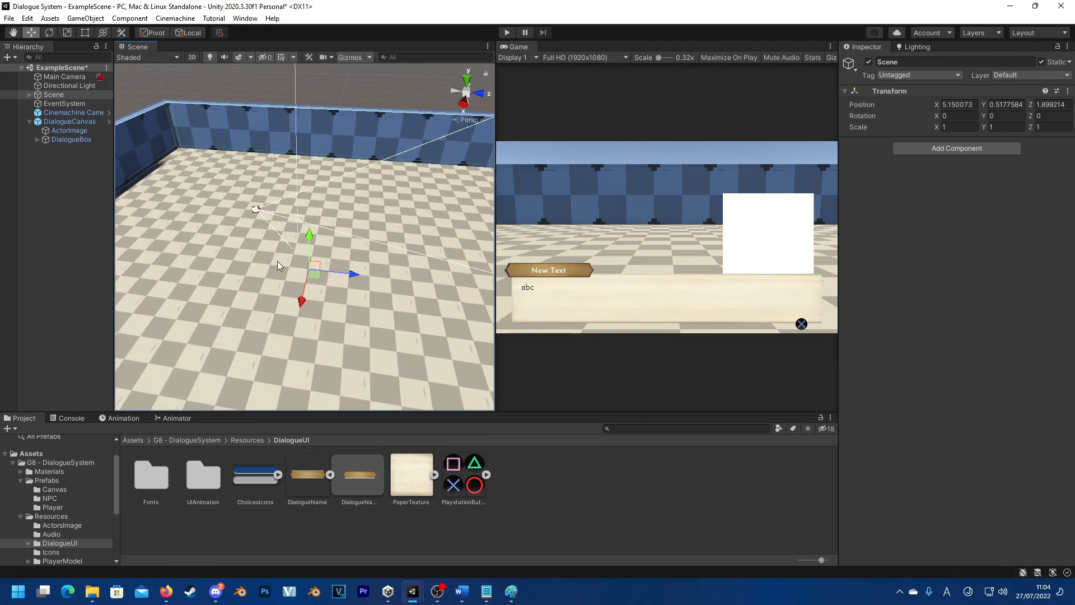
{"action": "left_click", "coordinate": [412, 165]}
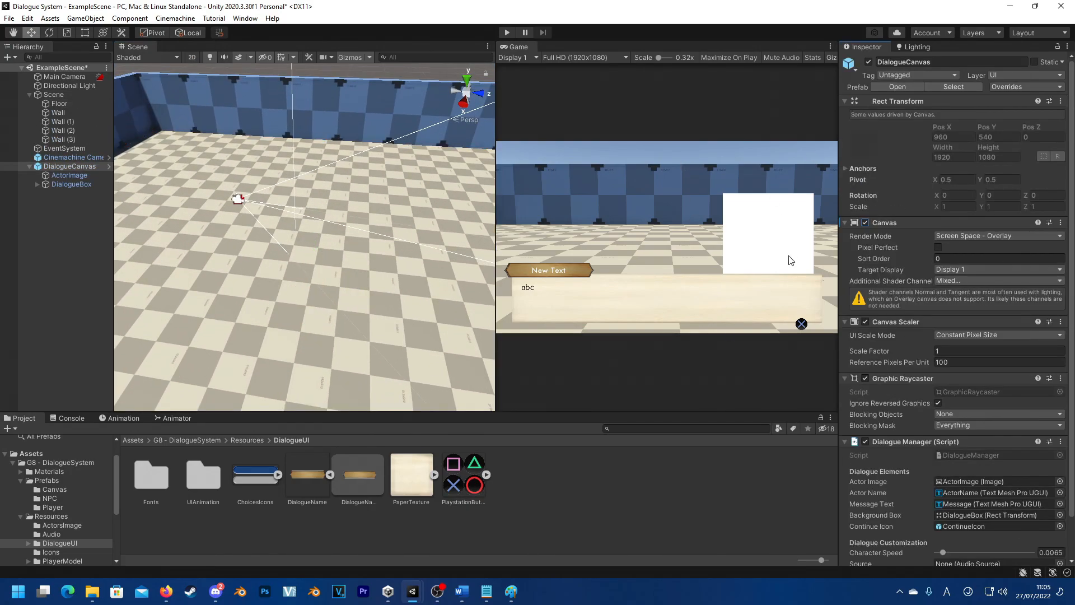
{"action": "left_click", "coordinate": [865, 223]}
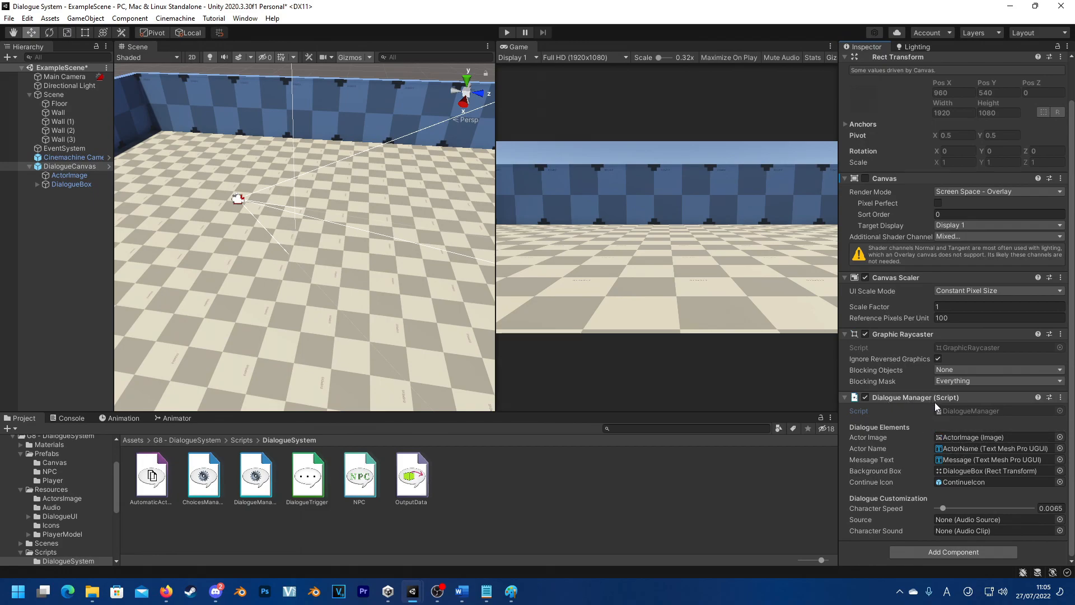
Examine the script and the name, message, background box and continue icon references of DialogueCanvas's Dialogue Manager.
{"action": "left_click", "coordinate": [979, 411]}
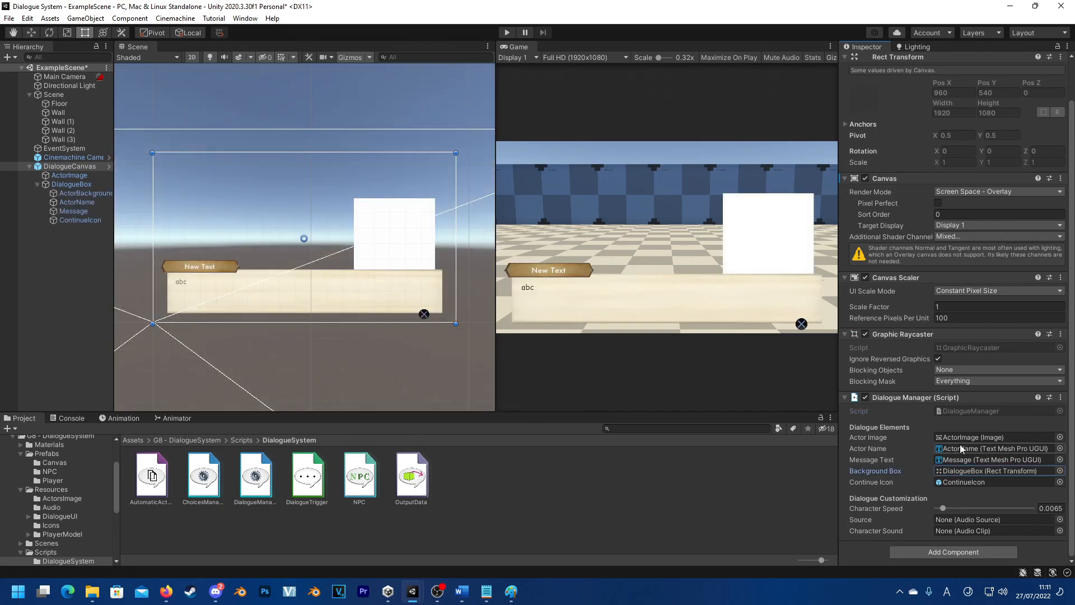
{"action": "left_click", "coordinate": [990, 458]}
{"action": "left_click", "coordinate": [993, 452]}
{"action": "left_click", "coordinate": [986, 479]}
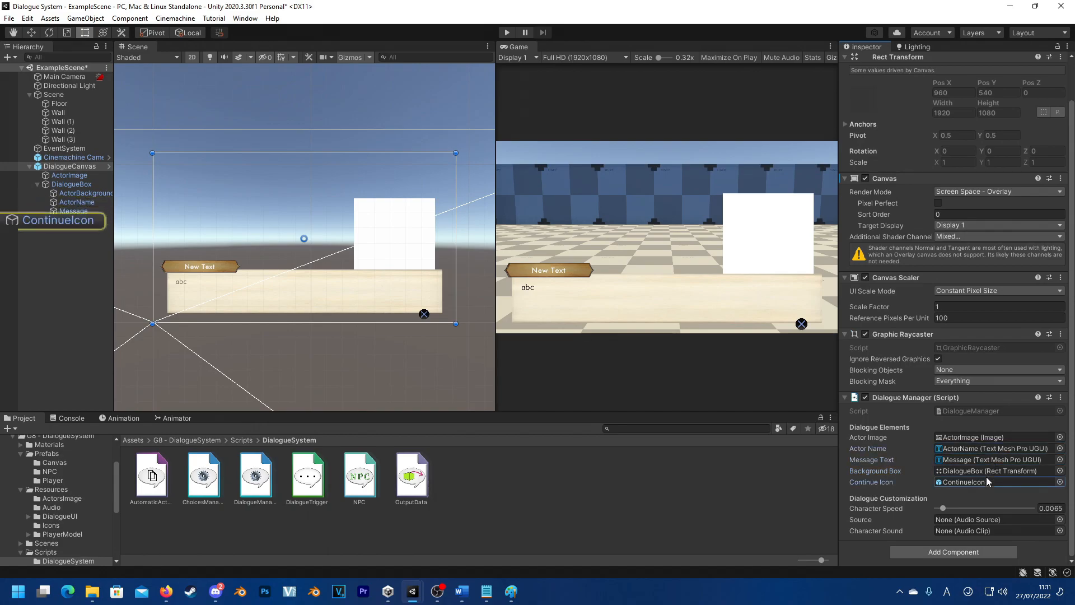
{"action": "left_click", "coordinate": [988, 470]}
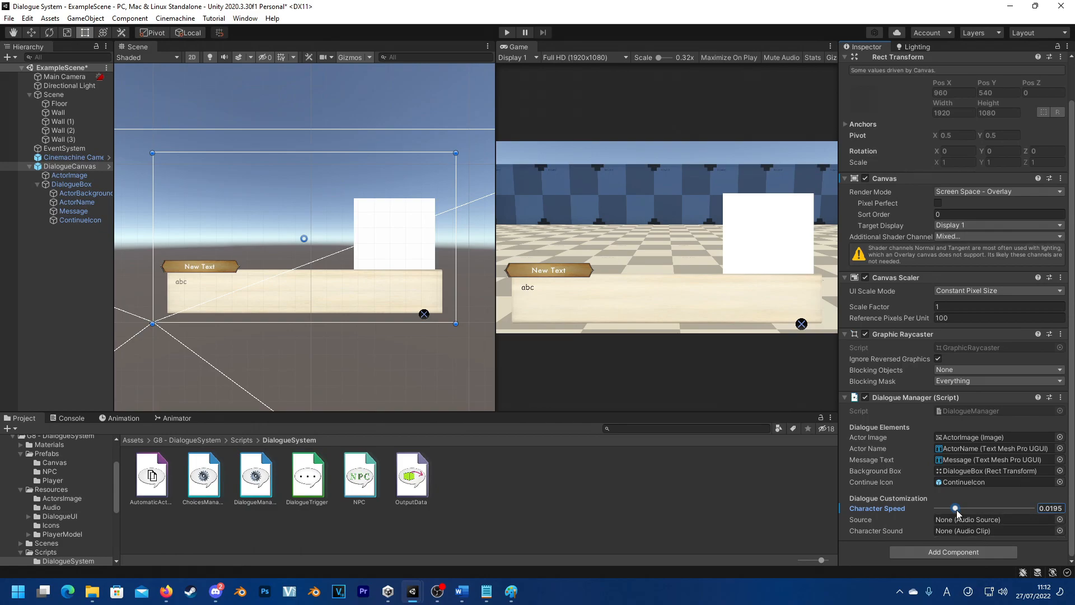
Set the Character Speed of DialogueCanvas's Dialogue Manager to 0.
{"action": "mouse_move", "coordinate": [957, 513]}
{"action": "left_mouse_down"}
{"action": "mouse_move", "coordinate": [983, 517]}
{"action": "mouse_move", "coordinate": [974, 518]}
{"action": "left_mouse_up"}
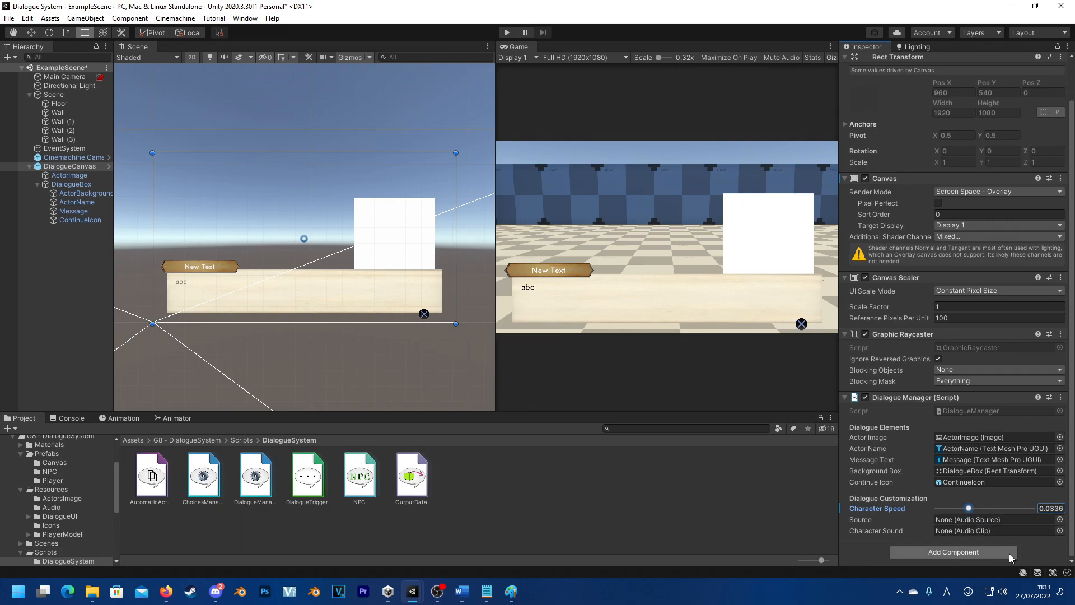
{"action": "left_click", "coordinate": [997, 529]}
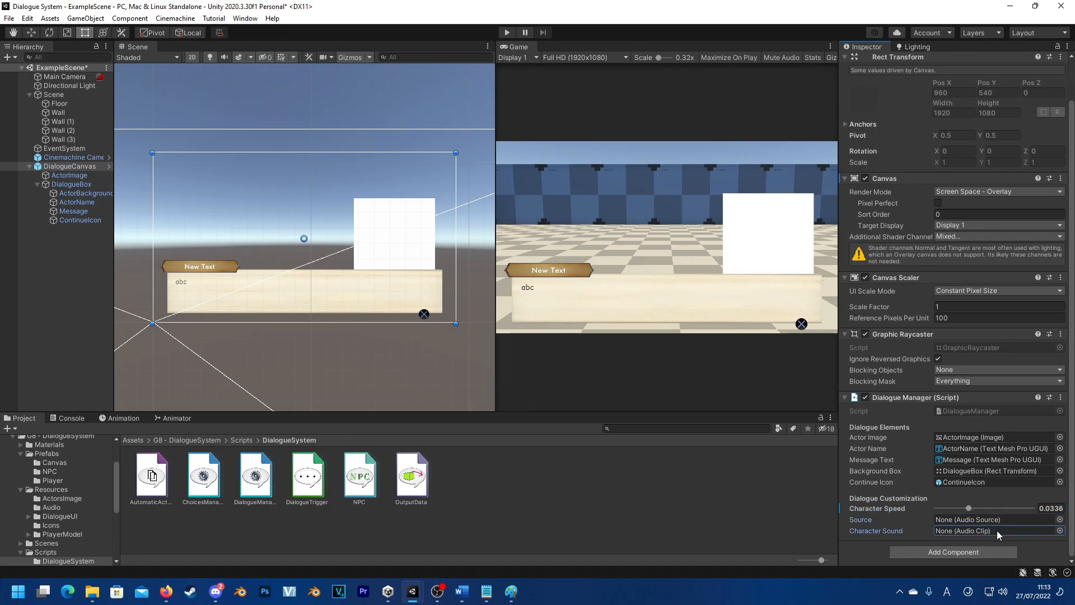
{"action": "left_click", "coordinate": [937, 509]}
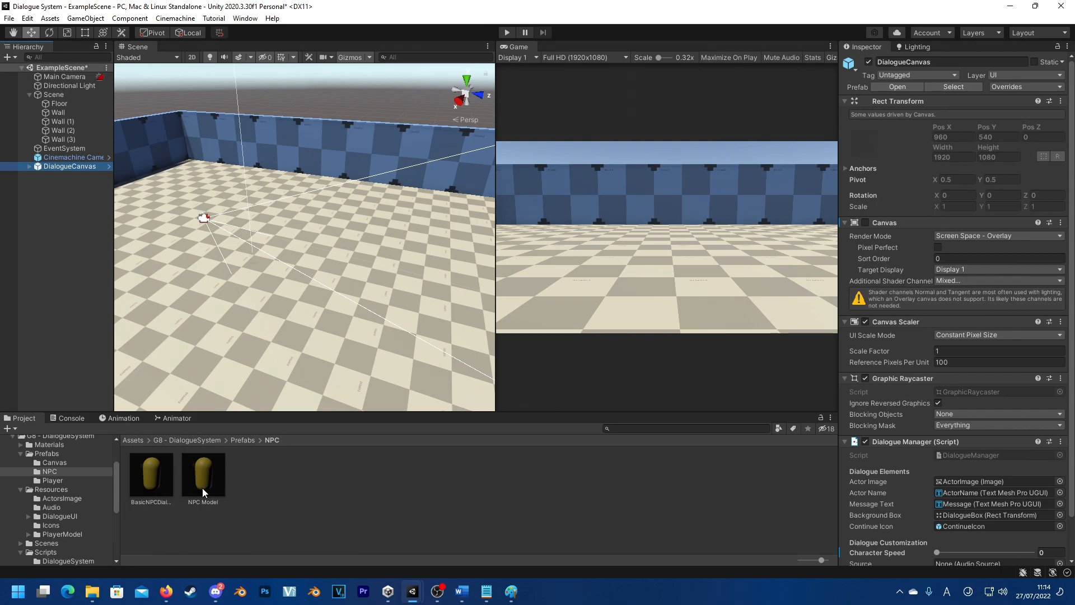
Place the NPC Model prefab on the floor of the scene, rotated to -90 on Y and at a height of 1.51.
{"action": "left_click_drag", "start_coordinate": [203, 487], "coordinate": [397, 263]}
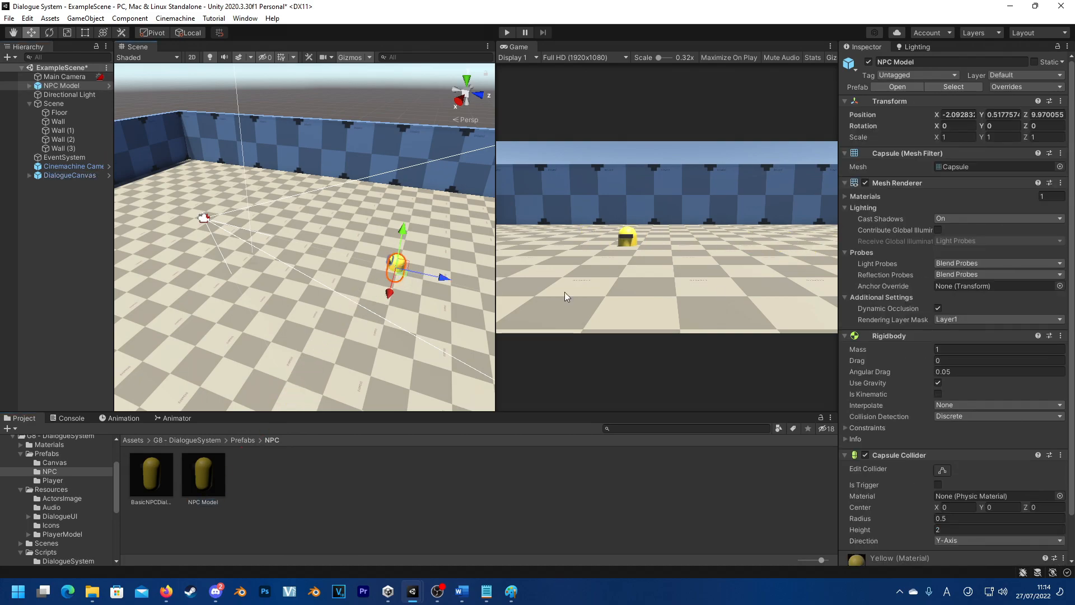
{"action": "key", "text": "f"}
{"action": "left_click_drag", "start_coordinate": [321, 213], "coordinate": [462, 146]}
{"action": "key", "text": "e"}
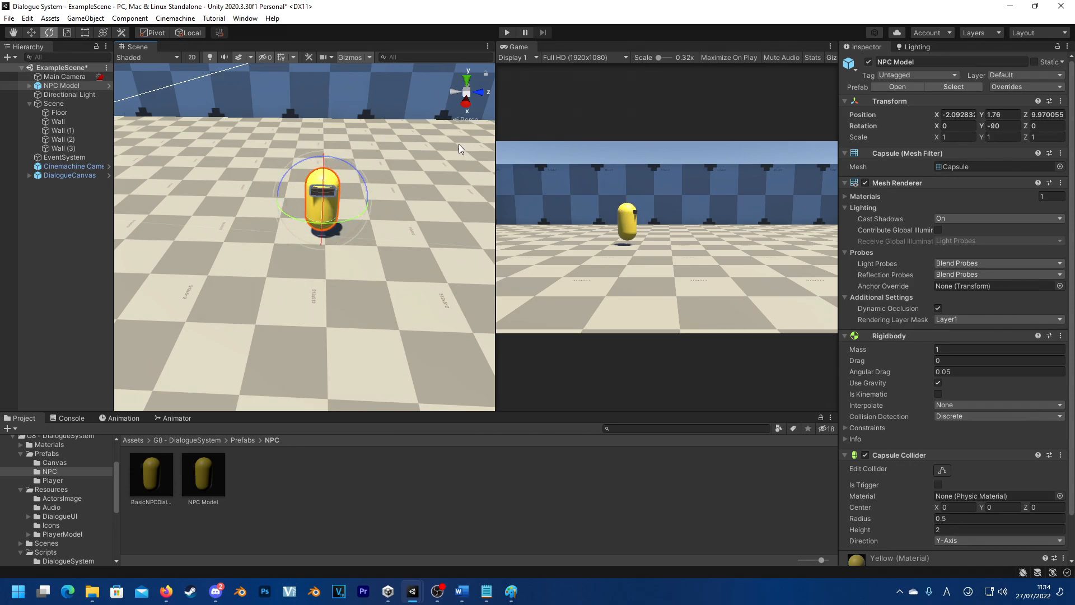
{"action": "key", "text": "w"}
{"action": "left_click_drag", "start_coordinate": [323, 153], "coordinate": [324, 163]}
Move NPC Model below DialogueCanvas in the hierarchy and unpack its prefab.
{"action": "left_click_drag", "start_coordinate": [58, 85], "coordinate": [56, 179]}
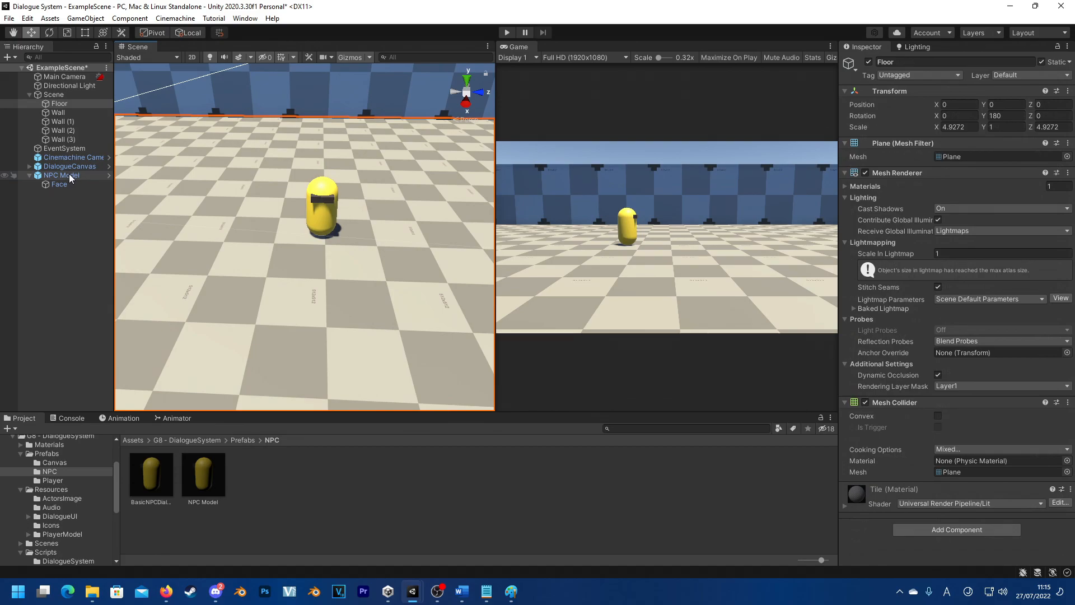
{"action": "left_click", "coordinate": [66, 175]}
{"action": "right_click", "coordinate": [66, 175]}
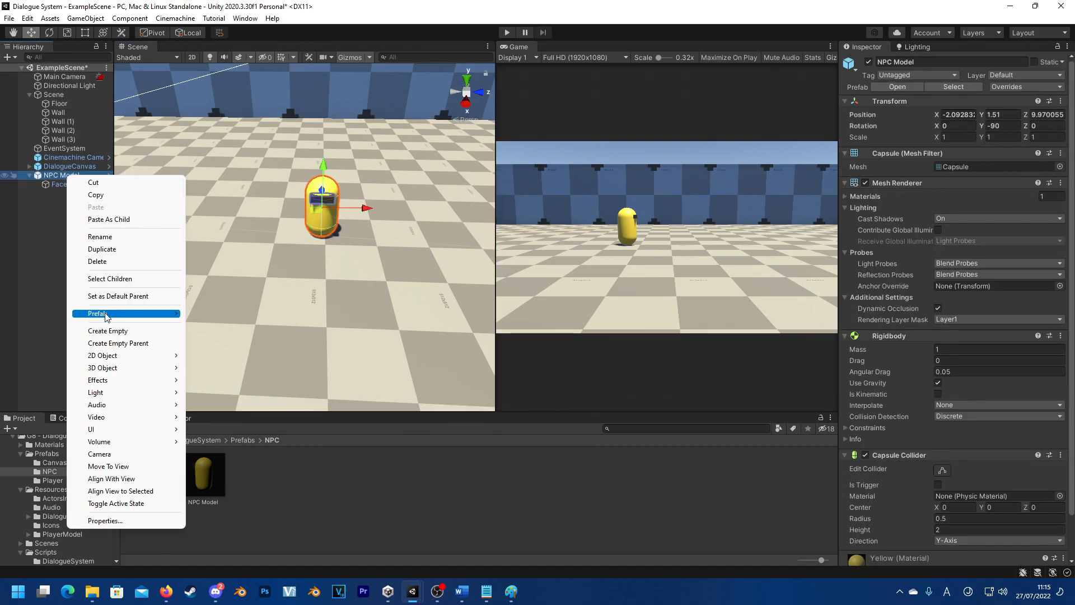
{"action": "mouse_move", "coordinate": [106, 315]}
{"action": "left_click", "coordinate": [235, 375]}
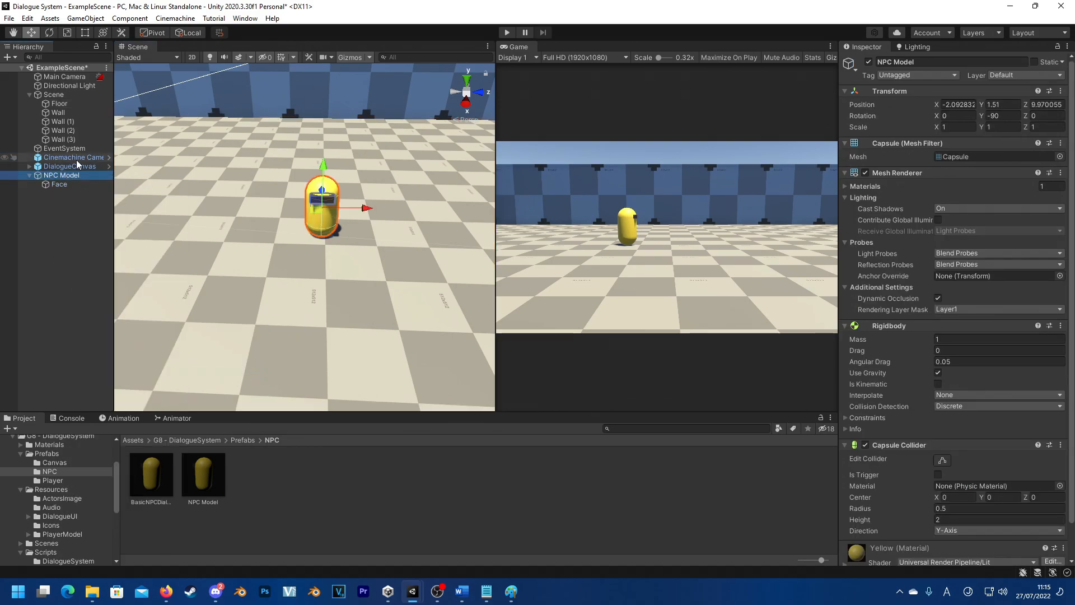
Create an empty child object under NPC Model and name it Trigger.
{"action": "left_click_drag", "start_coordinate": [309, 258], "coordinate": [403, 271], "text": "alt"}
{"action": "scroll", "coordinate": [403, 271], "scroll_direction": "up", "scroll_amount": 5}
{"action": "left_click", "coordinate": [61, 178]}
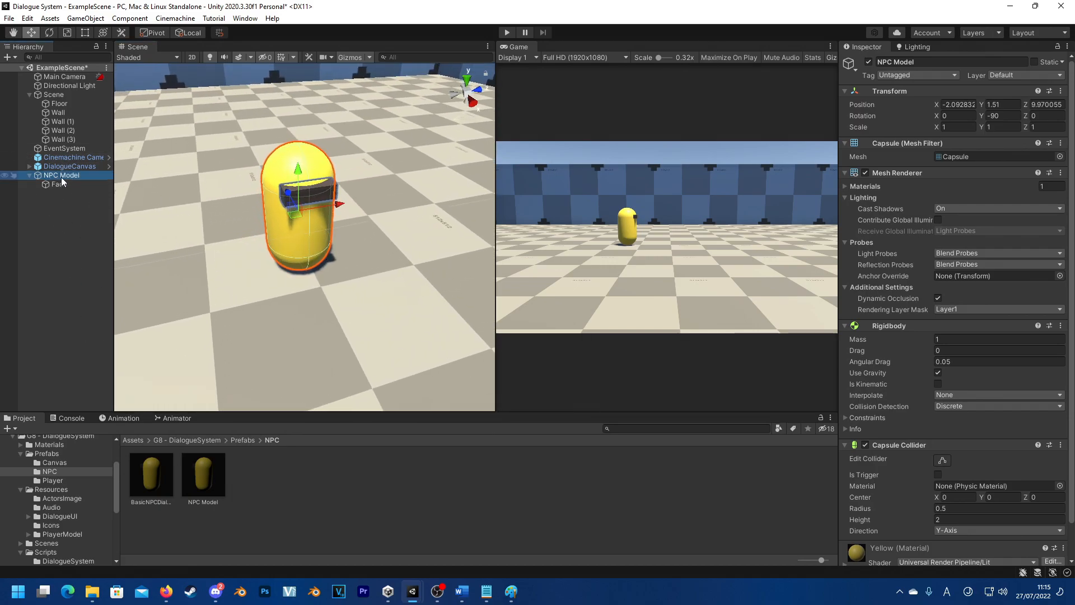
{"action": "right_click", "coordinate": [63, 181]}
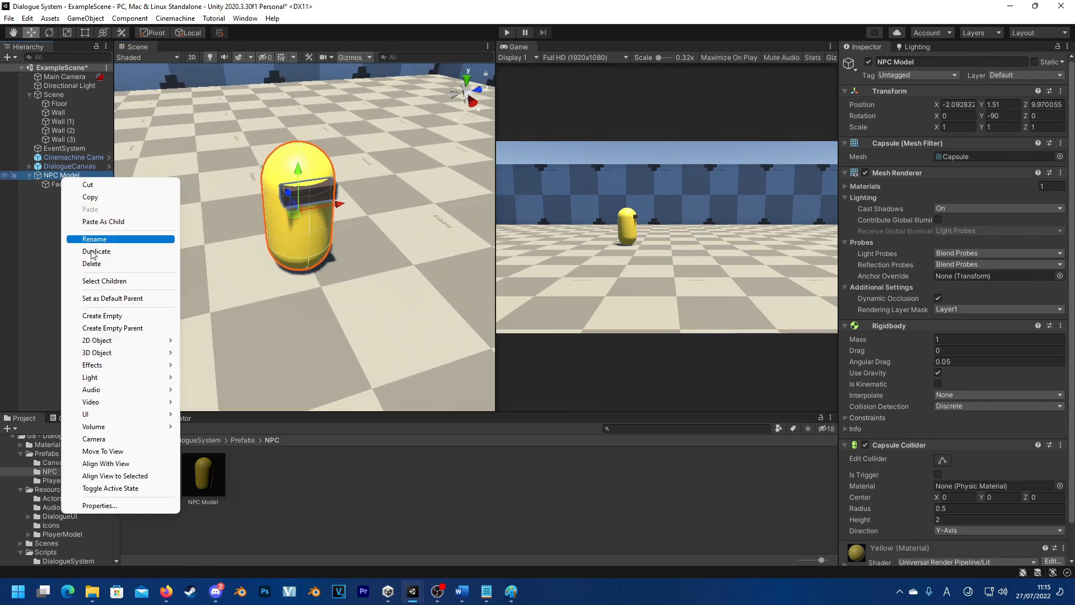
{"action": "left_click", "coordinate": [133, 318]}
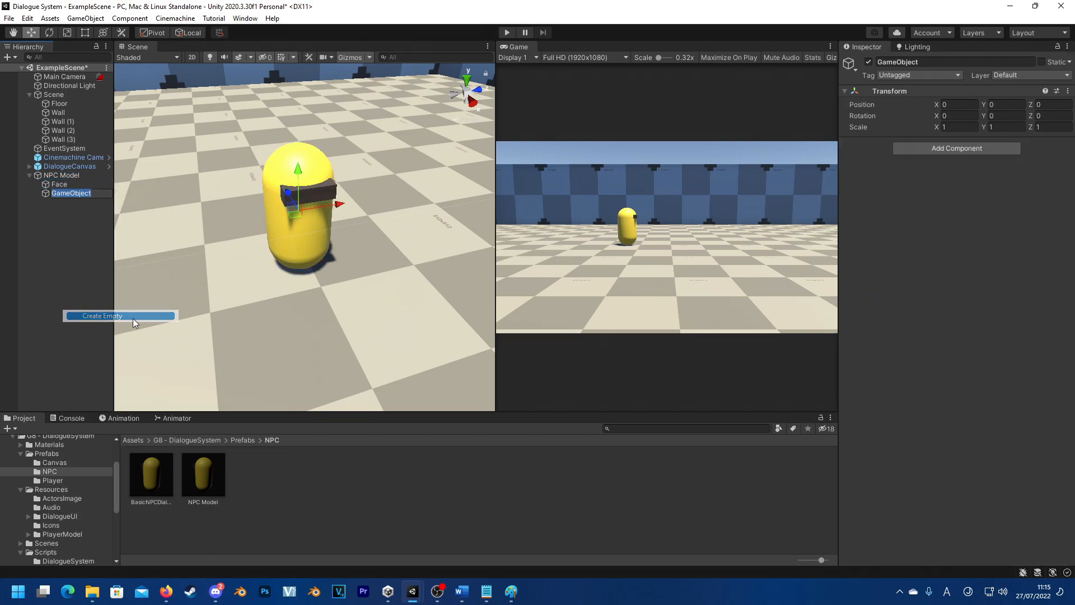
{"action": "type", "text": "Trigger"}
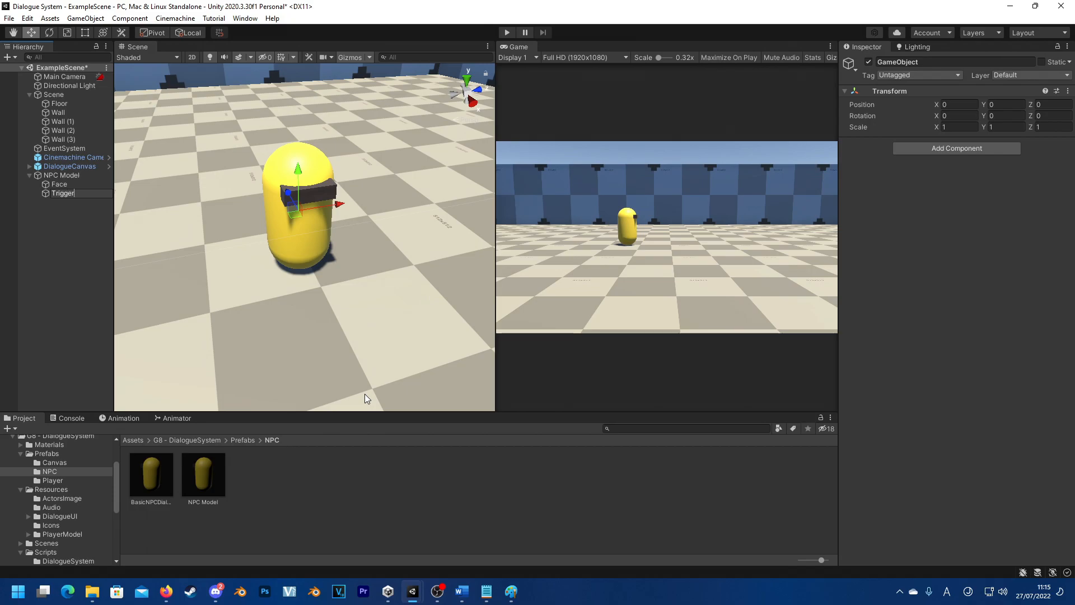
{"action": "key", "text": "Return"}
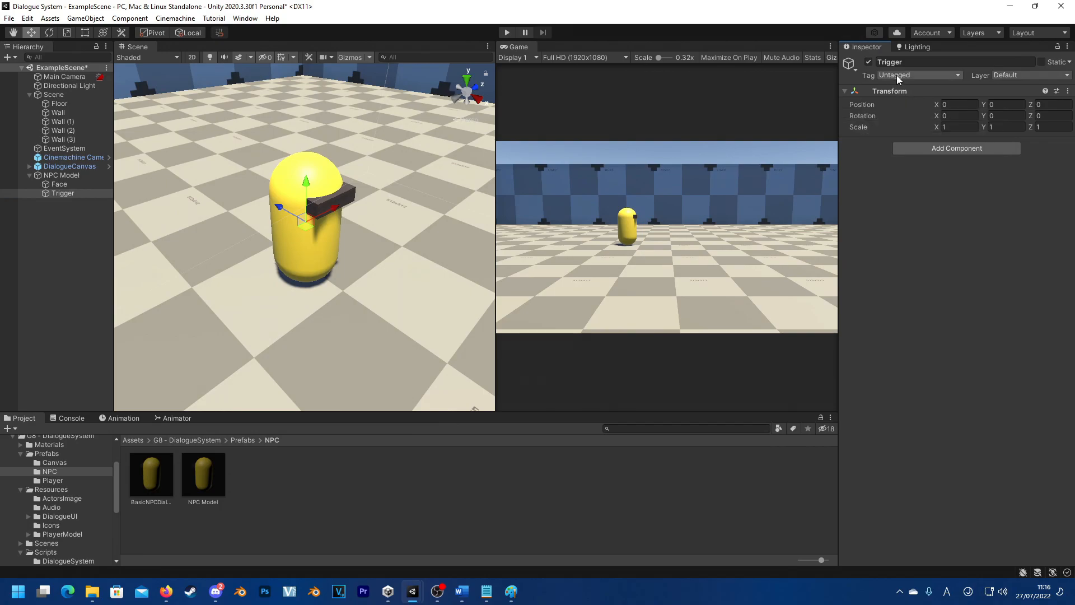
Assign the NPCTalk tag to the Trigger object and add a Box Collider to it.
{"action": "left_click", "coordinate": [904, 79]}
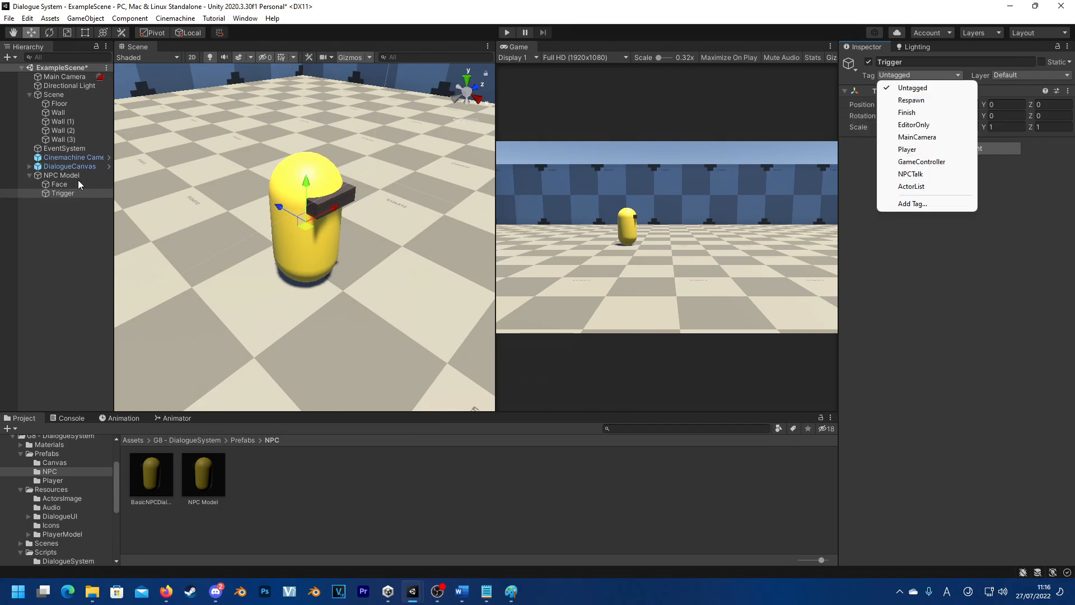
{"action": "left_click", "coordinate": [920, 175]}
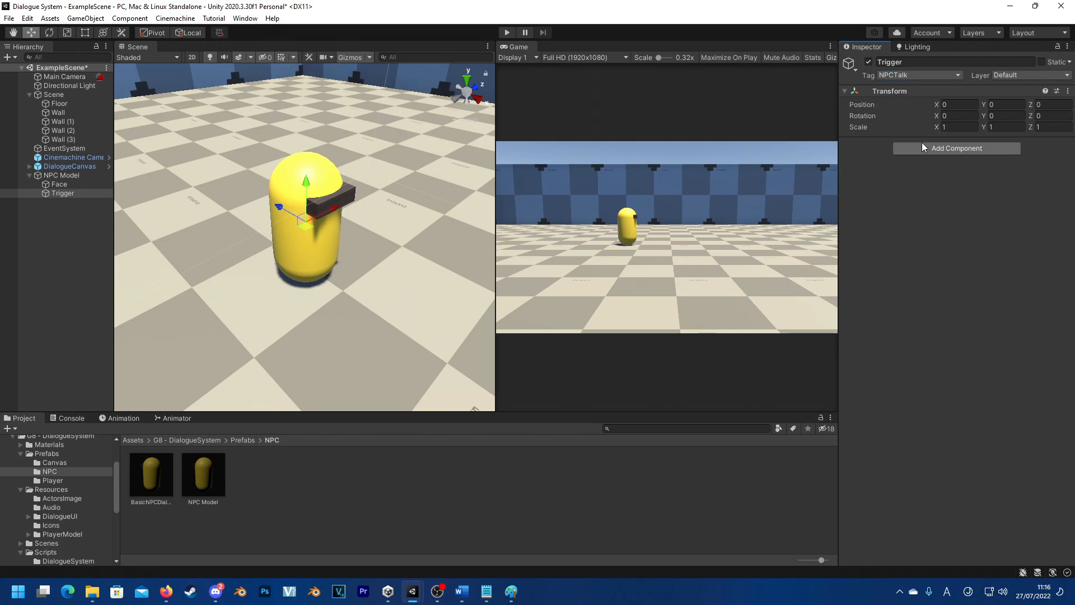
{"action": "left_click", "coordinate": [923, 147]}
{"action": "type", "text": "box"}
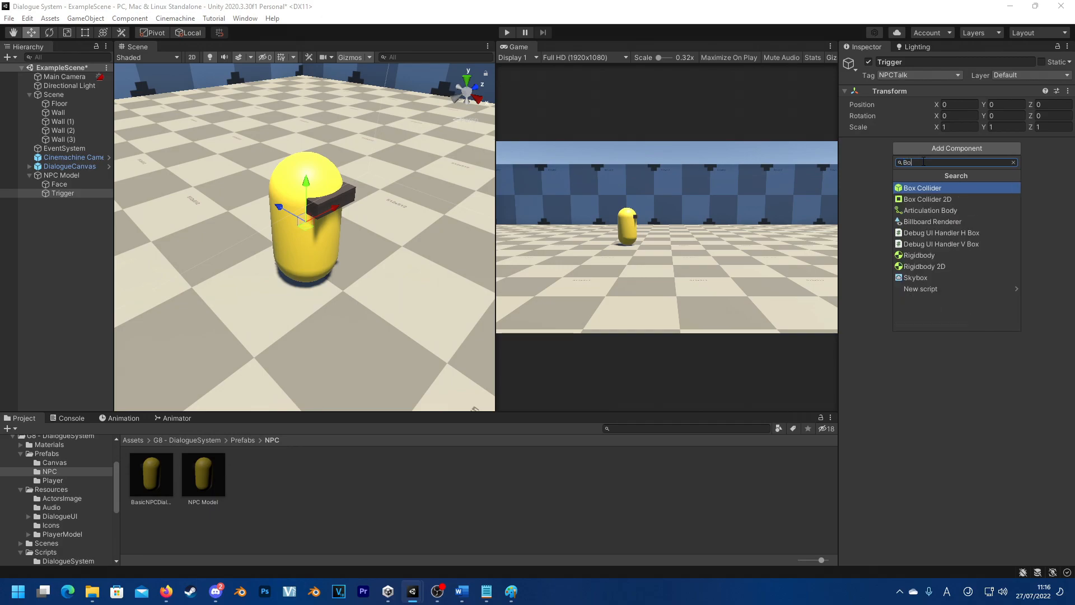
{"action": "key", "text": "Return"}
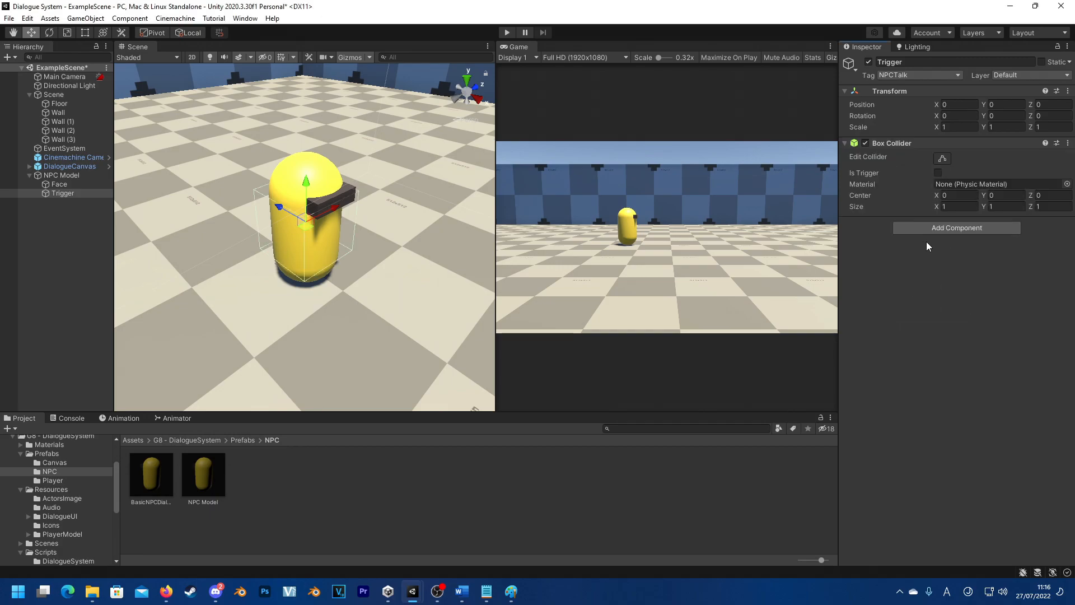
Enable Is Trigger on the Box Collider and reshape it in front of the NPC to about 1.86 × 2.36 × 1.05.
{"action": "left_click", "coordinate": [942, 159]}
{"action": "right_click_drag", "start_coordinate": [386, 259], "coordinate": [354, 219]}
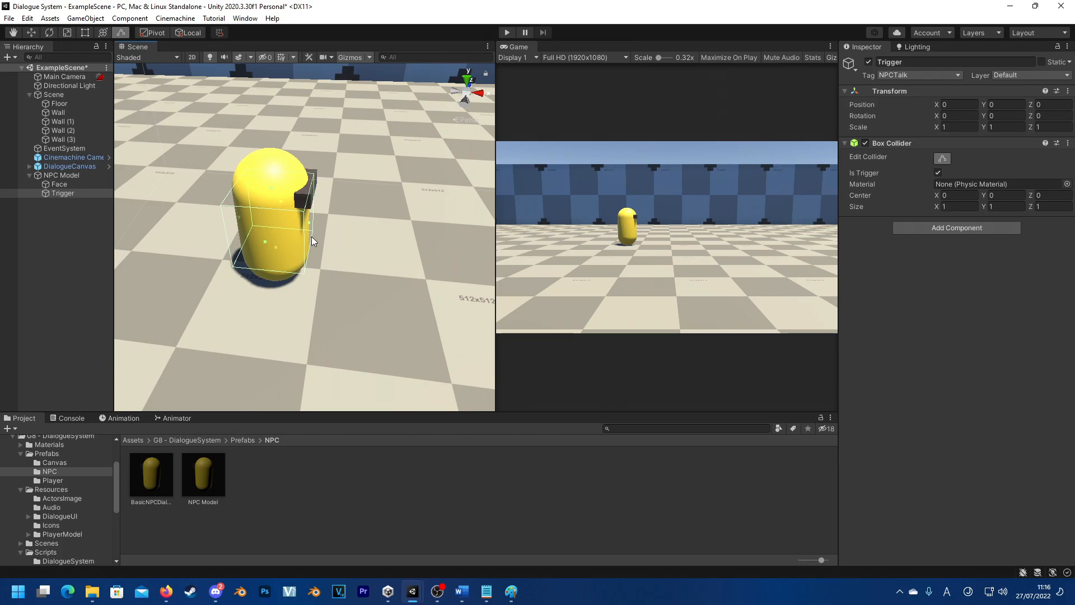
{"action": "left_click_drag", "start_coordinate": [311, 223], "coordinate": [392, 220]}
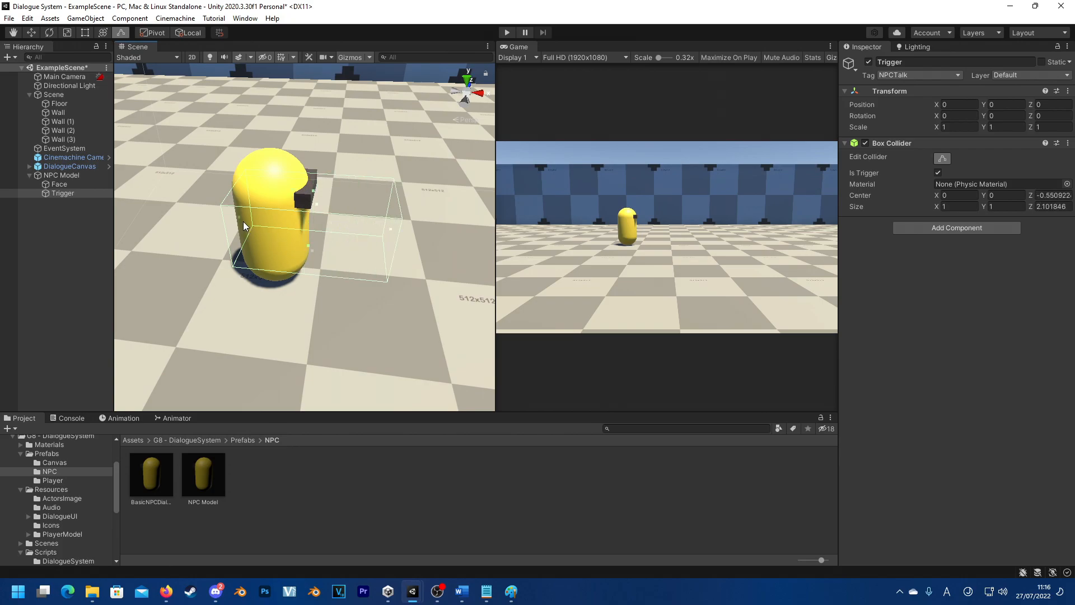
{"action": "left_click_drag", "start_coordinate": [245, 225], "coordinate": [307, 227]}
{"action": "left_click_drag", "start_coordinate": [352, 192], "coordinate": [353, 162]}
{"action": "left_click_drag", "start_coordinate": [345, 253], "coordinate": [421, 294]}
{"action": "left_click_drag", "start_coordinate": [402, 334], "coordinate": [292, 311], "text": "alt"}
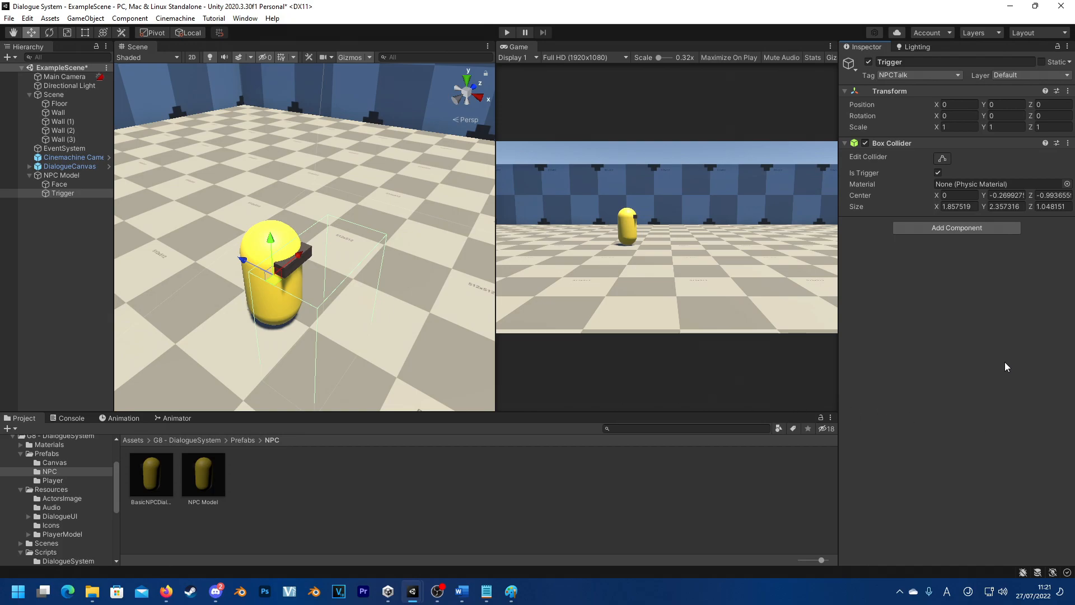
Add the NPC script to the Trigger object and assign DialogueCanvas as its Dialogue Manager.
{"action": "left_click", "coordinate": [976, 228]}
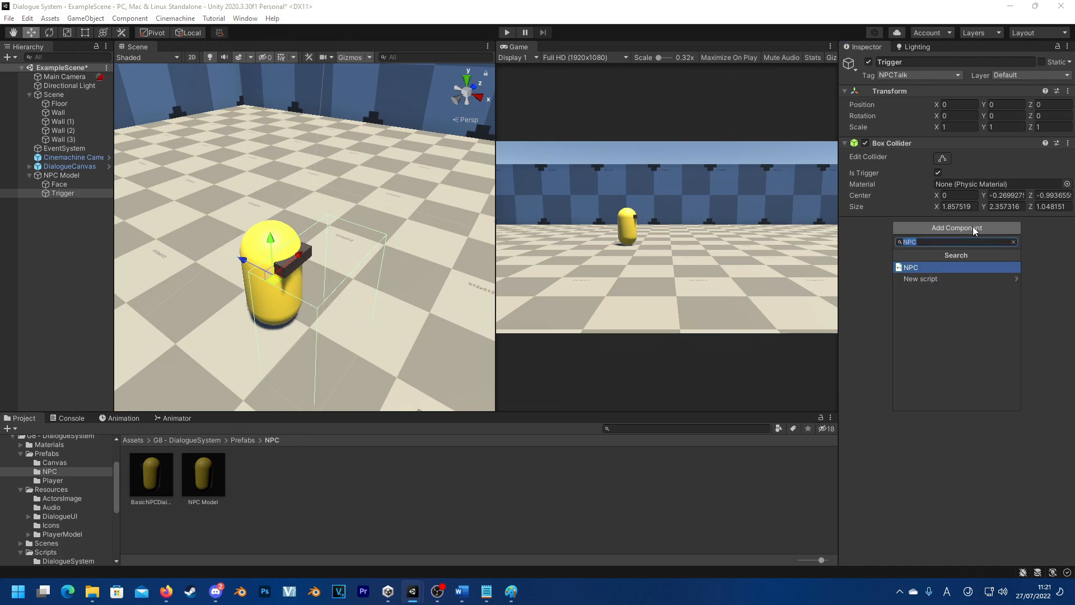
{"action": "key", "text": "Return"}
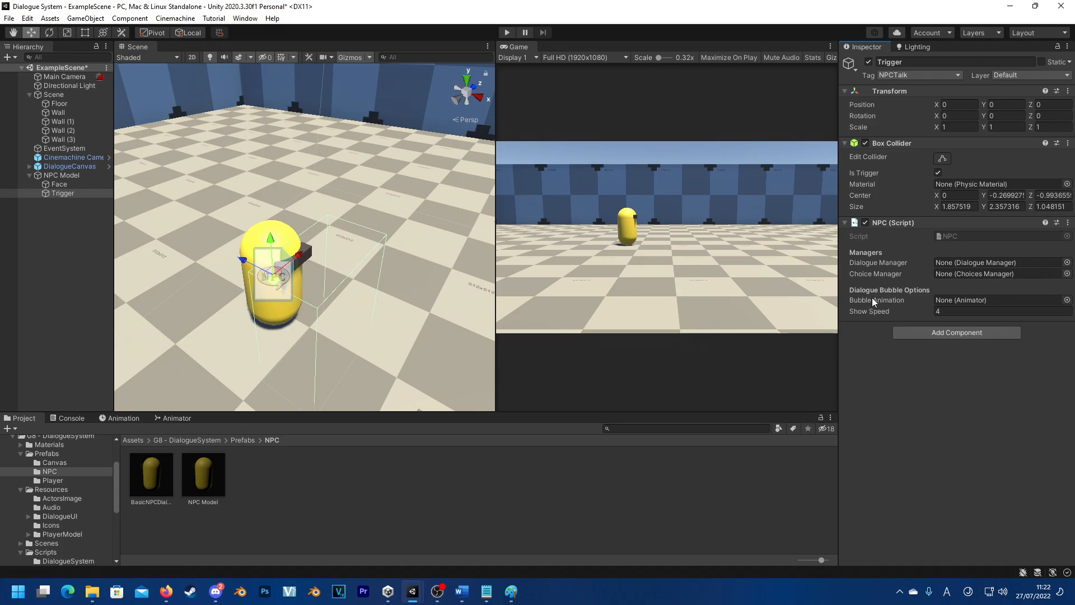
{"action": "left_click", "coordinate": [80, 168]}
{"action": "left_click_drag", "start_coordinate": [81, 169], "coordinate": [966, 264]}
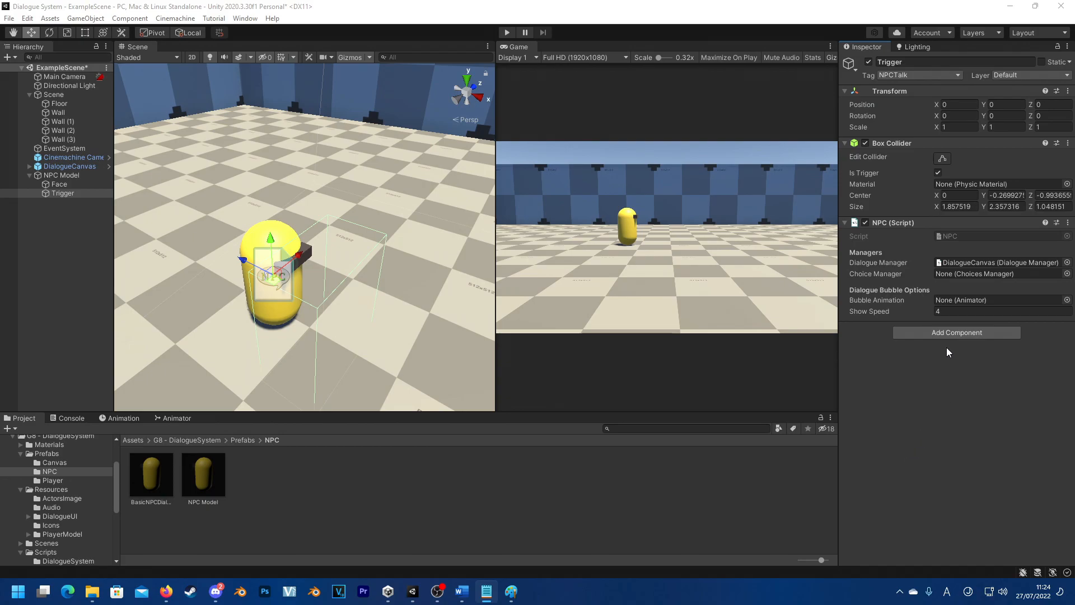
Add the Dialogue Trigger script to the Trigger object.
{"action": "left_click", "coordinate": [943, 333]}
{"action": "type", "text": "Dialogue T"}
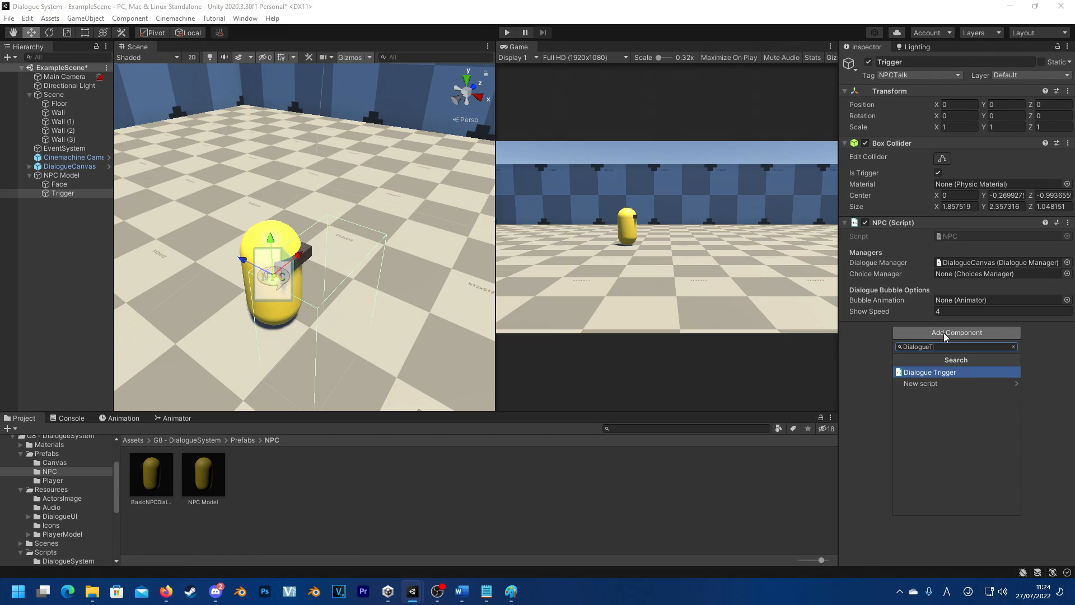
{"action": "key", "text": "Return"}
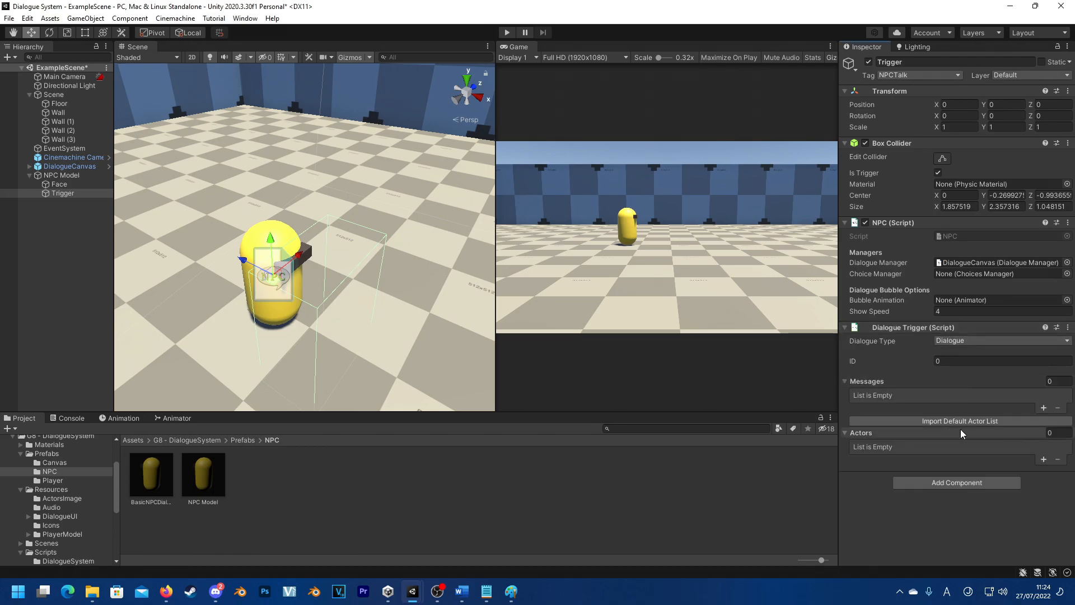
Try a second Dialogue Trigger component on the Trigger object, then remove it.
{"action": "left_click", "coordinate": [962, 483]}
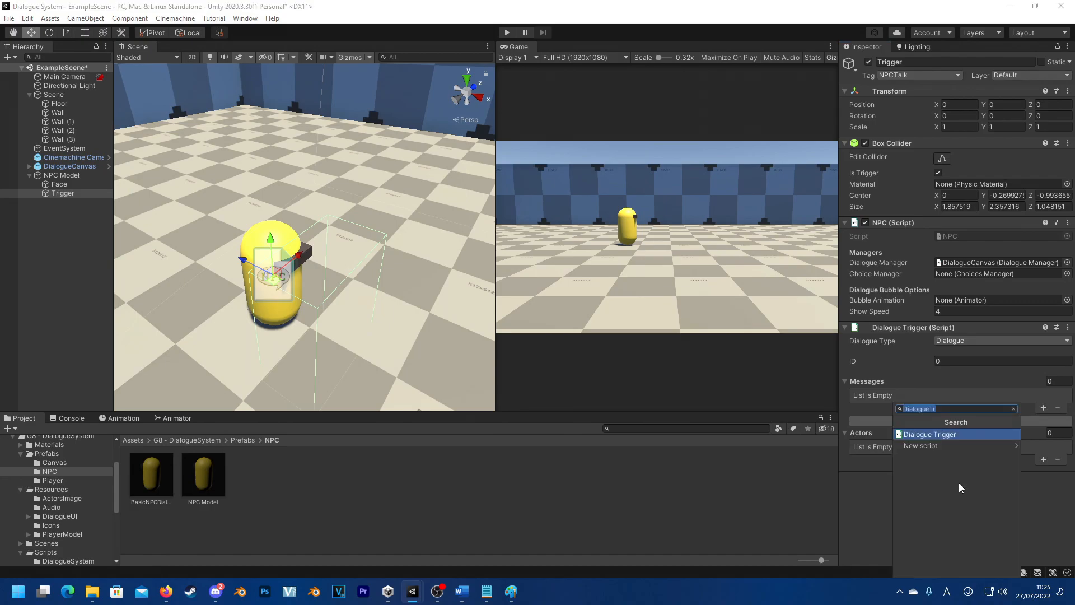
{"action": "key", "text": "Return"}
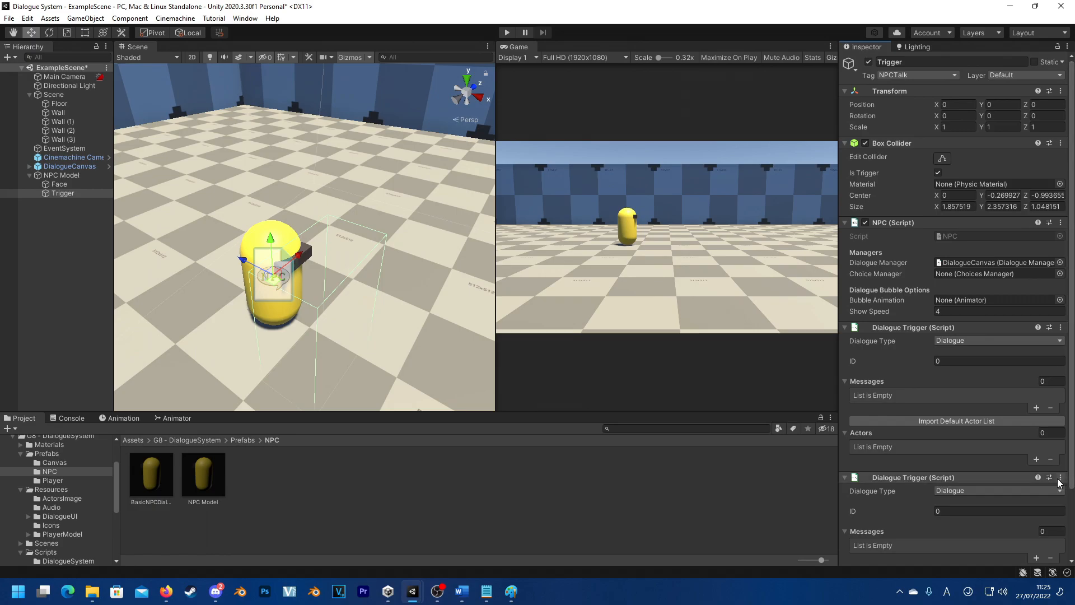
{"action": "left_click", "coordinate": [1060, 479]}
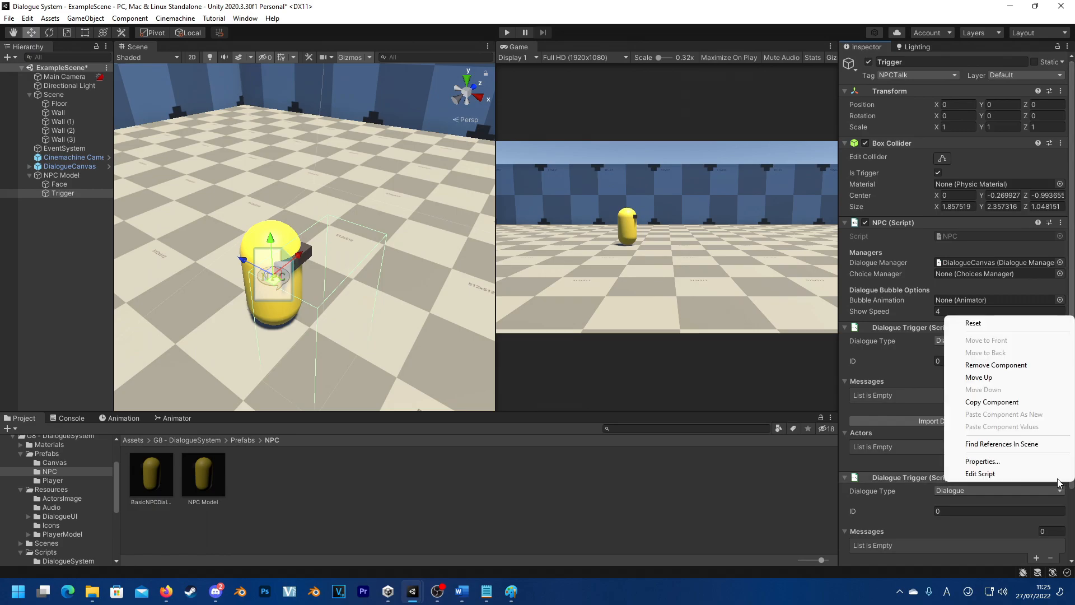
{"action": "left_click", "coordinate": [993, 365]}
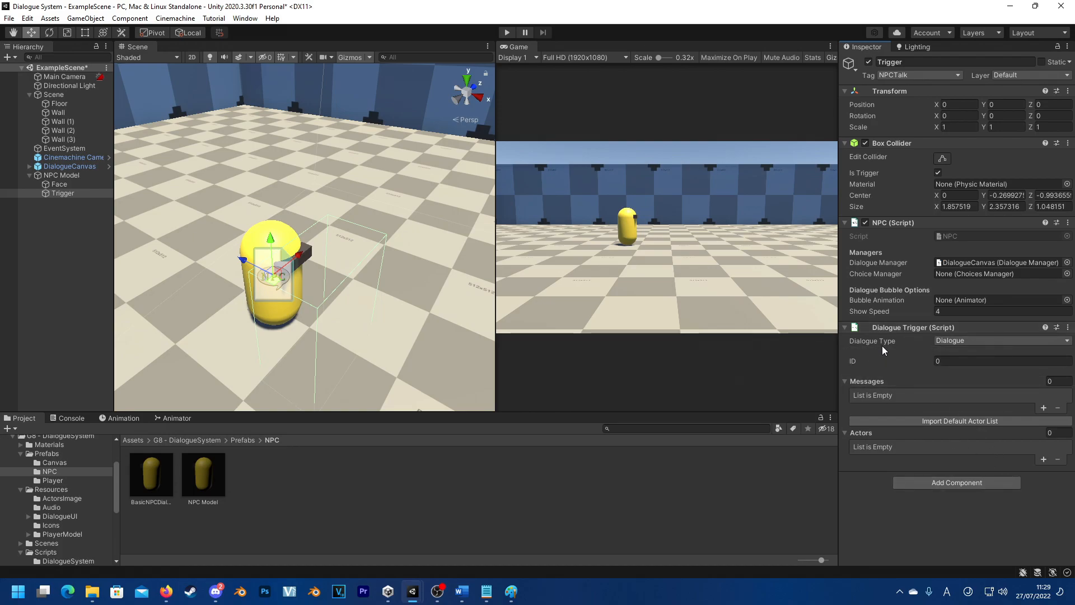
Review the Dialogue Type options, then set the Dialogue Trigger's ID to 0 and add one element to its Messages list.
{"action": "left_click", "coordinate": [998, 341]}
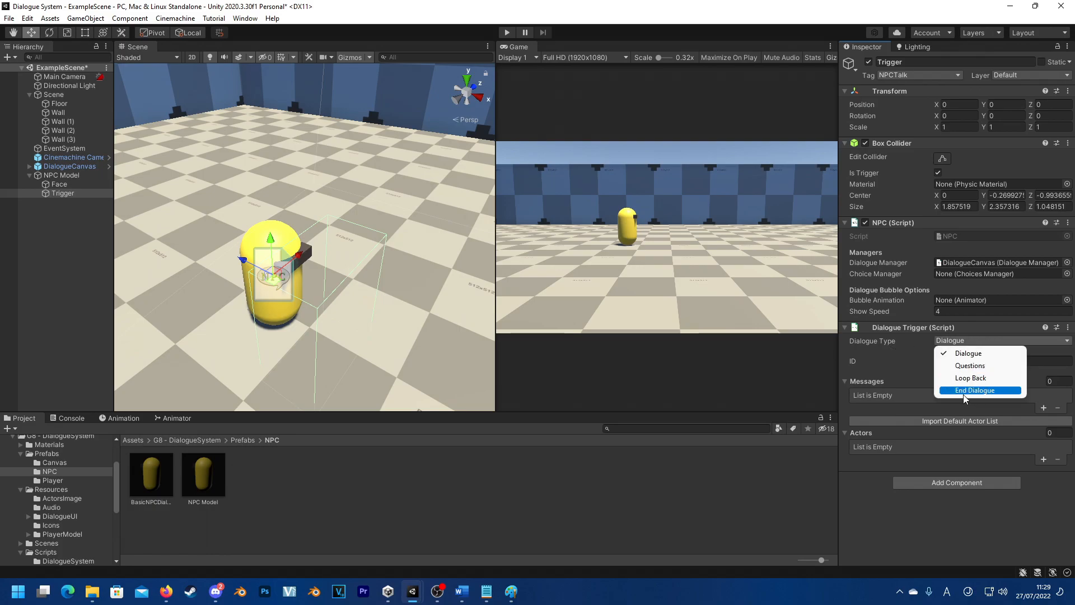
{"action": "left_click", "coordinate": [893, 365]}
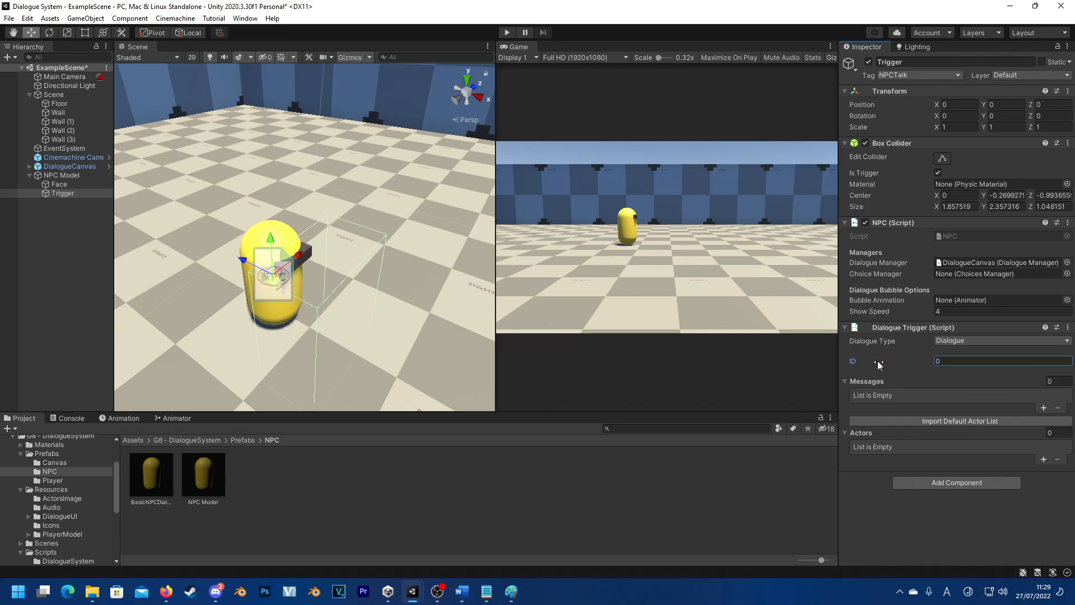
{"action": "left_click_drag", "start_coordinate": [912, 362], "coordinate": [916, 361]}
{"action": "left_click", "coordinate": [1019, 359]}
{"action": "type", "text": "0"}
{"action": "left_click", "coordinate": [1044, 408]}
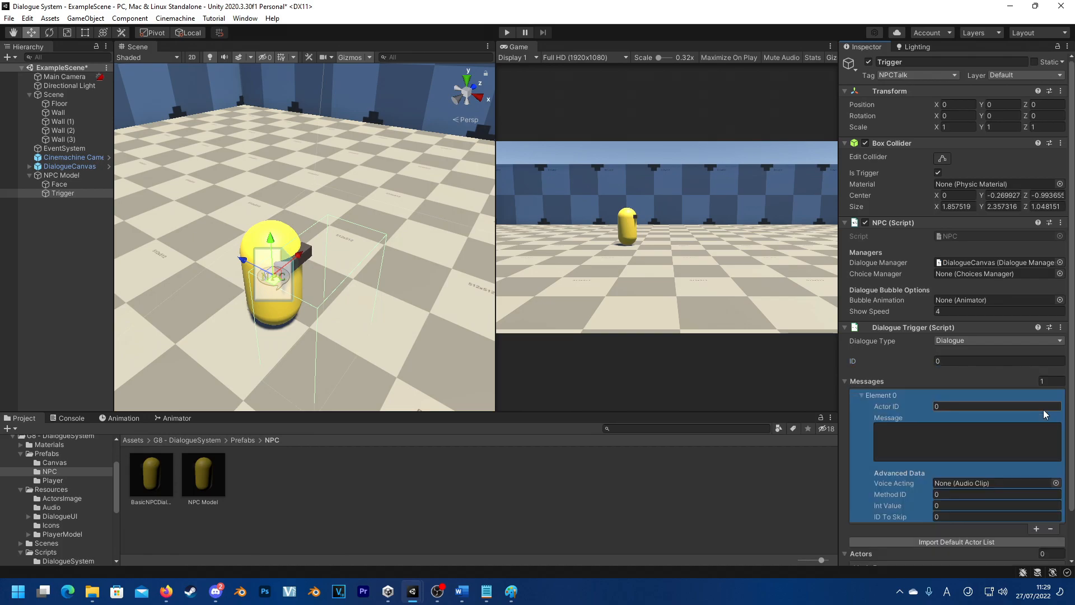
Enter "Hello World" as the Message of Element 0 in the Dialogue Trigger's Messages list.
{"action": "left_click", "coordinate": [957, 436]}
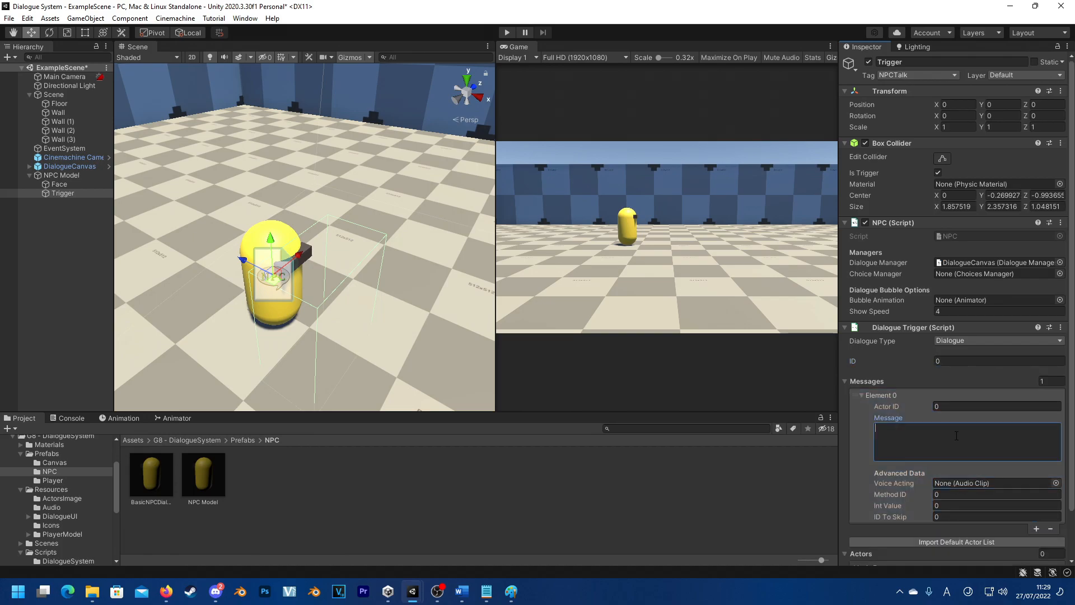
{"action": "type", "text": "Hello World"}
{"action": "scroll", "coordinate": [957, 436], "scroll_direction": "down", "scroll_amount": 3}
{"action": "left_click", "coordinate": [943, 355]}
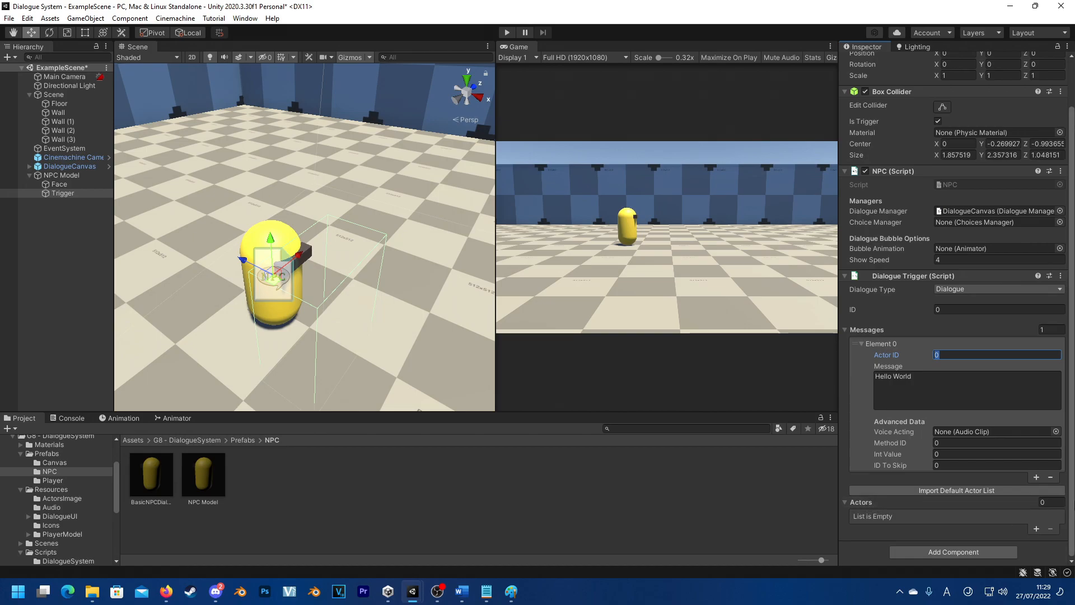
Set the size of the Dialogue Trigger's Actors list to 2.
{"action": "left_click", "coordinate": [1057, 502]}
{"action": "type", "text": "2"}
{"action": "key", "text": "Return"}
{"action": "scroll", "coordinate": [889, 493], "scroll_direction": "down", "scroll_amount": 1}
Name the first actor in the Actors list Player and the second one Yellow NPC.
{"action": "left_click", "coordinate": [862, 505]}
{"action": "scroll", "coordinate": [861, 505], "scroll_direction": "down", "scroll_amount": 2}
{"action": "left_click", "coordinate": [953, 493]}
{"action": "type", "text": "P"}
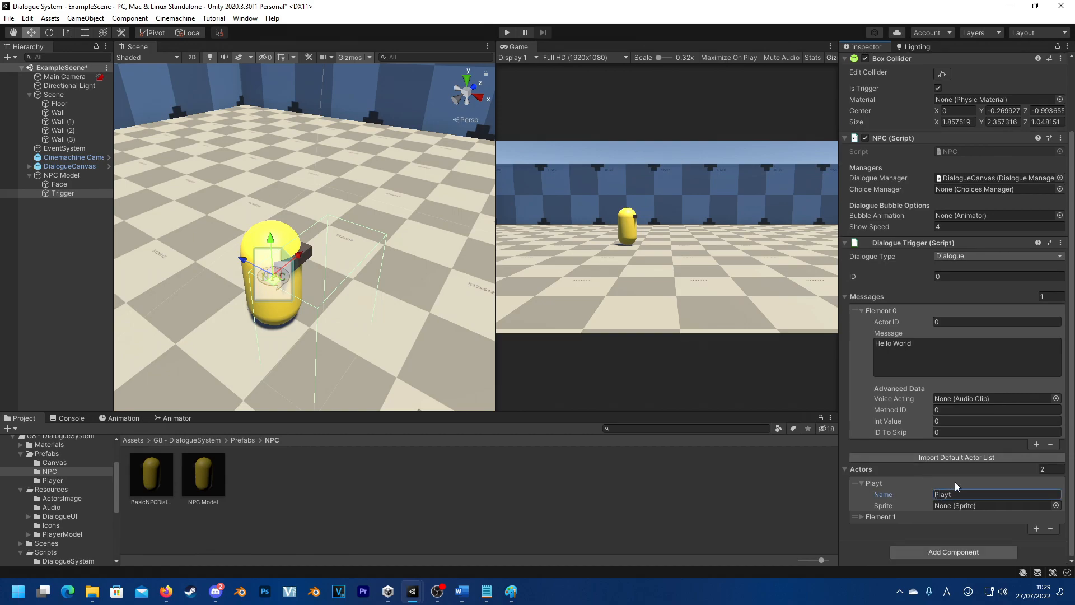
{"action": "type", "text": "layer"}
{"action": "left_click", "coordinate": [862, 516]}
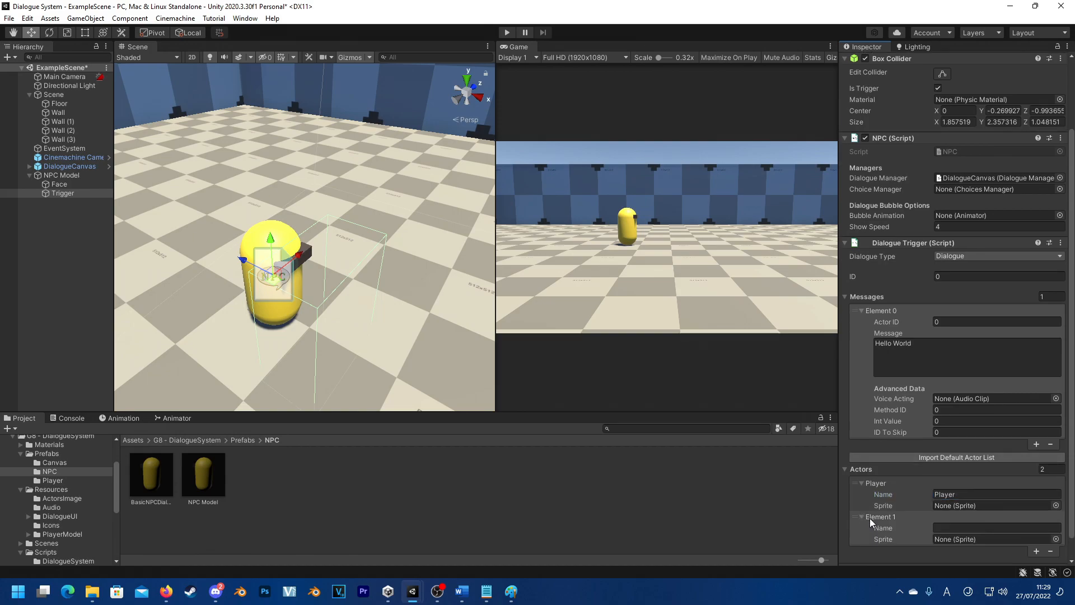
{"action": "left_click", "coordinate": [968, 527]}
{"action": "type", "text": "Yellow NPC"}
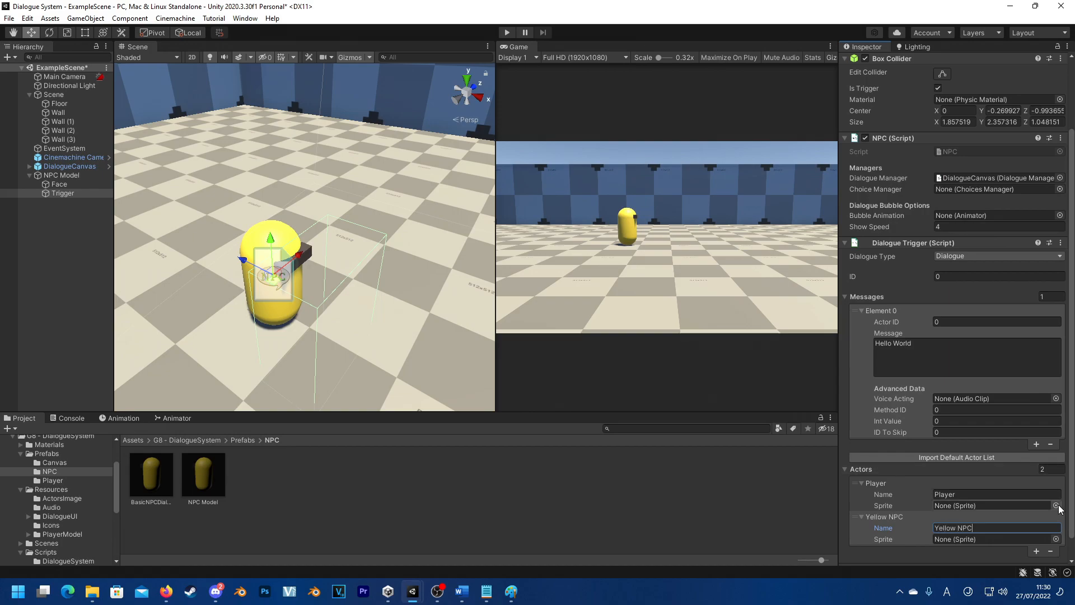
Assign the BlueCharacter_001 sprite to the Player actor and the NPC_Yellow sprite to the Yellow NPC actor.
{"action": "left_click", "coordinate": [1056, 505]}
{"action": "double_click", "coordinate": [885, 404]}
{"action": "left_click", "coordinate": [1056, 538]}
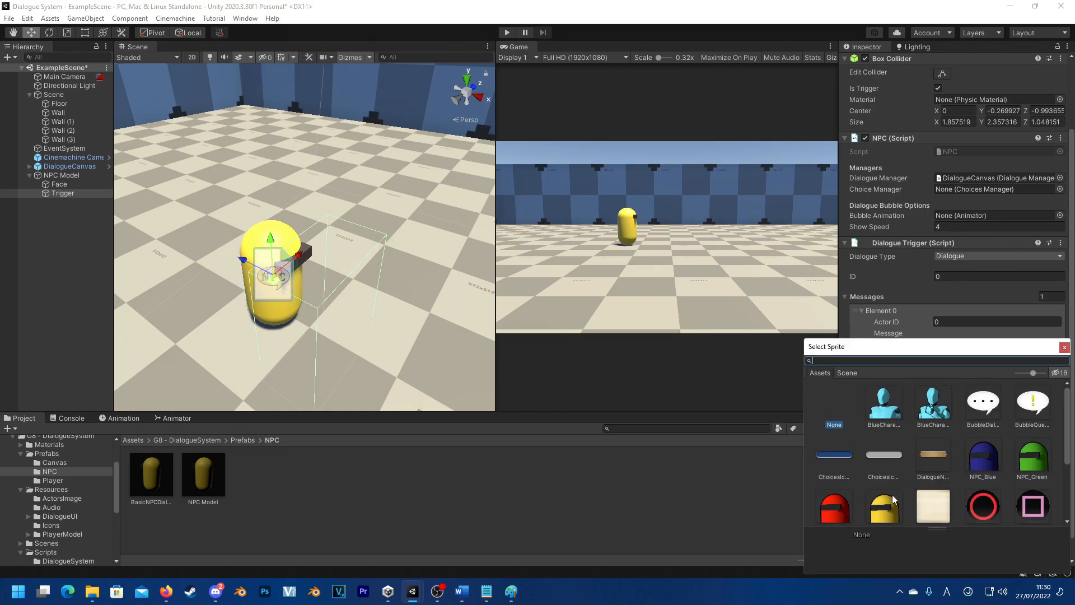
{"action": "left_click", "coordinate": [887, 517]}
{"action": "double_click", "coordinate": [886, 516]}
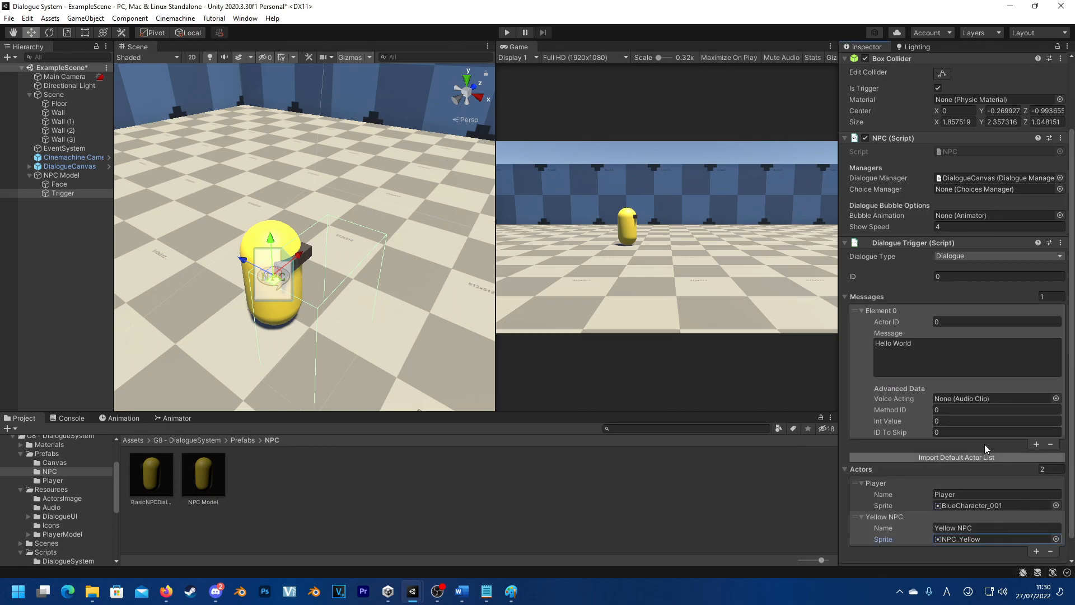
Set the Hello World message's Actor ID to 1 so that the Yellow NPC actor speaks it.
{"action": "left_click", "coordinate": [967, 322]}
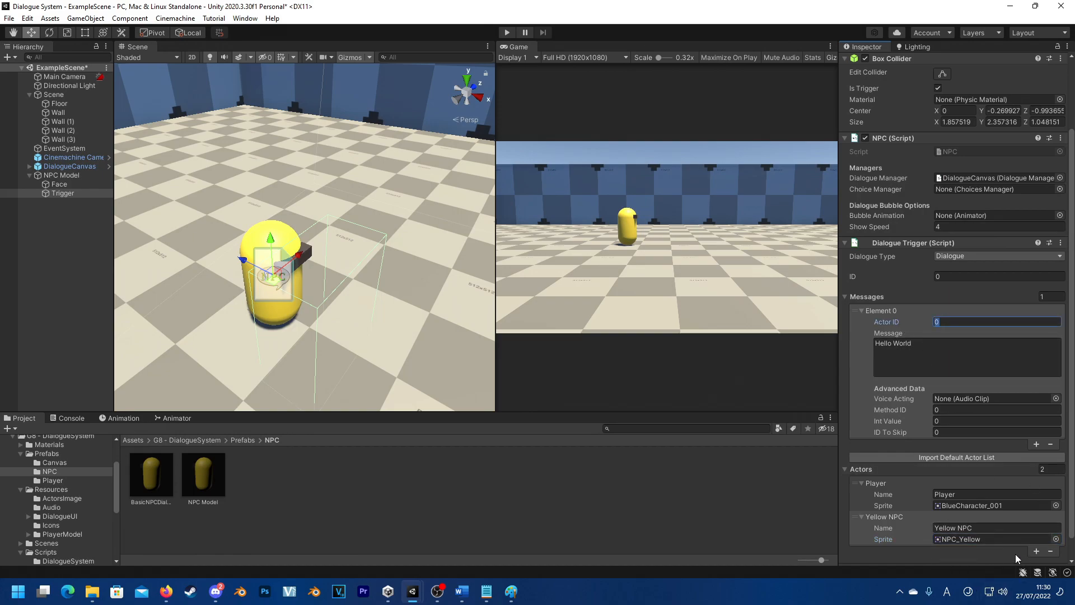
{"action": "left_click", "coordinate": [973, 505]}
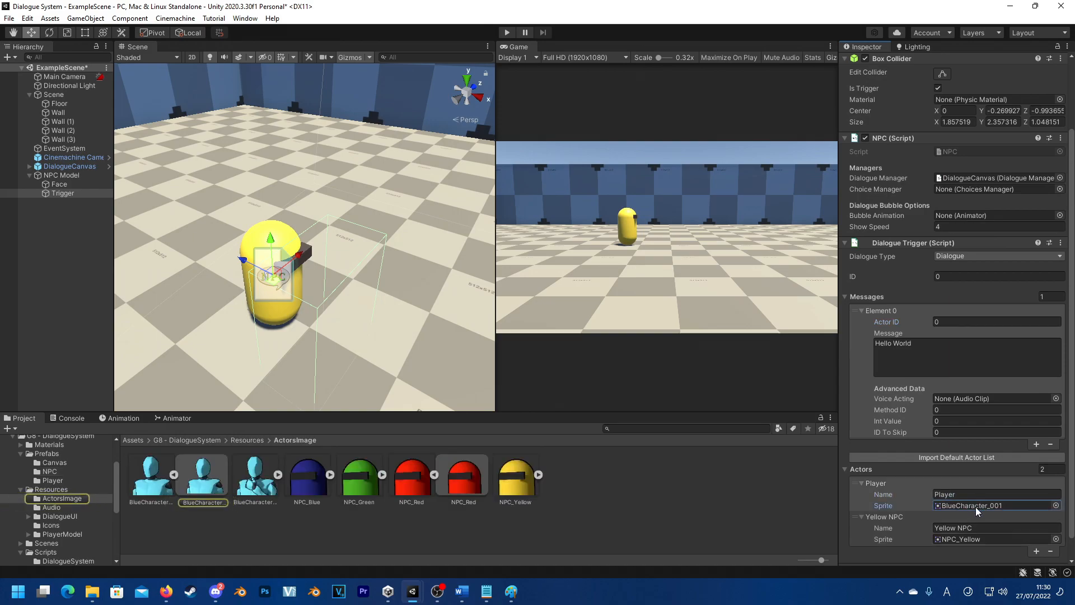
{"action": "left_click", "coordinate": [949, 327]}
{"action": "left_click", "coordinate": [900, 493]}
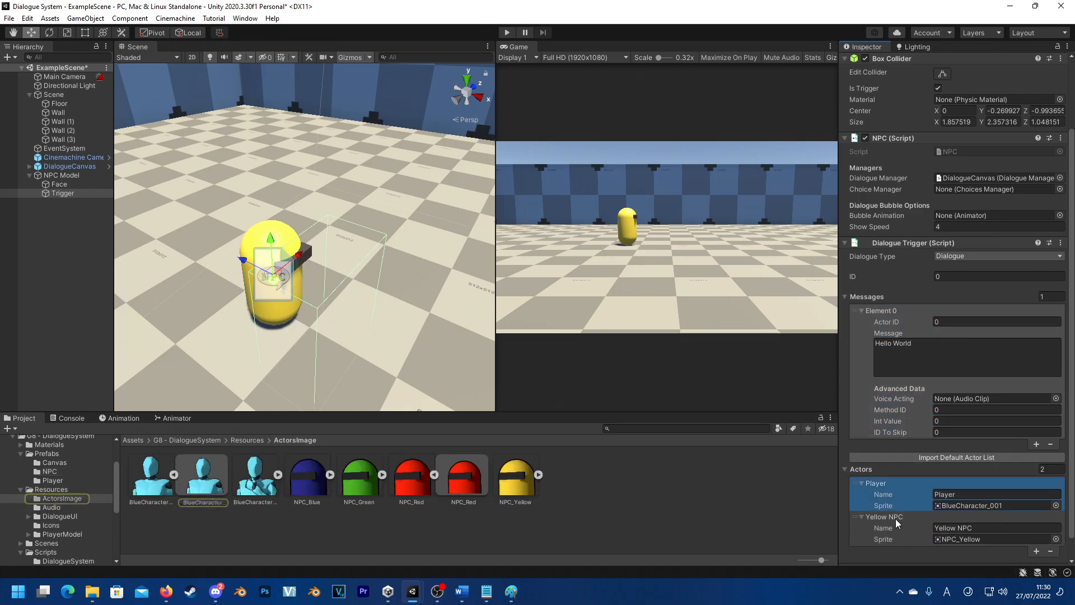
{"action": "left_click", "coordinate": [957, 320]}
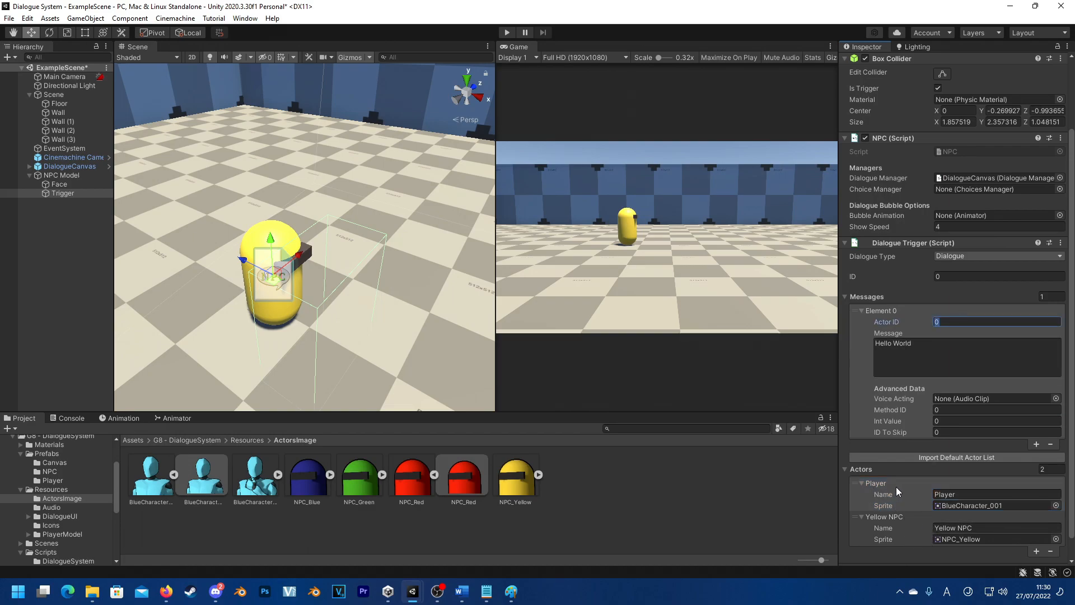
{"action": "left_click", "coordinate": [955, 322]}
{"action": "type", "text": "1"}
{"action": "key", "text": "Tab"}
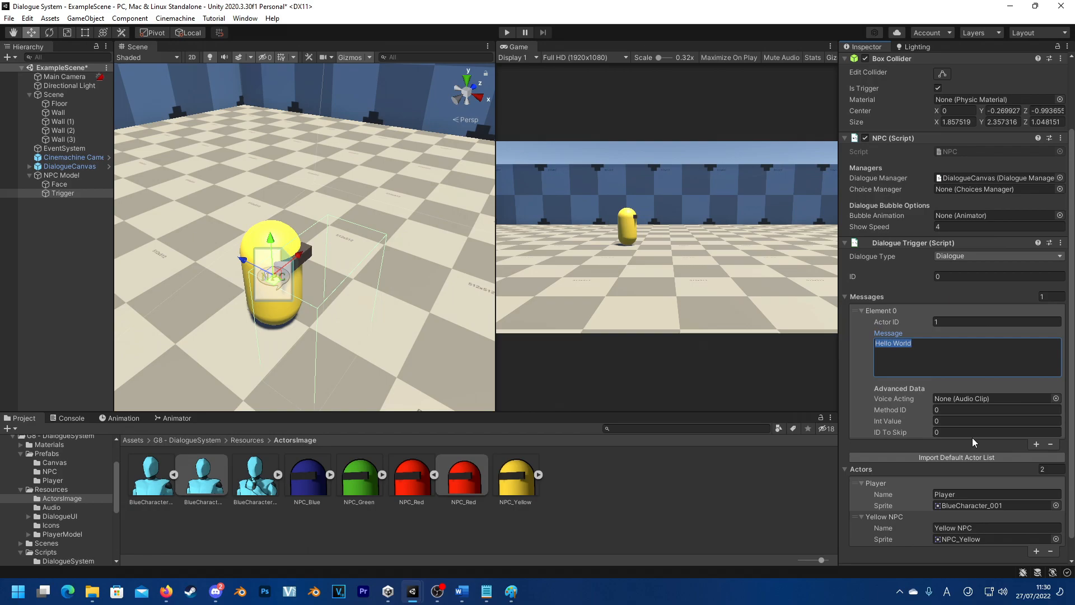
{"action": "left_click", "coordinate": [941, 398]}
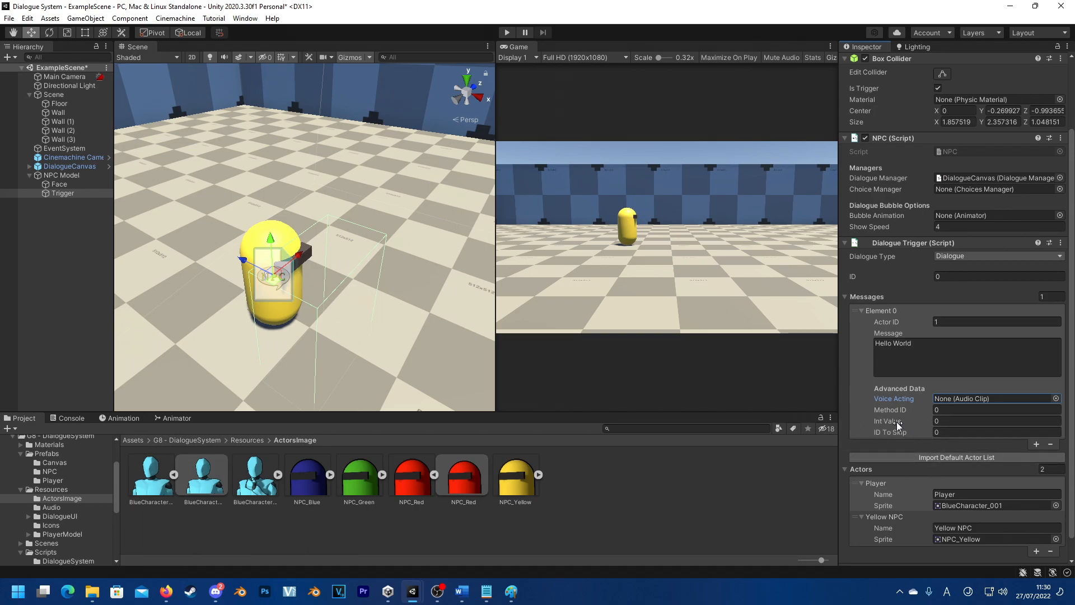
{"action": "mouse_move", "coordinate": [891, 421]}
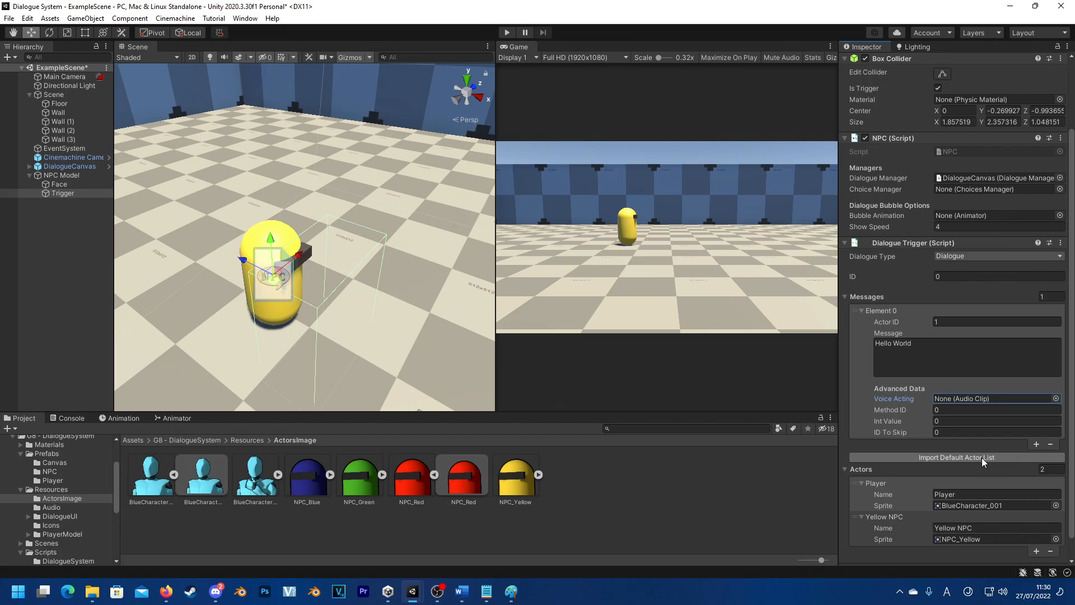
{"action": "left_click", "coordinate": [950, 351]}
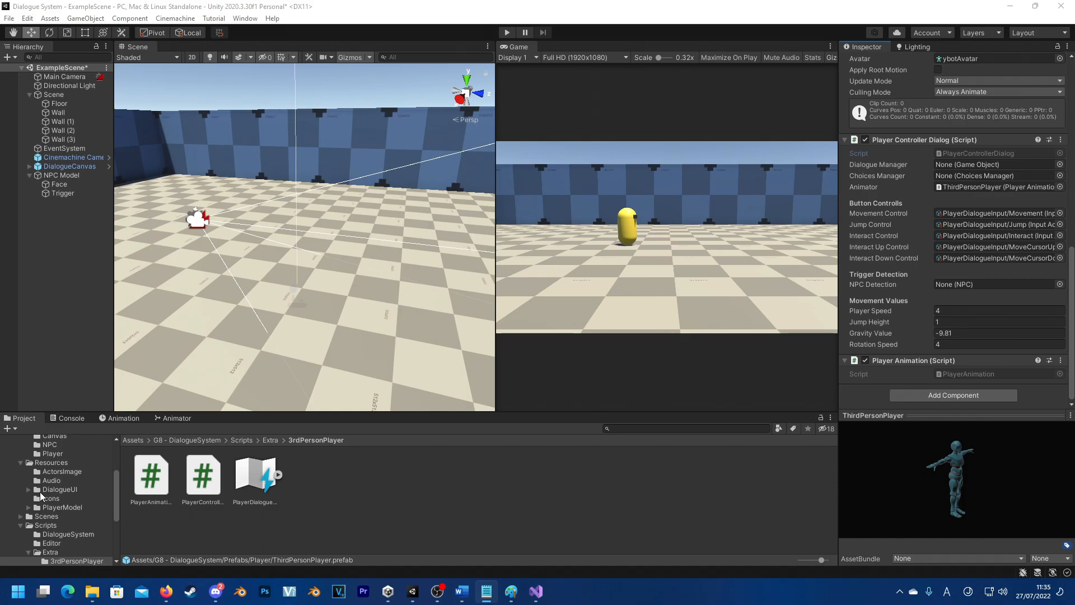
Place the ThirdPersonPlayer prefab from the Prefabs/Player folder on the floor of the scene.
{"action": "scroll", "coordinate": [40, 497], "scroll_direction": "up", "scroll_amount": 3}
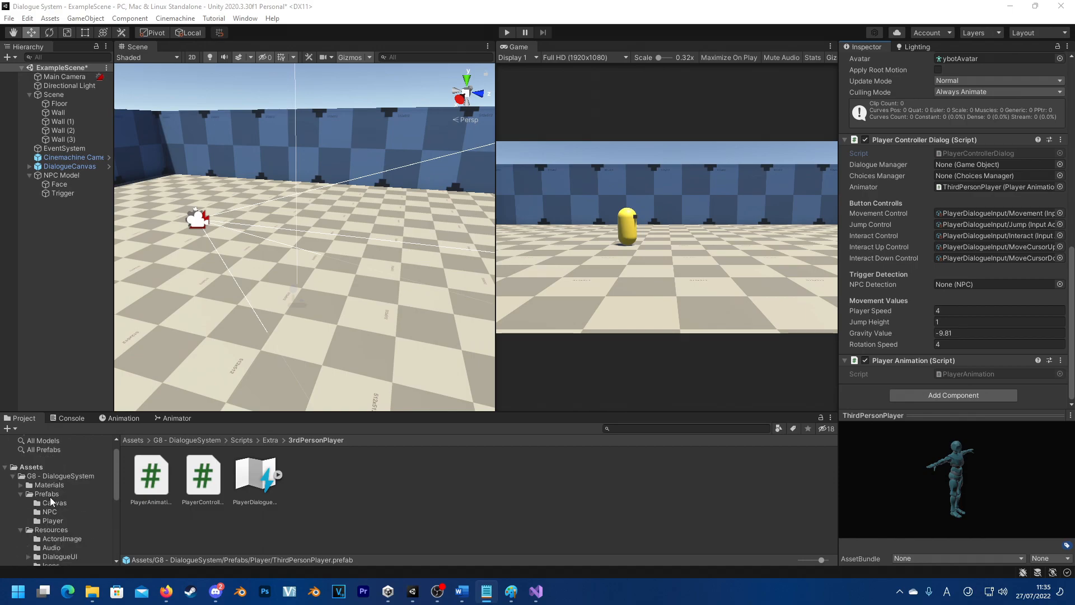
{"action": "left_click", "coordinate": [51, 497]}
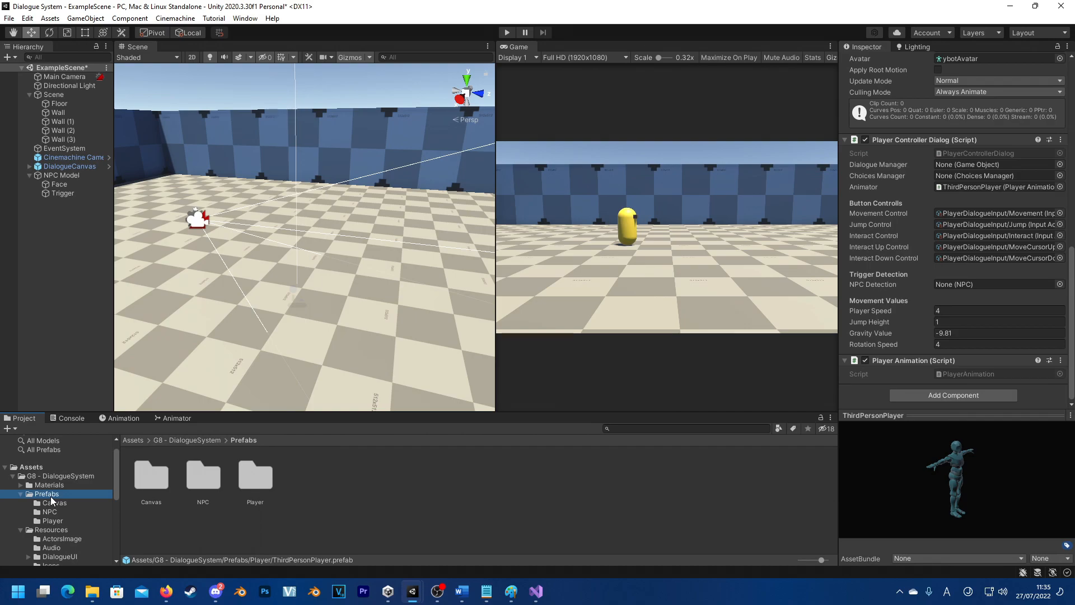
{"action": "left_click", "coordinate": [53, 521]}
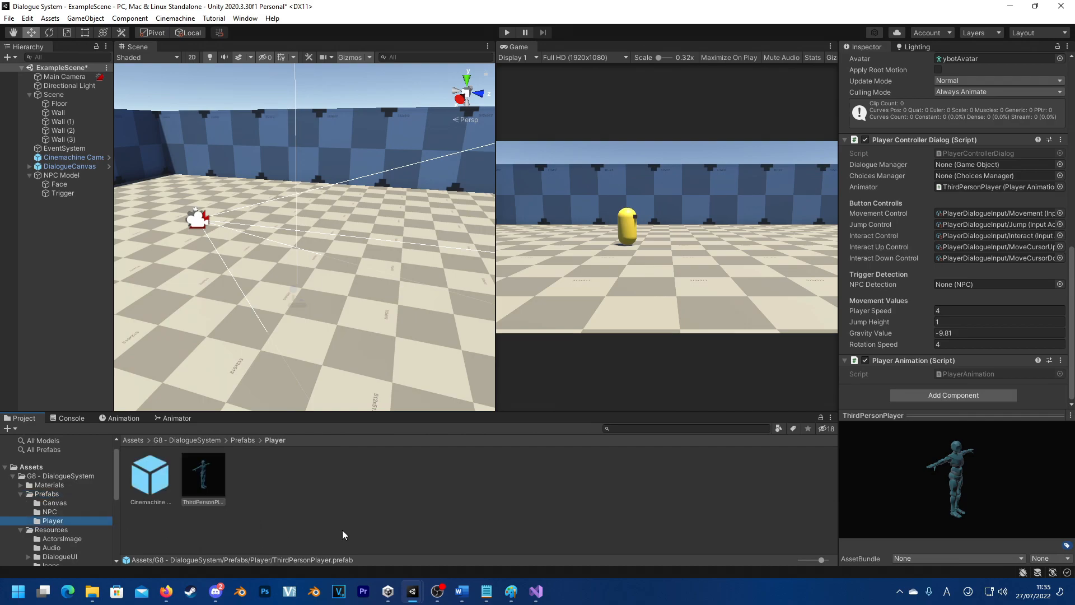
{"action": "left_click_drag", "start_coordinate": [212, 483], "coordinate": [315, 287]}
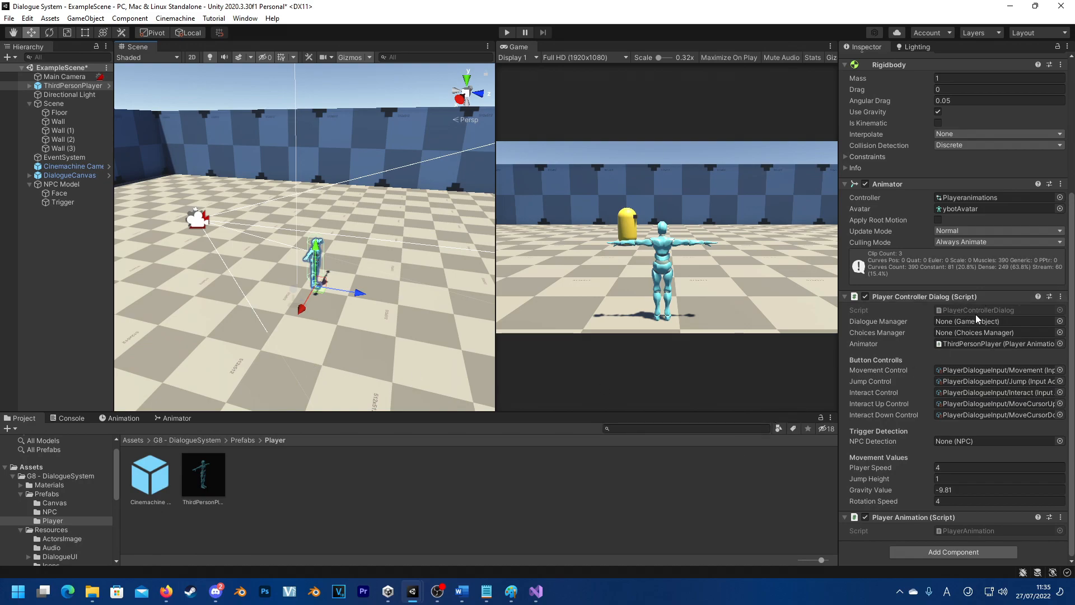
Open the player's PlayerControllerDialog script in Visual Studio and examine its dialogueManager, choicesManager and NPCDetection variables.
{"action": "double_click", "coordinate": [998, 311]}
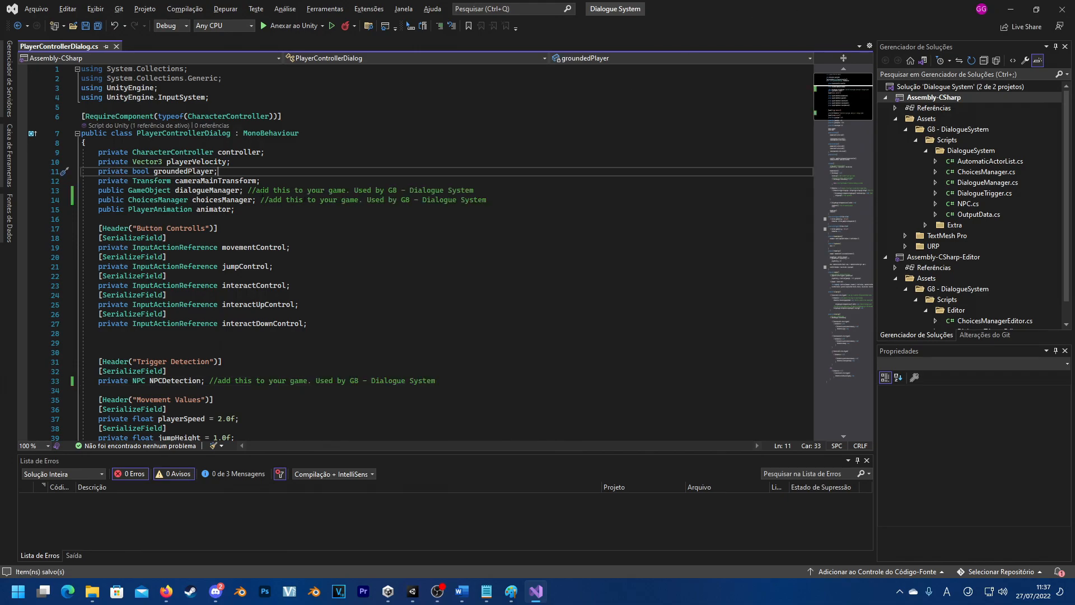
{"action": "left_click", "coordinate": [252, 191]}
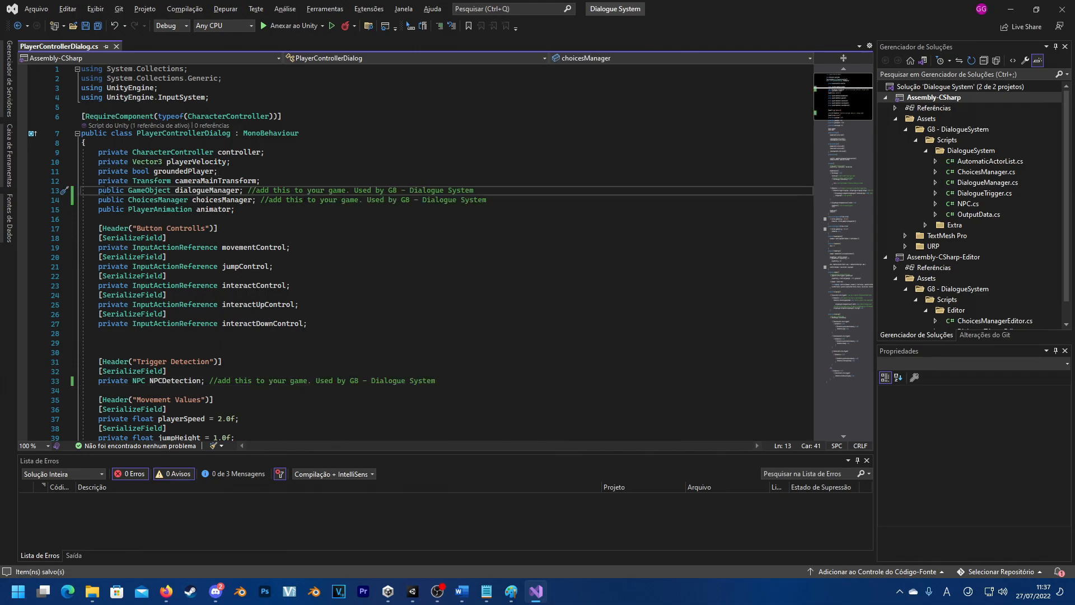
{"action": "left_click", "coordinate": [213, 191]}
{"action": "left_click", "coordinate": [230, 200]}
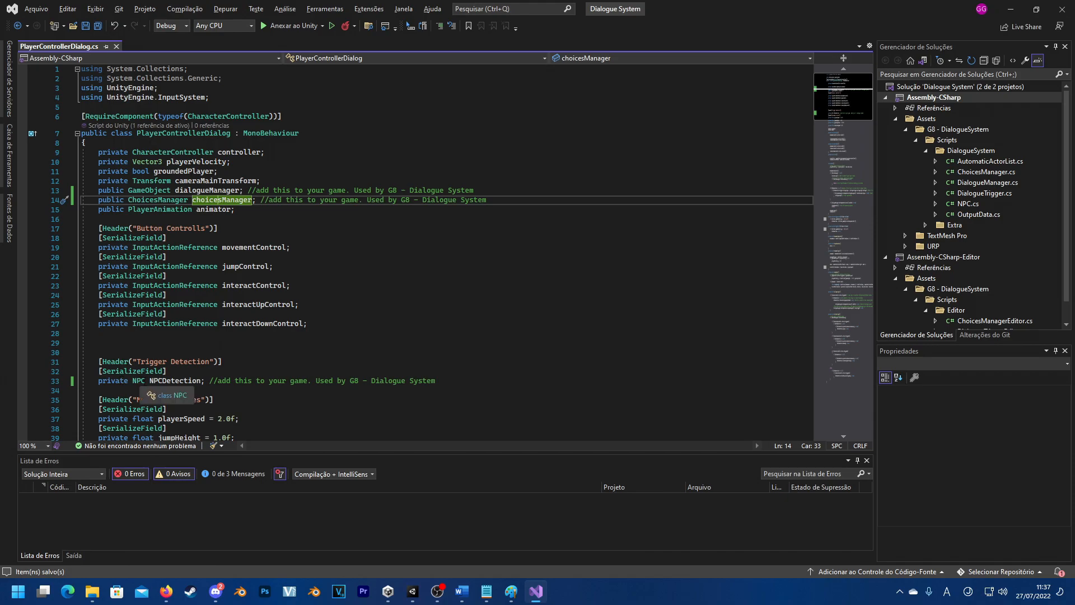
{"action": "left_click", "coordinate": [165, 381]}
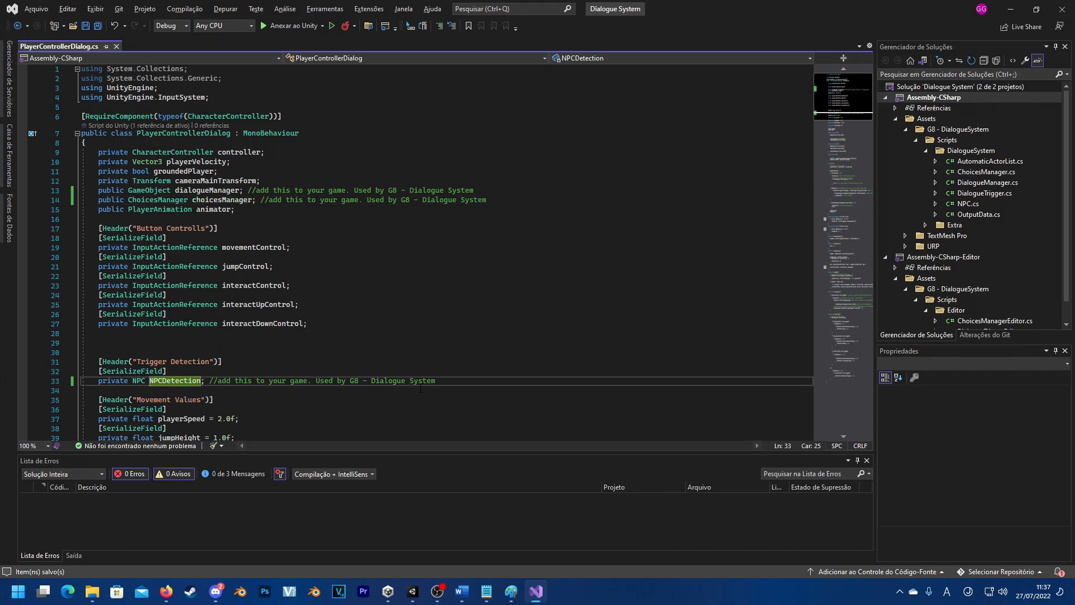
Examine the Update method's playerVelocity, MovementAnimation, MovementInput and JumpInput lines in PlayerControllerDialog.cs.
{"action": "scroll", "coordinate": [392, 252], "scroll_direction": "down", "scroll_amount": 10}
{"action": "scroll", "coordinate": [522, 231], "scroll_direction": "down", "scroll_amount": 18}
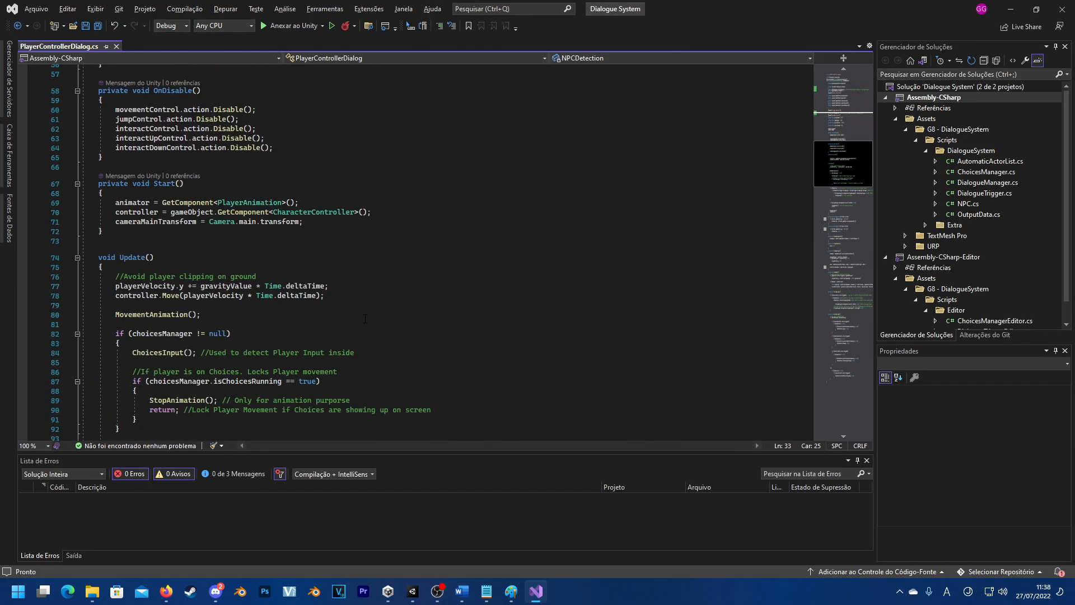
{"action": "scroll", "coordinate": [265, 333], "scroll_direction": "up", "scroll_amount": 6}
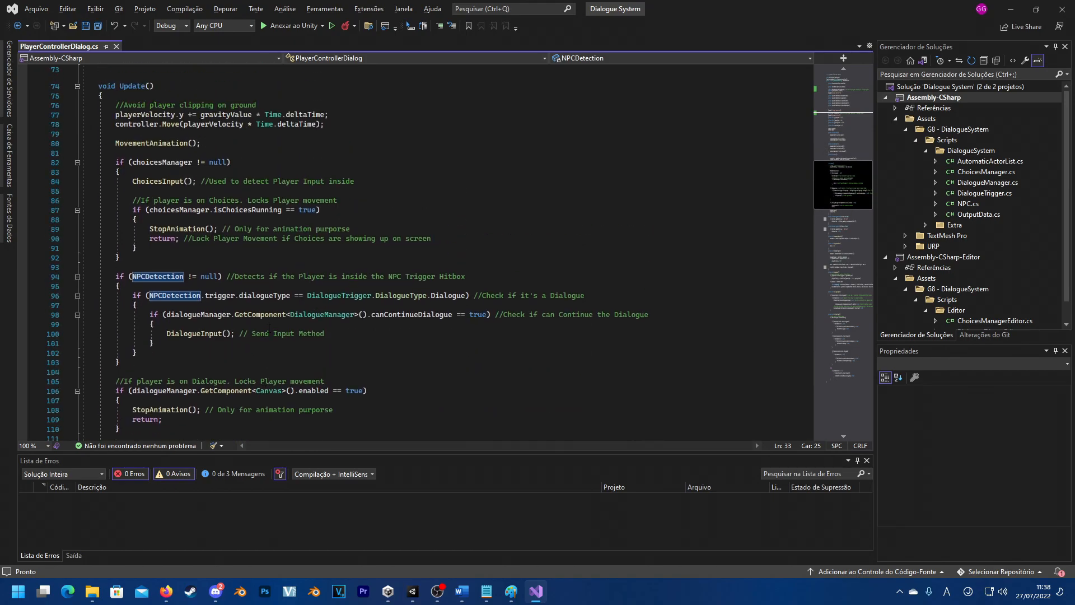
{"action": "scroll", "coordinate": [281, 282], "scroll_direction": "down", "scroll_amount": 3}
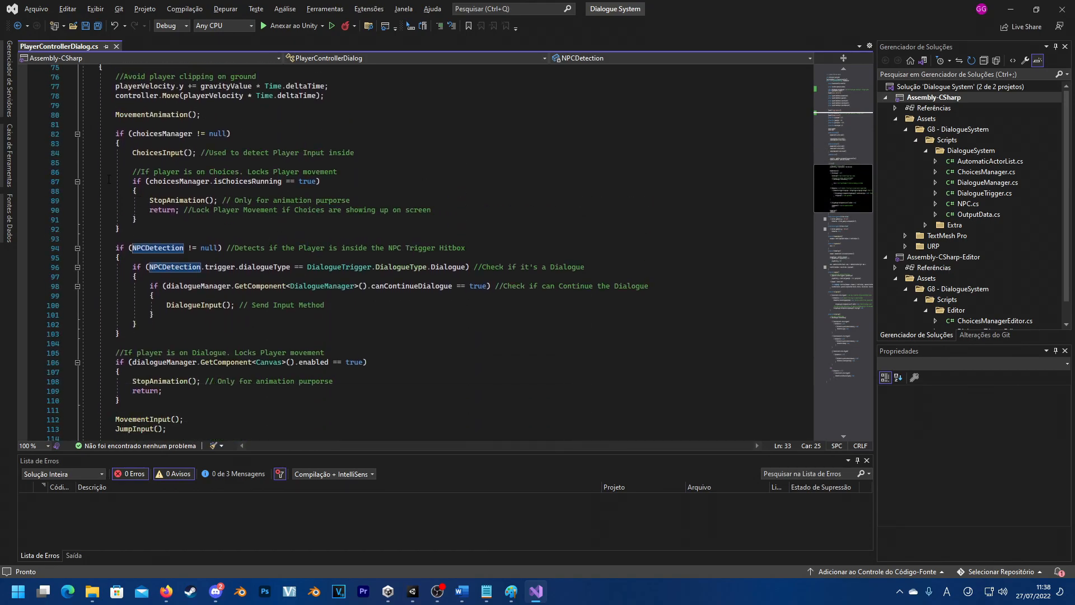
{"action": "scroll", "coordinate": [109, 179], "scroll_direction": "up", "scroll_amount": 1}
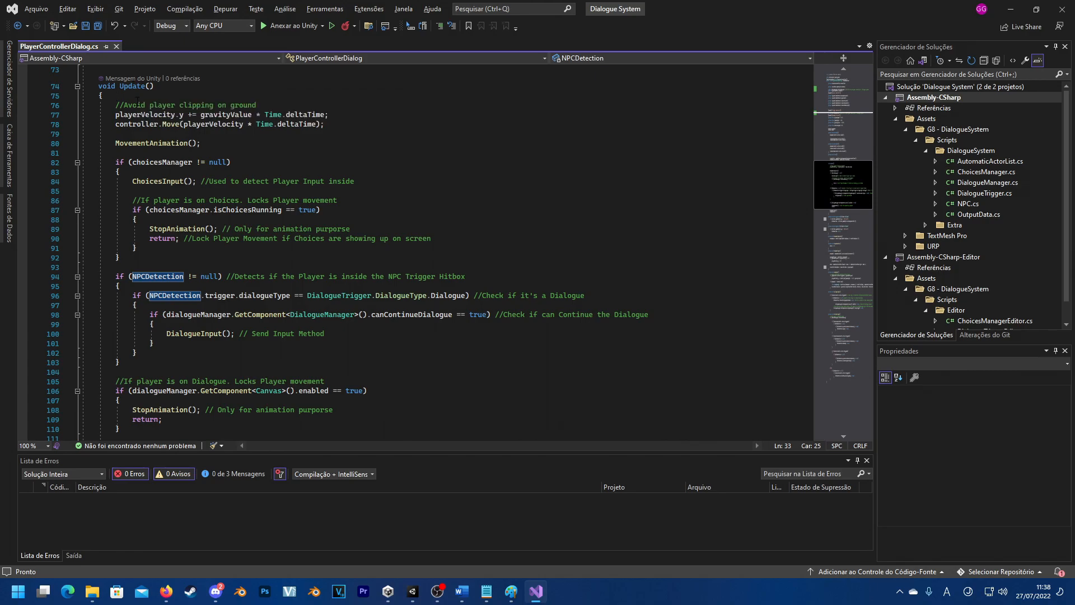
{"action": "left_click", "coordinate": [130, 142]}
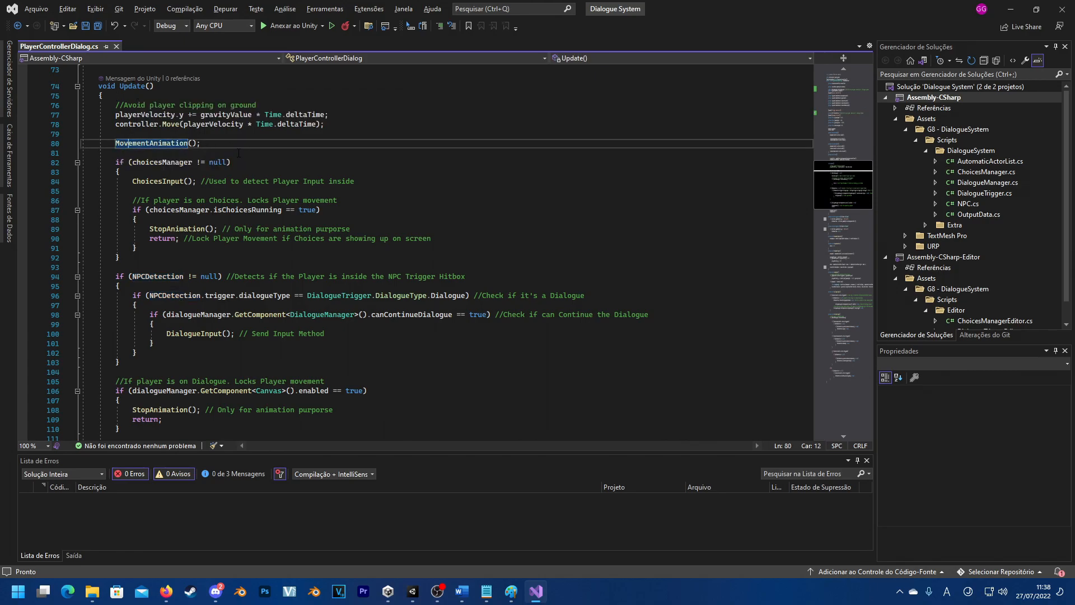
{"action": "left_click", "coordinate": [120, 114]}
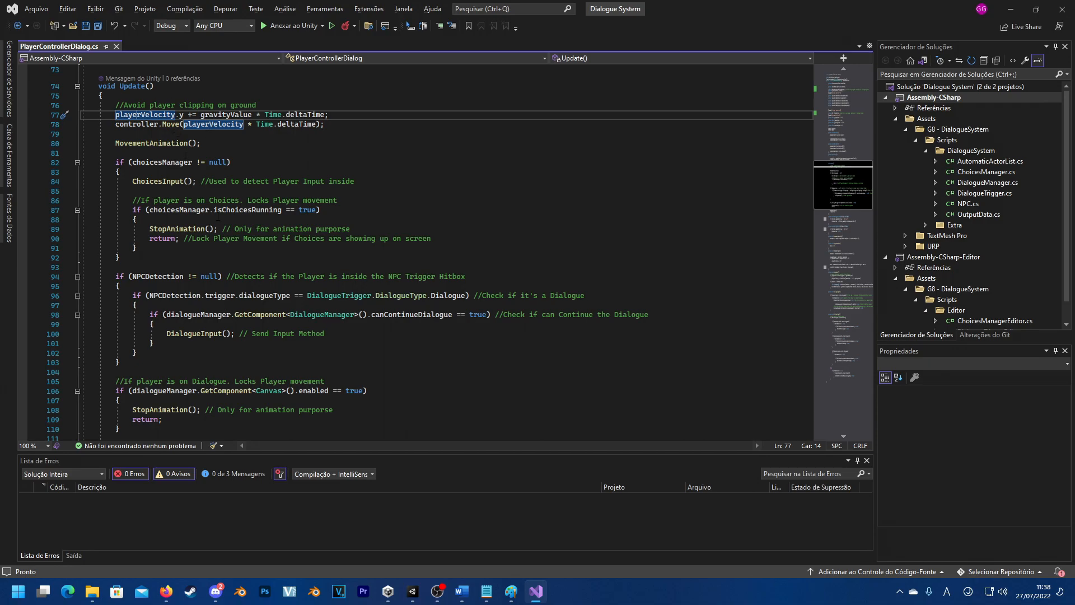
{"action": "scroll", "coordinate": [251, 324], "scroll_direction": "down", "scroll_amount": 2}
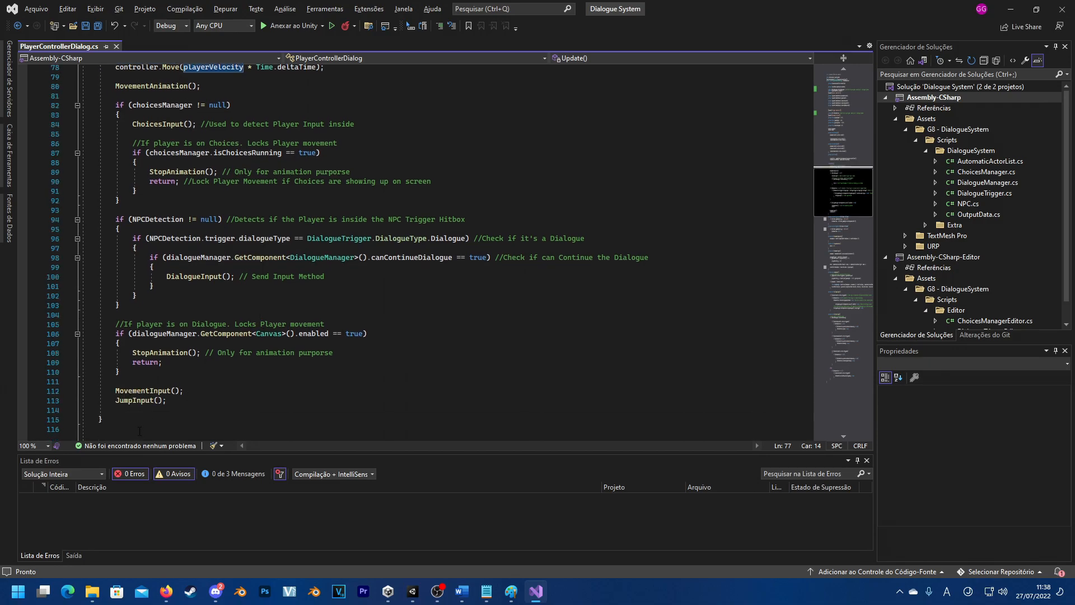
{"action": "left_click", "coordinate": [125, 390]}
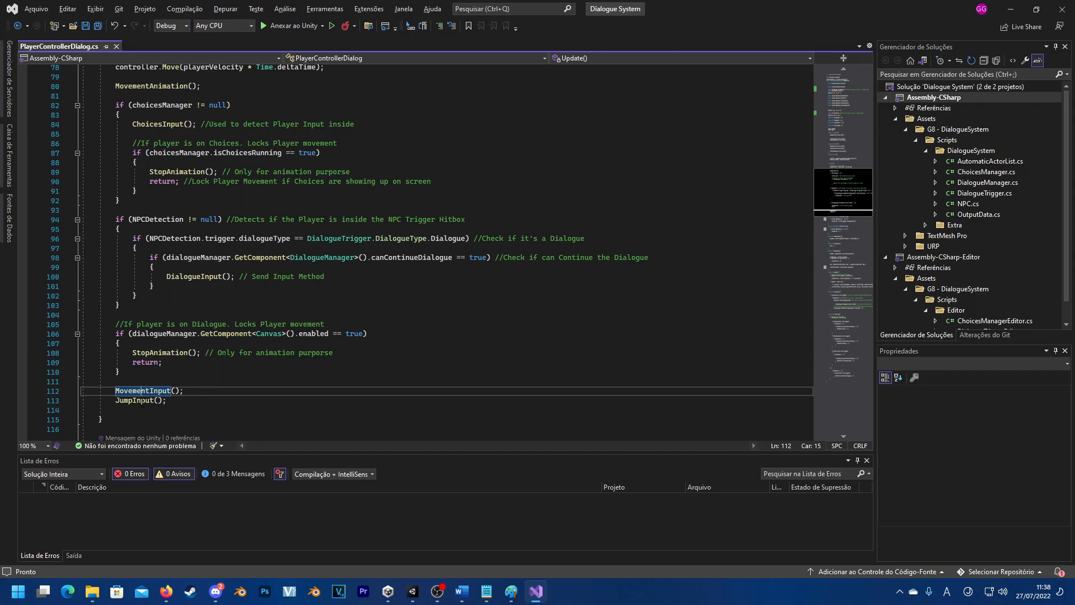
{"action": "key", "text": "Down"}
Examine the if blocks in Update that check choicesManager, NPCDetection and the dialogueManager canvas, starting with the choicesManager condition.
{"action": "scroll", "coordinate": [145, 337], "scroll_direction": "up", "scroll_amount": 1}
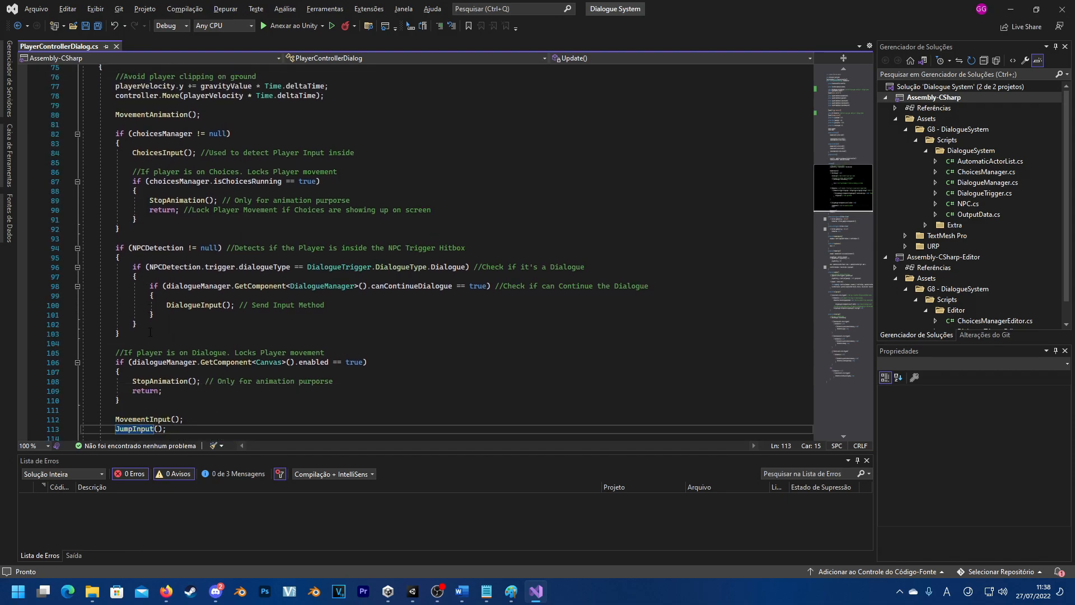
{"action": "scroll", "coordinate": [150, 333], "scroll_direction": "up", "scroll_amount": 1}
{"action": "left_click_drag", "start_coordinate": [114, 162], "coordinate": [146, 429]}
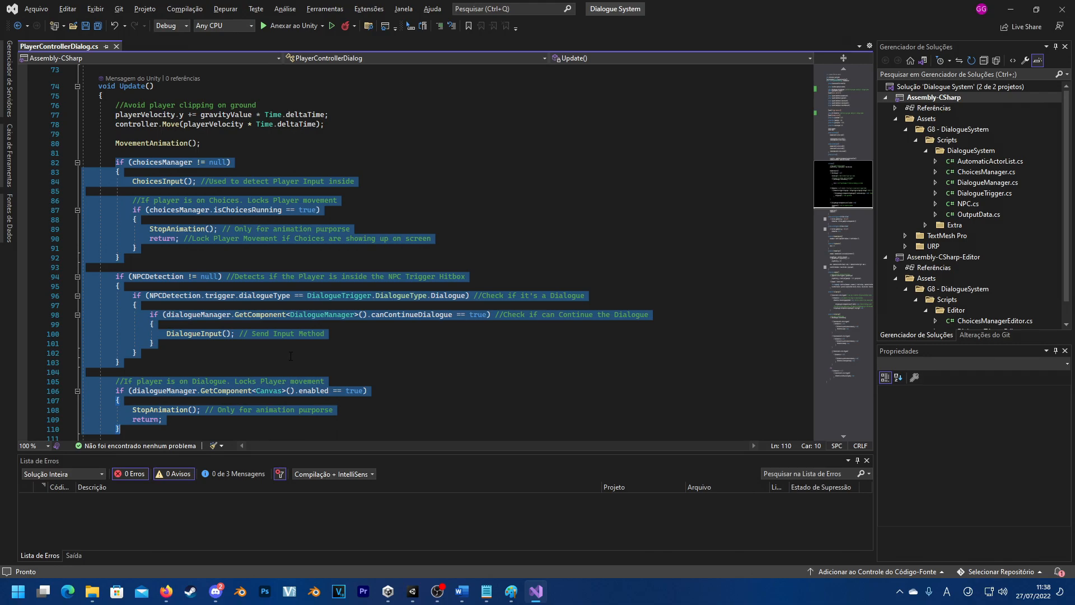
{"action": "scroll", "coordinate": [213, 357], "scroll_direction": "down", "scroll_amount": 1}
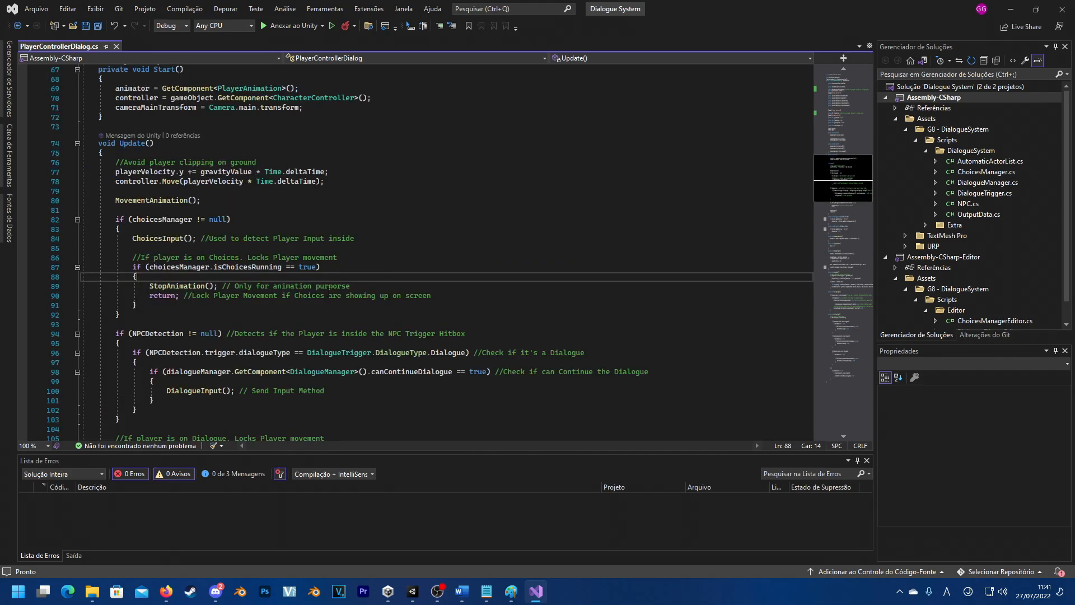
{"action": "left_click", "coordinate": [153, 220]}
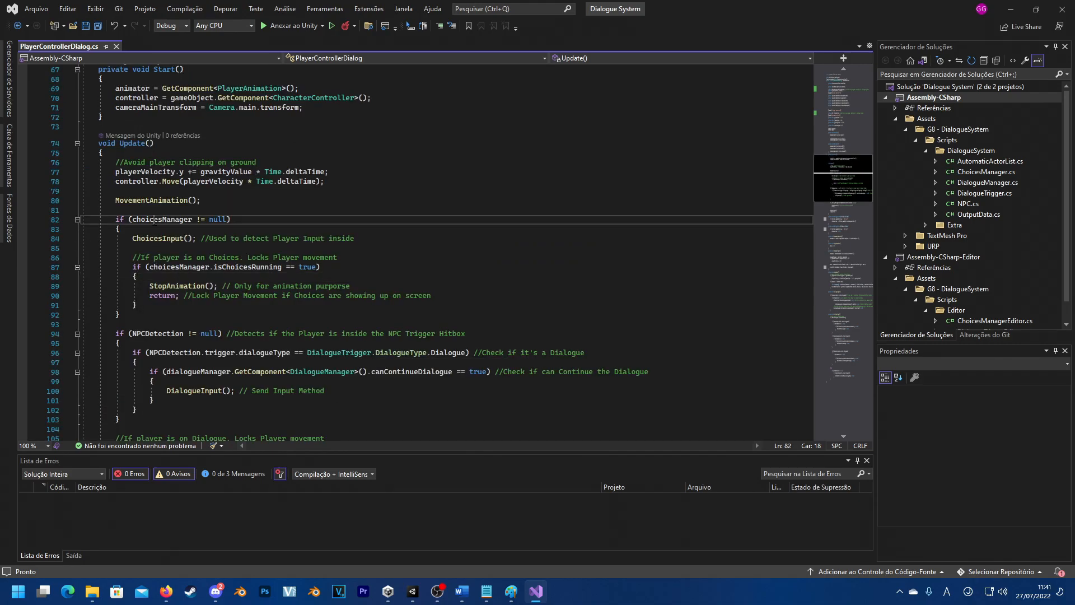
Collapse the choicesManager block in Update and examine the NPCDetection condition and its DialogueType.Dialogue check.
{"action": "left_click", "coordinate": [78, 220]}
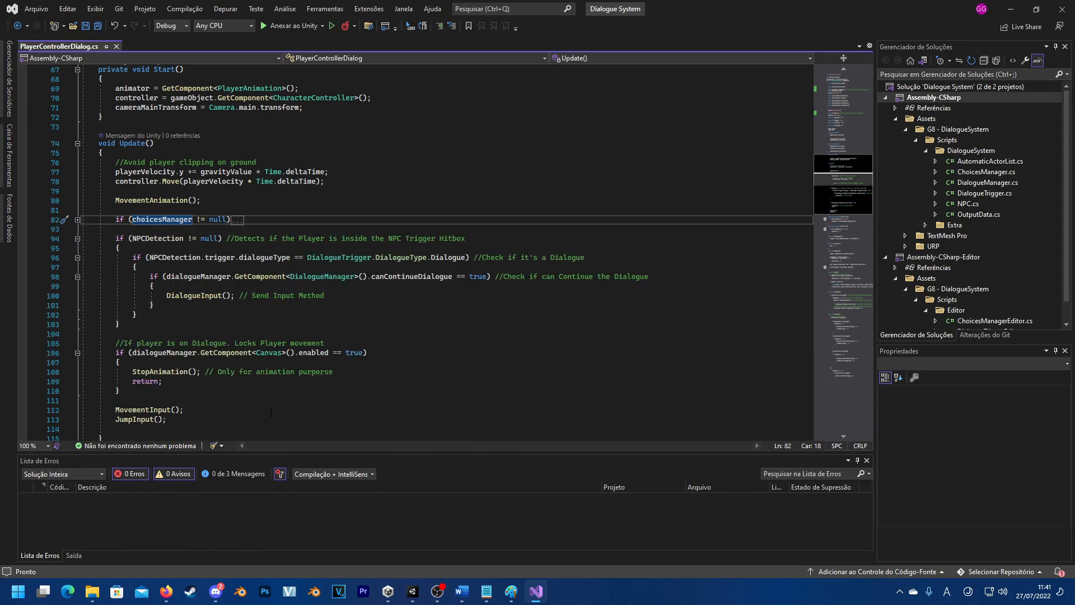
{"action": "left_click_drag", "start_coordinate": [115, 238], "coordinate": [192, 391]}
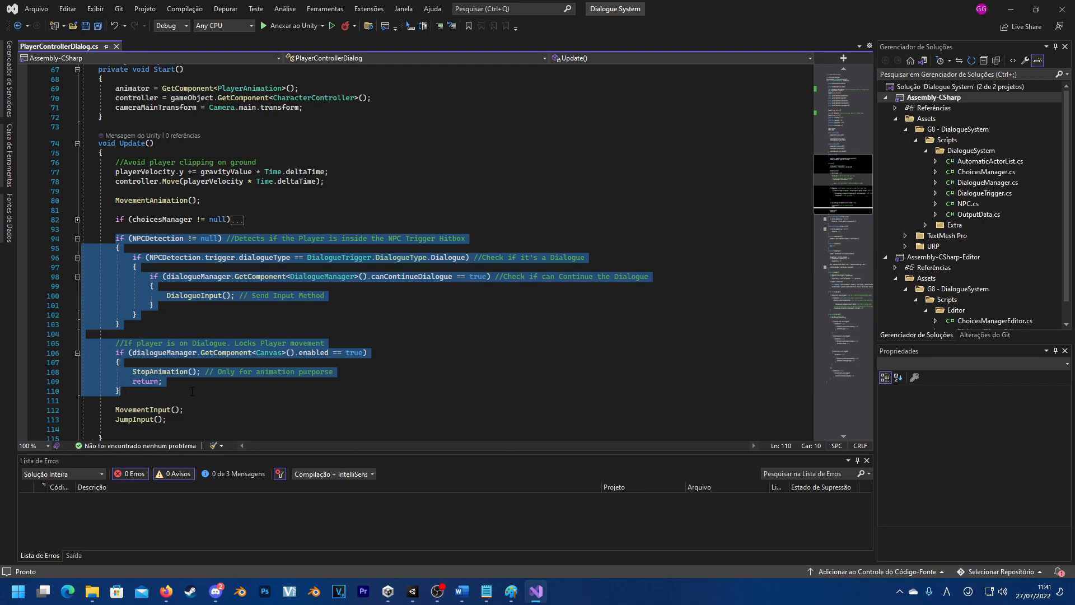
{"action": "left_click", "coordinate": [347, 305]}
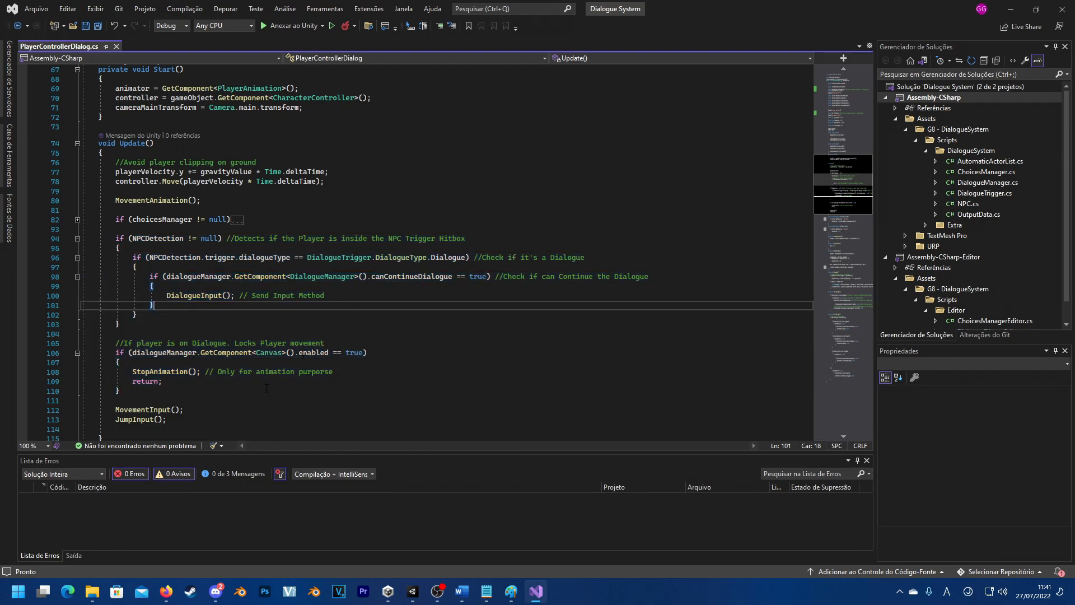
{"action": "left_click", "coordinate": [147, 238]}
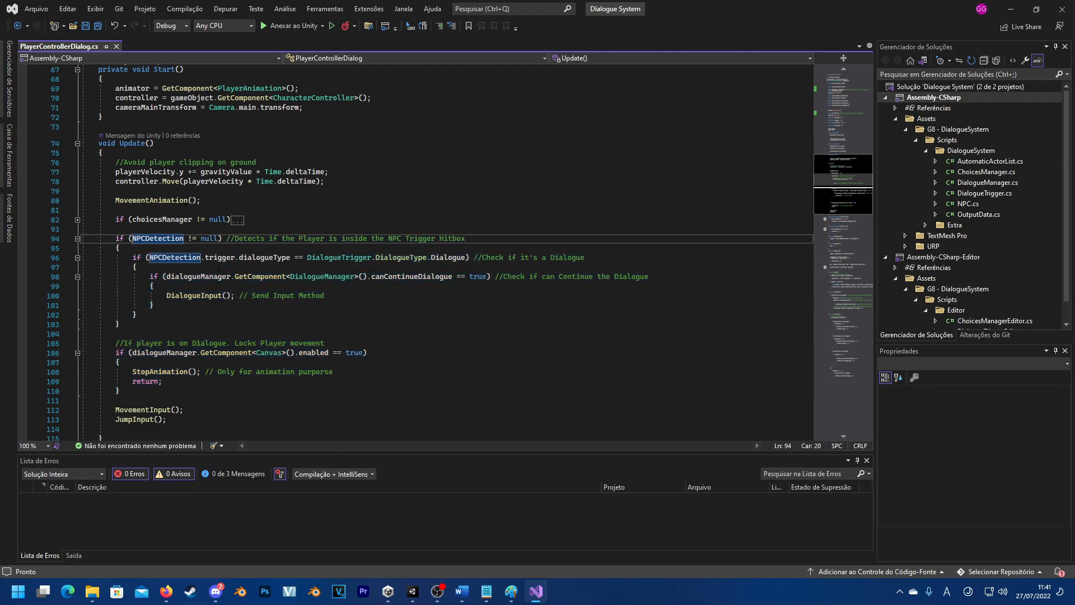
{"action": "left_click", "coordinate": [452, 257]}
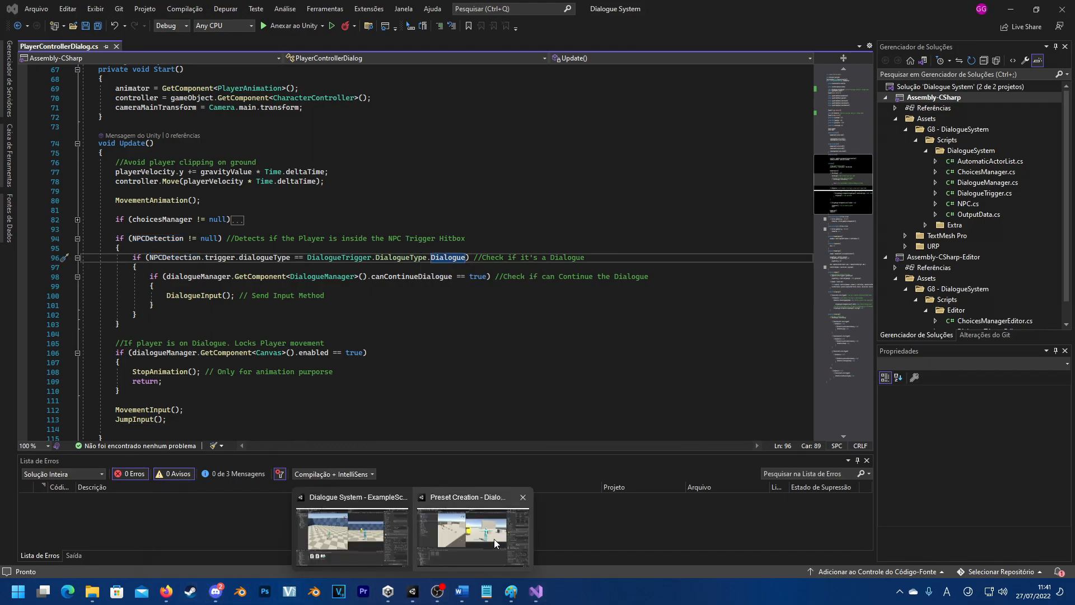
Switch to the ExampleScene project in Unity, examine the Dialogue Type options of the NPC's Trigger, and return to Visual Studio.
{"action": "left_click", "coordinate": [386, 541]}
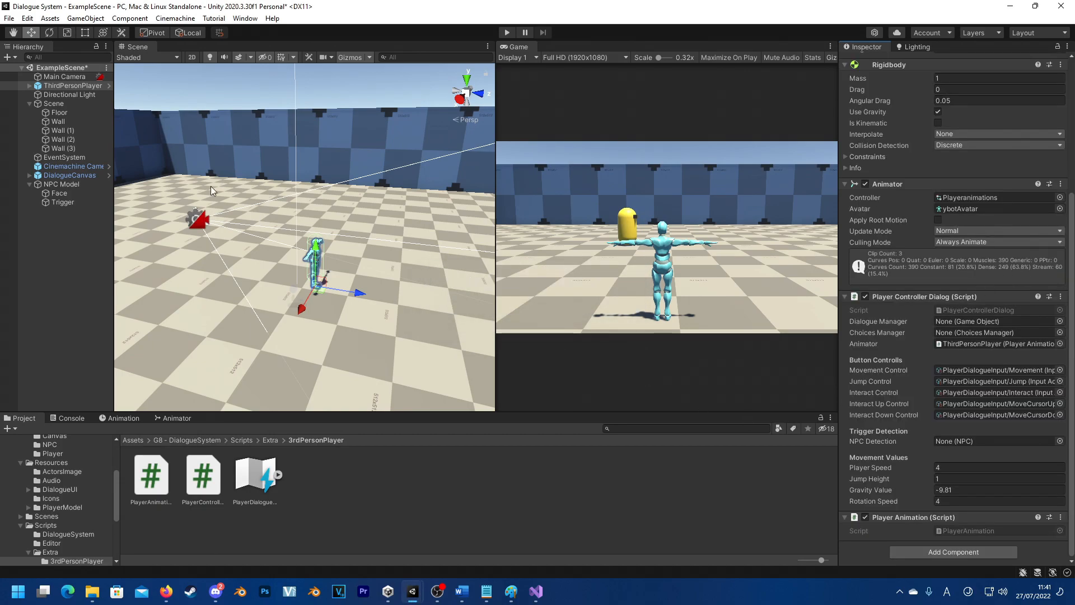
{"action": "left_click", "coordinate": [76, 175]}
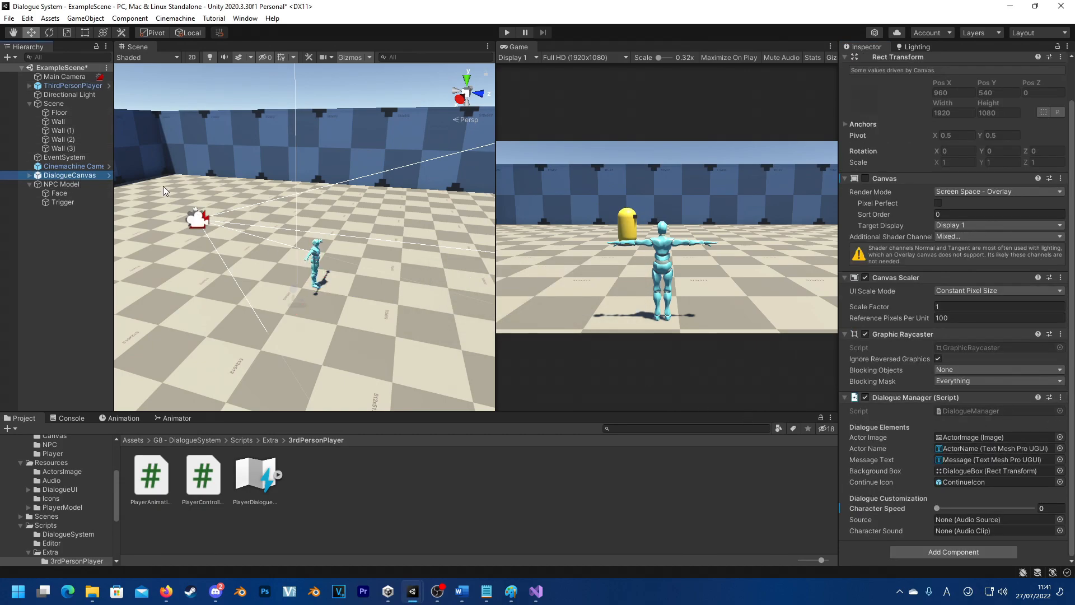
{"action": "left_click", "coordinate": [62, 202]}
{"action": "left_click", "coordinate": [958, 296]}
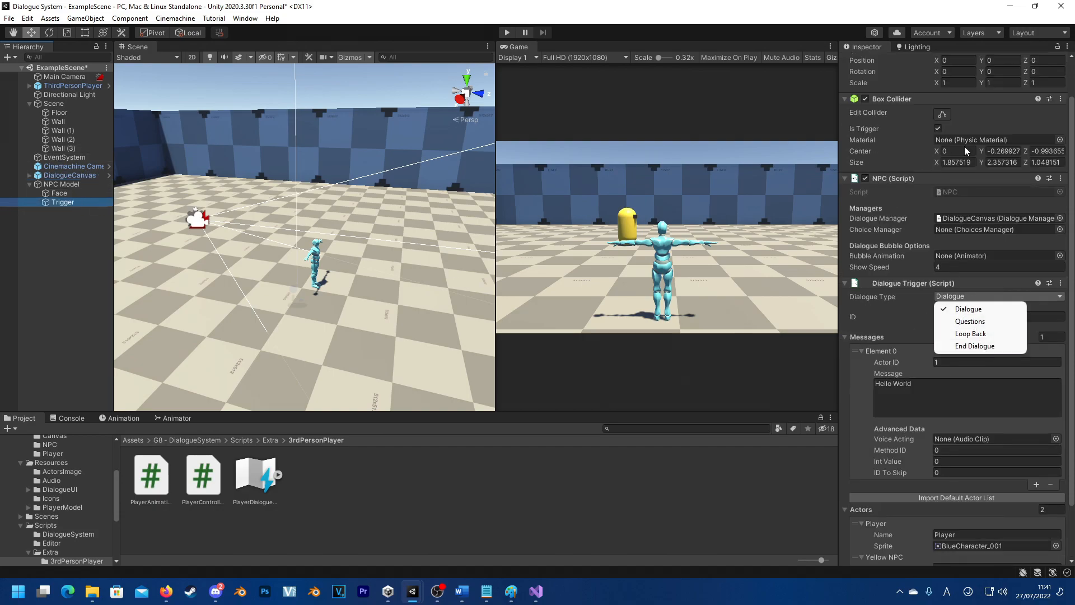
{"action": "key", "text": "alt+Tab"}
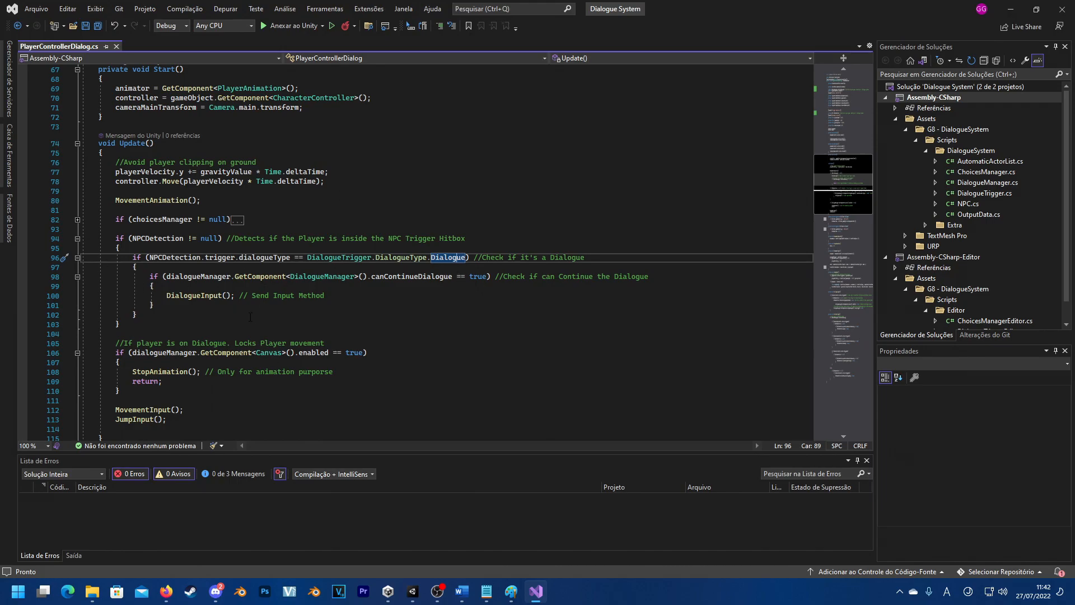
Examine the NPCDetection block and the dialogueManager Canvas check that stops the animation and locks player movement in Update.
{"action": "left_click_drag", "start_coordinate": [131, 323], "coordinate": [116, 238]}
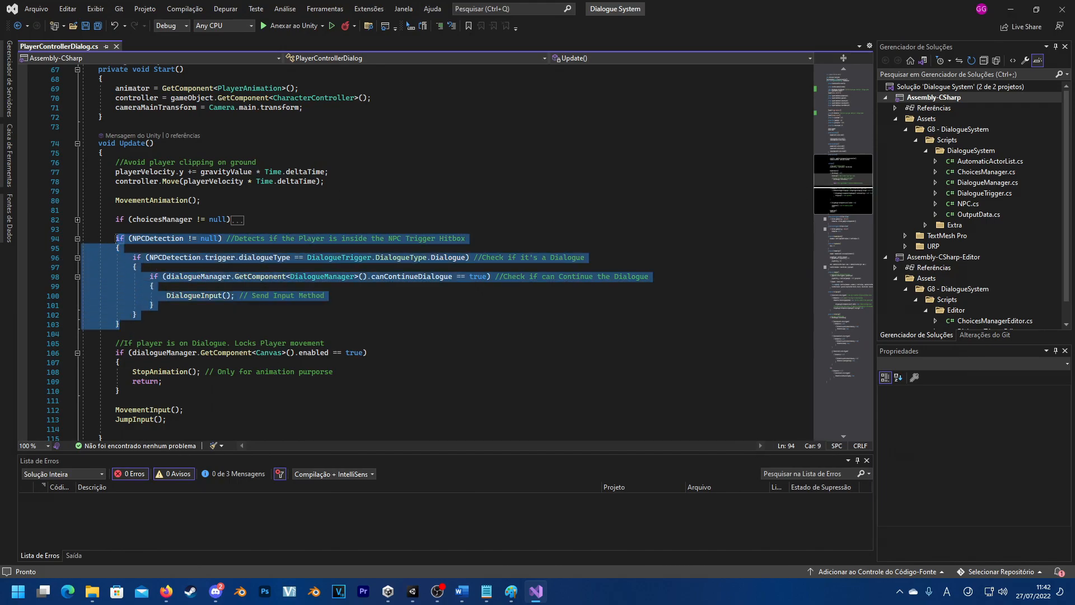
{"action": "left_click_drag", "start_coordinate": [164, 391], "coordinate": [116, 353]}
{"action": "left_click", "coordinate": [269, 343]}
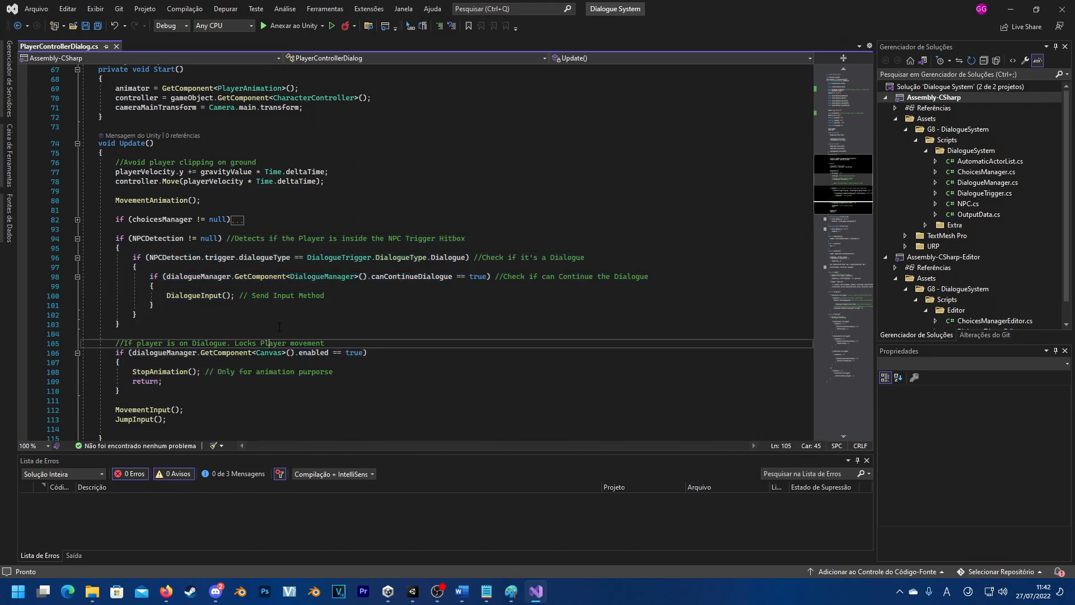
{"action": "left_click_drag", "start_coordinate": [120, 390], "coordinate": [116, 346]}
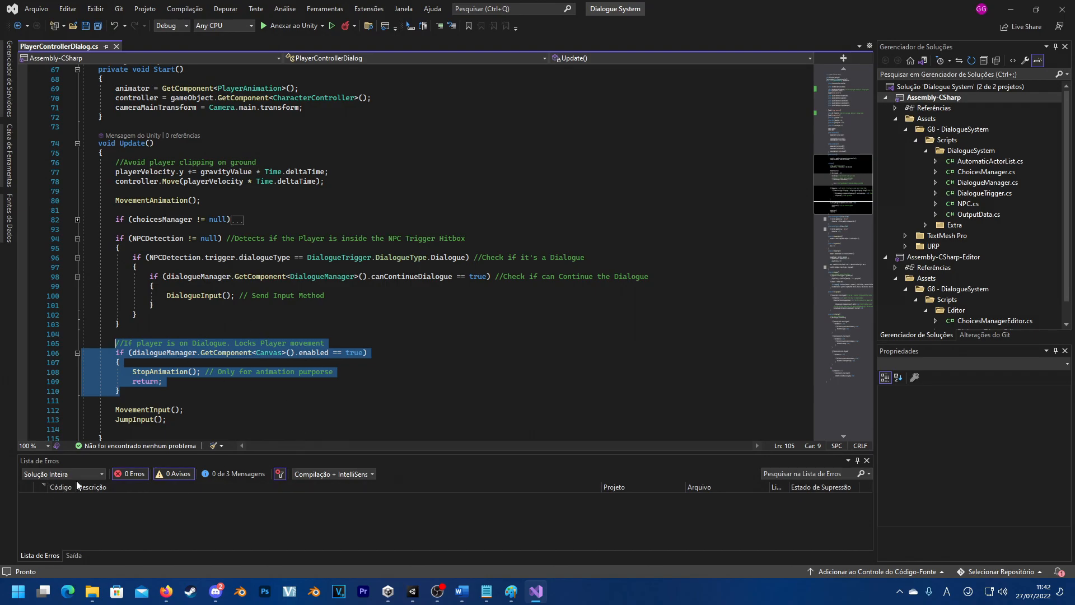
{"action": "scroll", "coordinate": [427, 418], "scroll_direction": "down", "scroll_amount": 6}
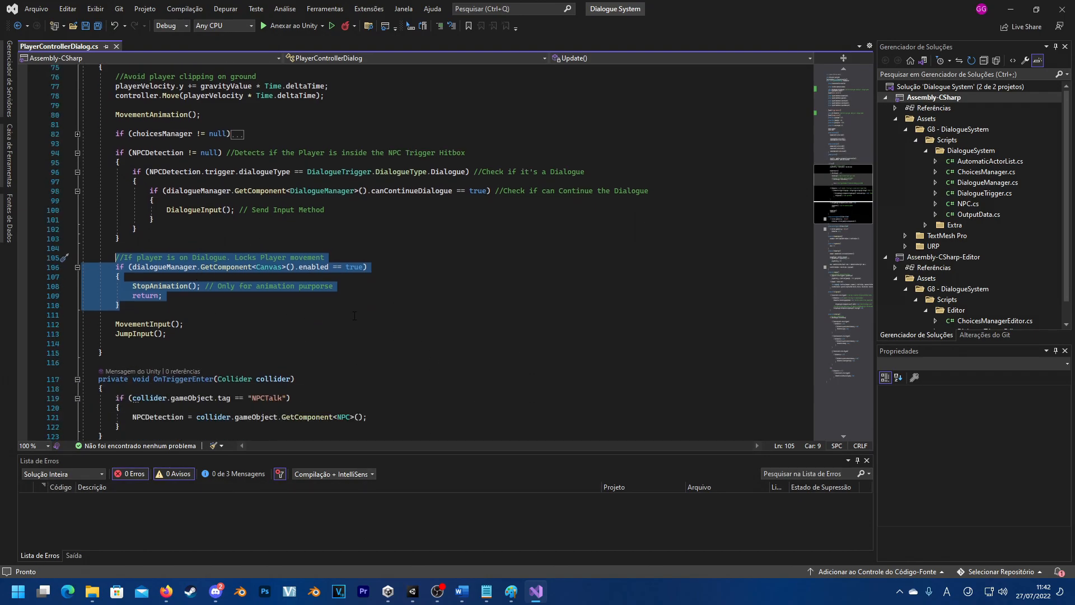
{"action": "scroll", "coordinate": [279, 358], "scroll_direction": "up", "scroll_amount": 4}
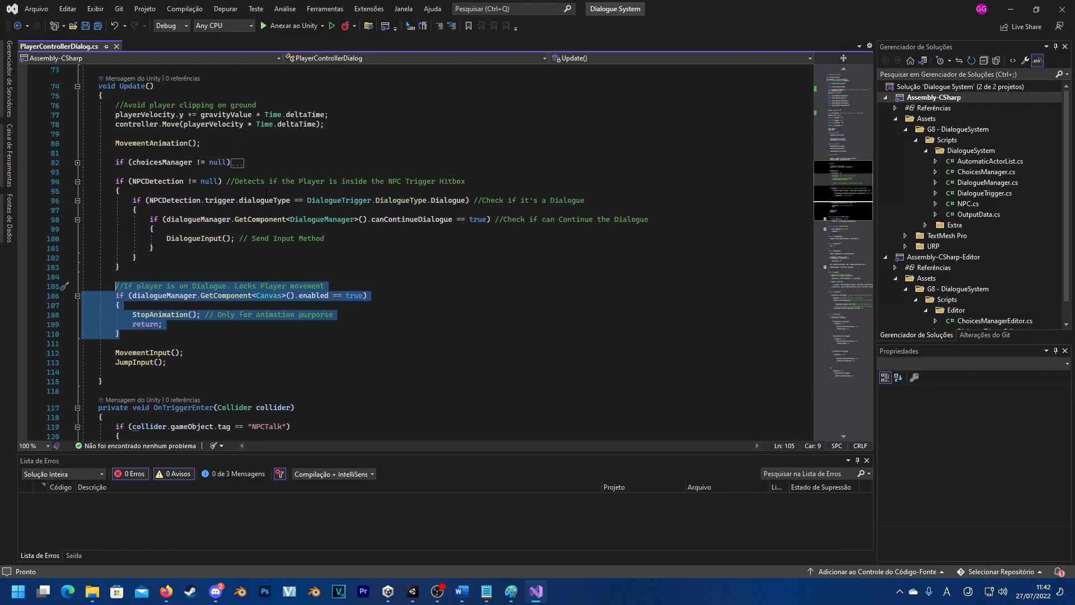
{"action": "left_click", "coordinate": [546, 289]}
{"action": "left_click_drag", "start_coordinate": [208, 315], "coordinate": [334, 315]}
{"action": "left_click", "coordinate": [336, 315]}
{"action": "scroll", "coordinate": [280, 319], "scroll_direction": "up", "scroll_amount": 3}
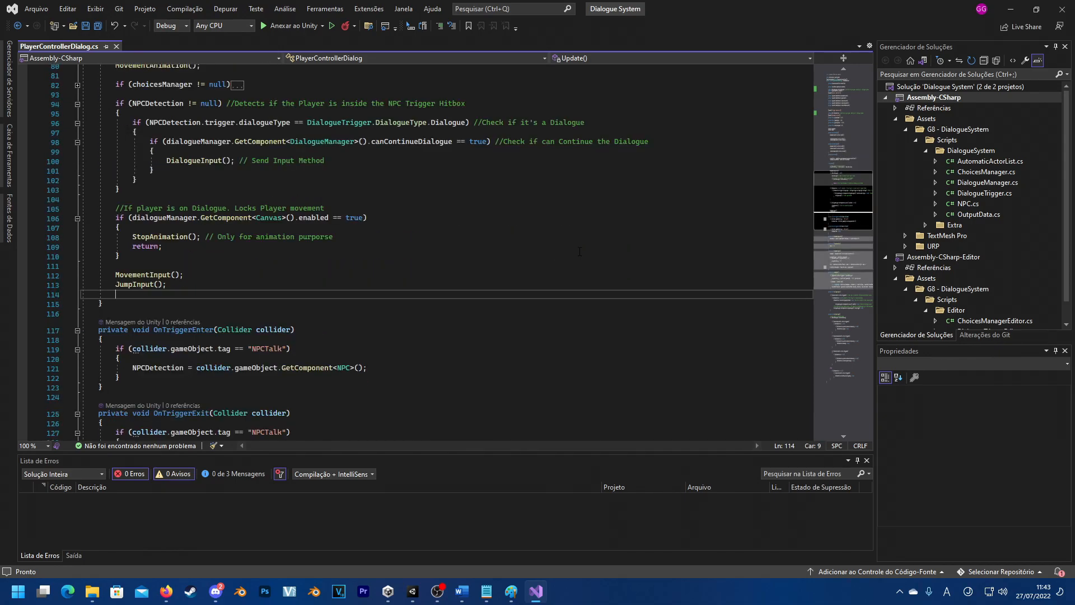
Examine the OnTriggerEnter and OnTriggerExit methods, including the NPCTalk tag check and the NPCDetection assignments.
{"action": "scroll", "coordinate": [561, 286], "scroll_direction": "down", "scroll_amount": 2}
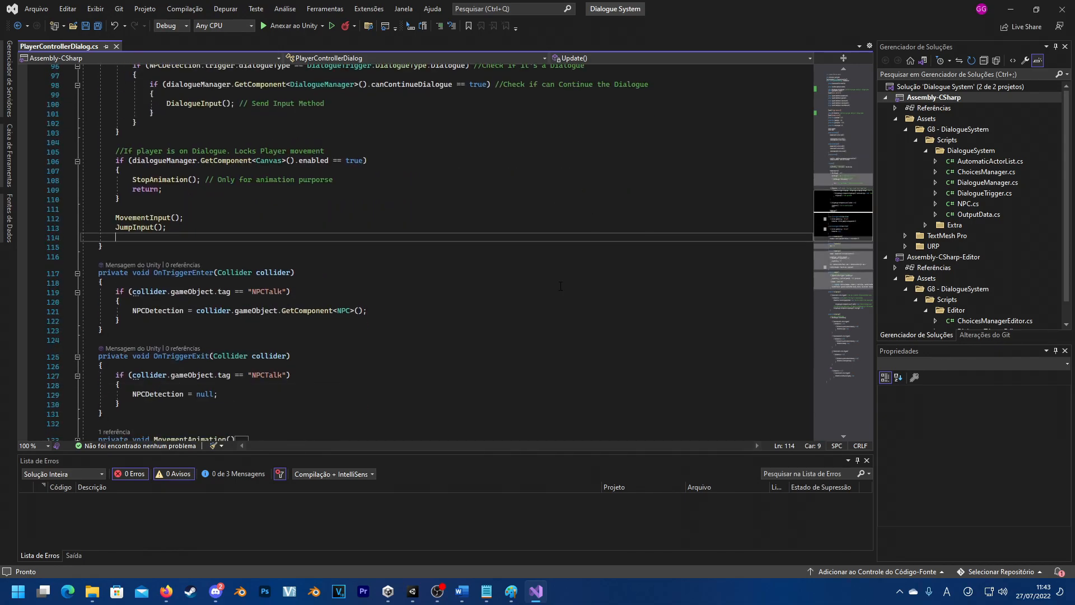
{"action": "left_click", "coordinate": [186, 272]}
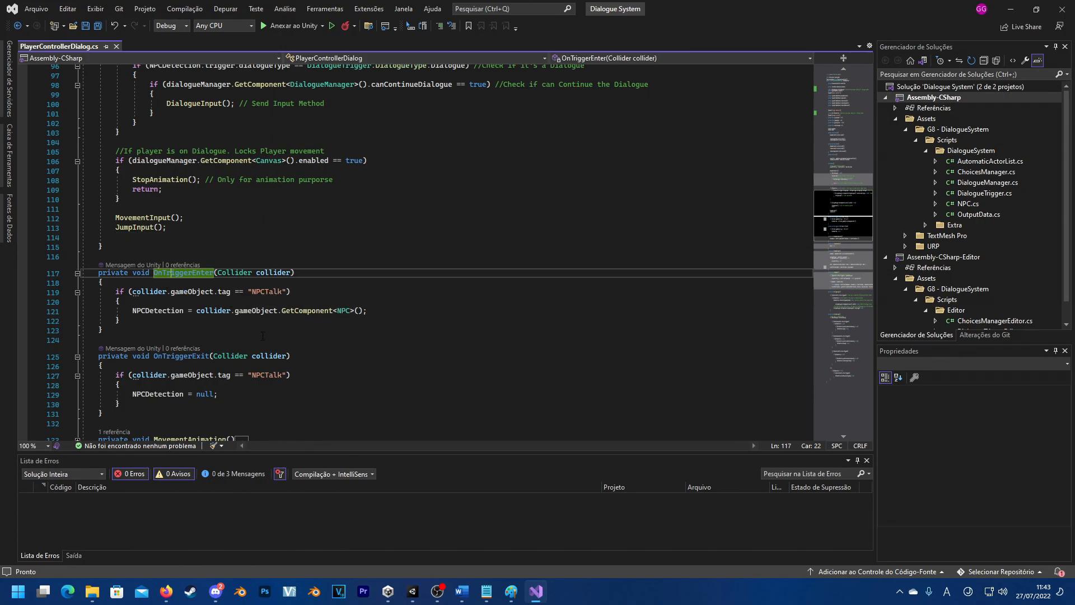
{"action": "left_click", "coordinate": [176, 356]}
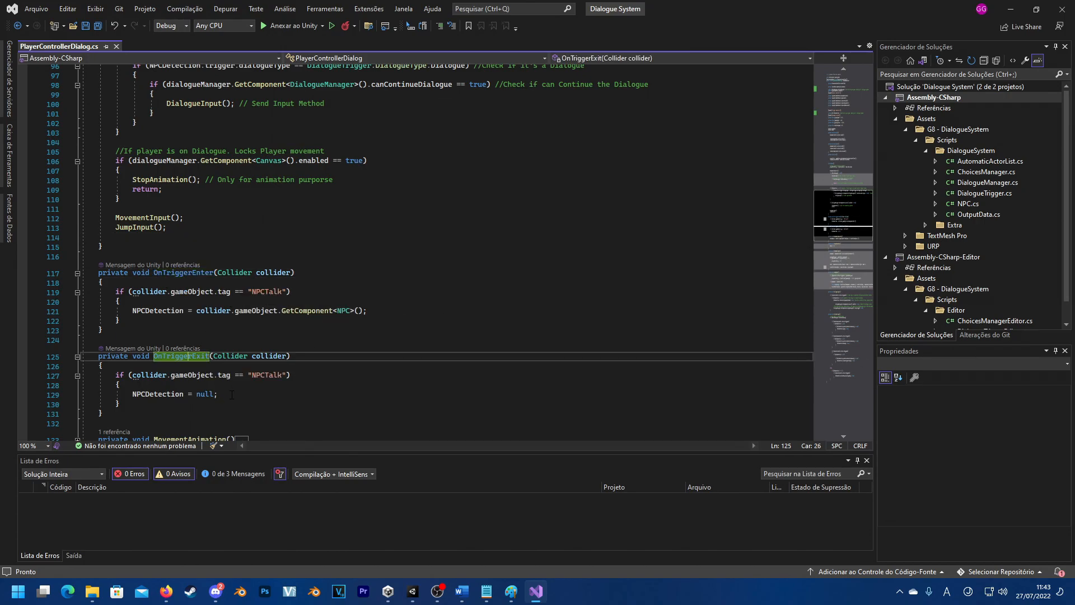
{"action": "left_click", "coordinate": [125, 405]}
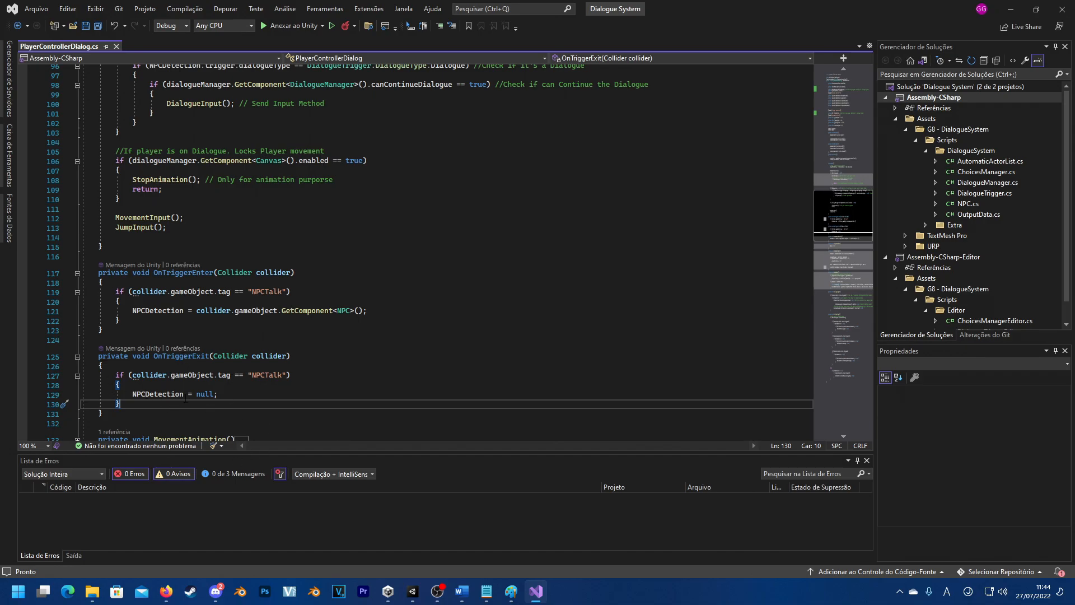
{"action": "left_click", "coordinate": [153, 394]}
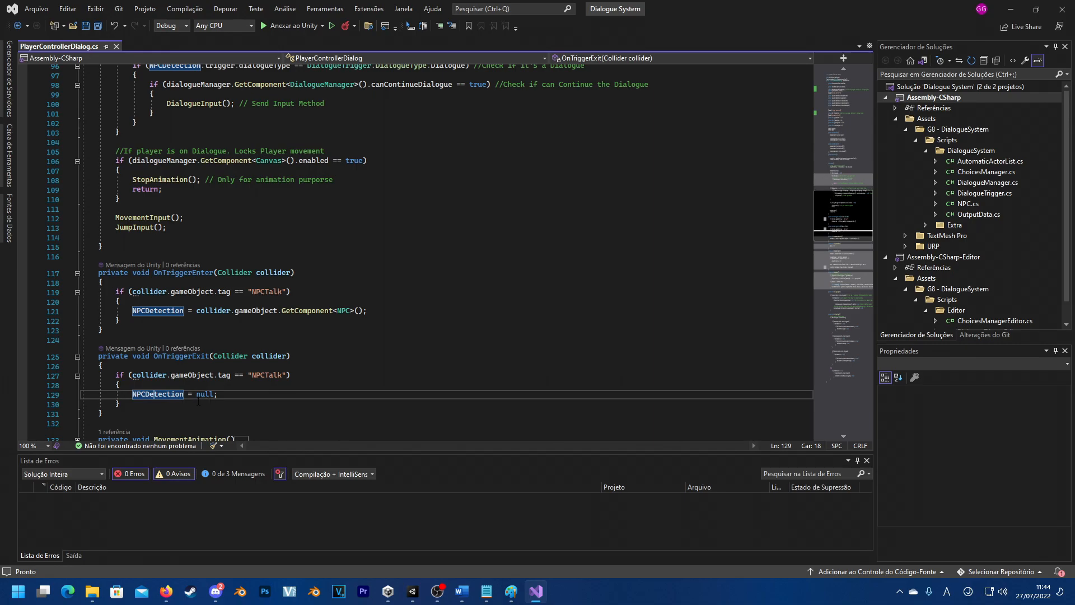
{"action": "scroll", "coordinate": [198, 401], "scroll_direction": "up", "scroll_amount": 3}
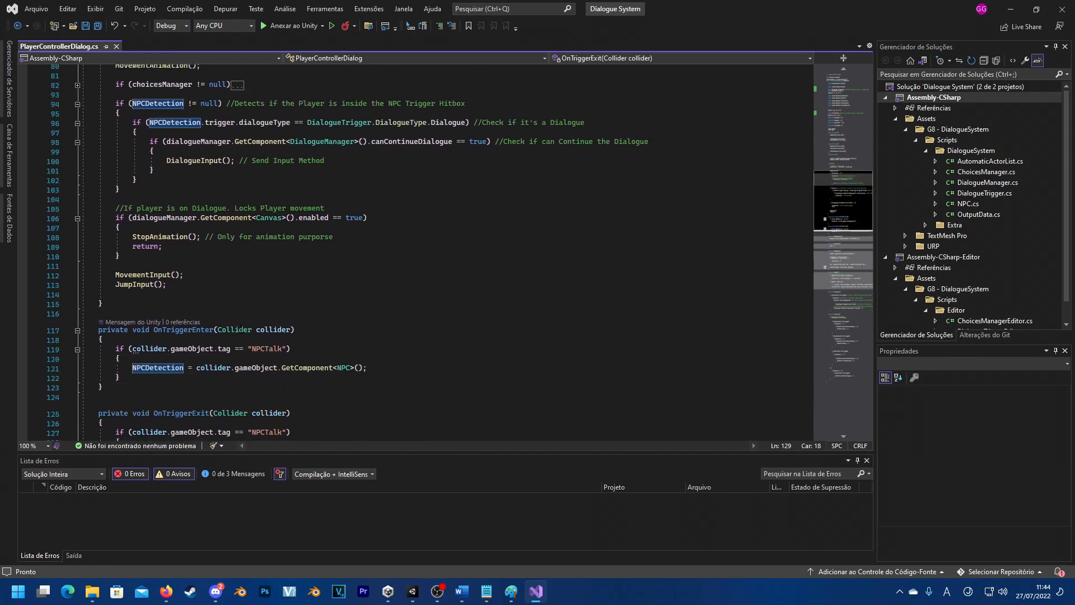
{"action": "scroll", "coordinate": [293, 368], "scroll_direction": "down", "scroll_amount": 3}
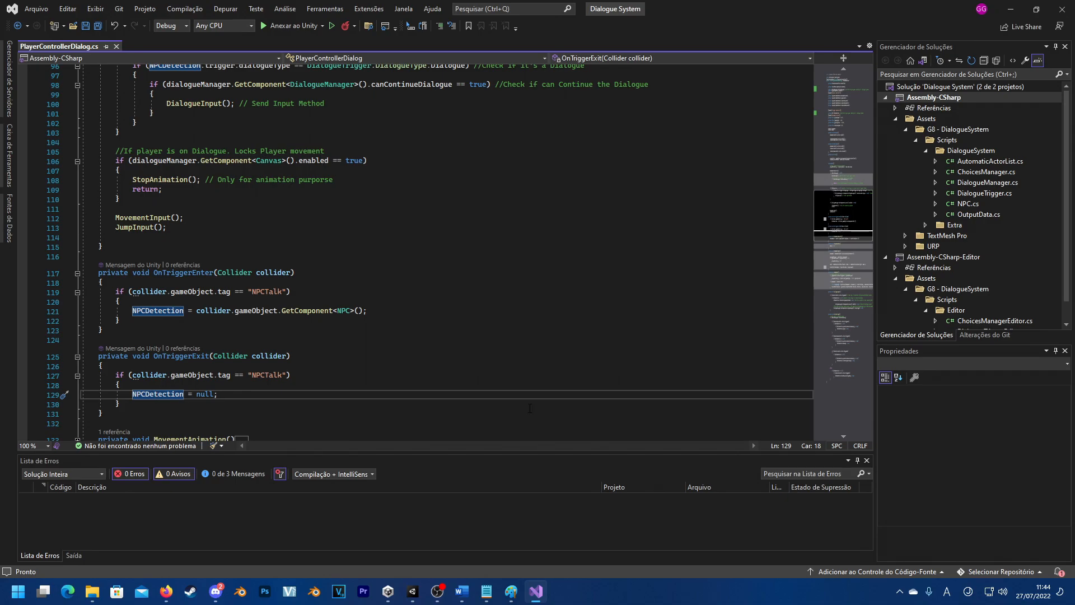
Locate the DialogueInput method in PlayerControllerDialog.cs, look over its code, and collapse the ChoicesInput method below it.
{"action": "scroll", "coordinate": [378, 334], "scroll_direction": "up", "scroll_amount": 6}
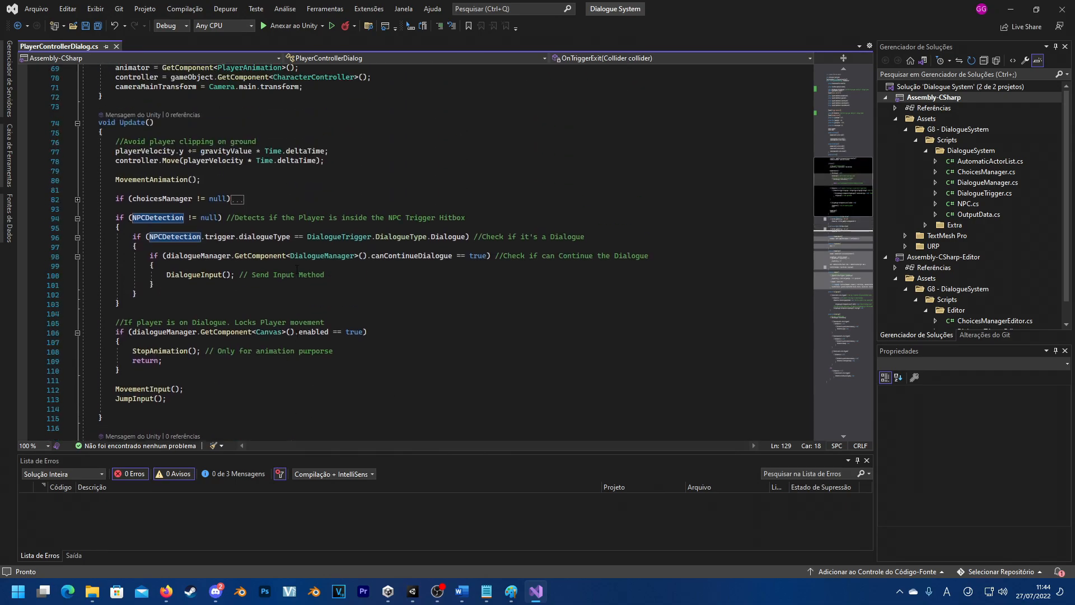
{"action": "scroll", "coordinate": [296, 270], "scroll_direction": "down", "scroll_amount": 15}
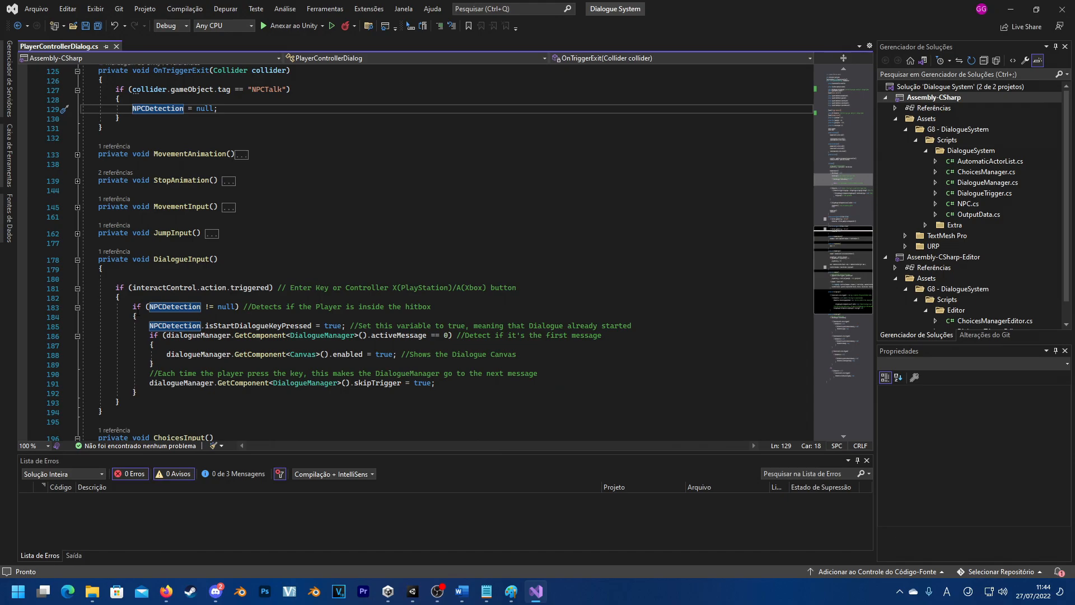
{"action": "scroll", "coordinate": [157, 288], "scroll_direction": "down", "scroll_amount": 2}
{"action": "left_click_drag", "start_coordinate": [99, 202], "coordinate": [271, 342]}
{"action": "scroll", "coordinate": [150, 246], "scroll_direction": "up", "scroll_amount": 4}
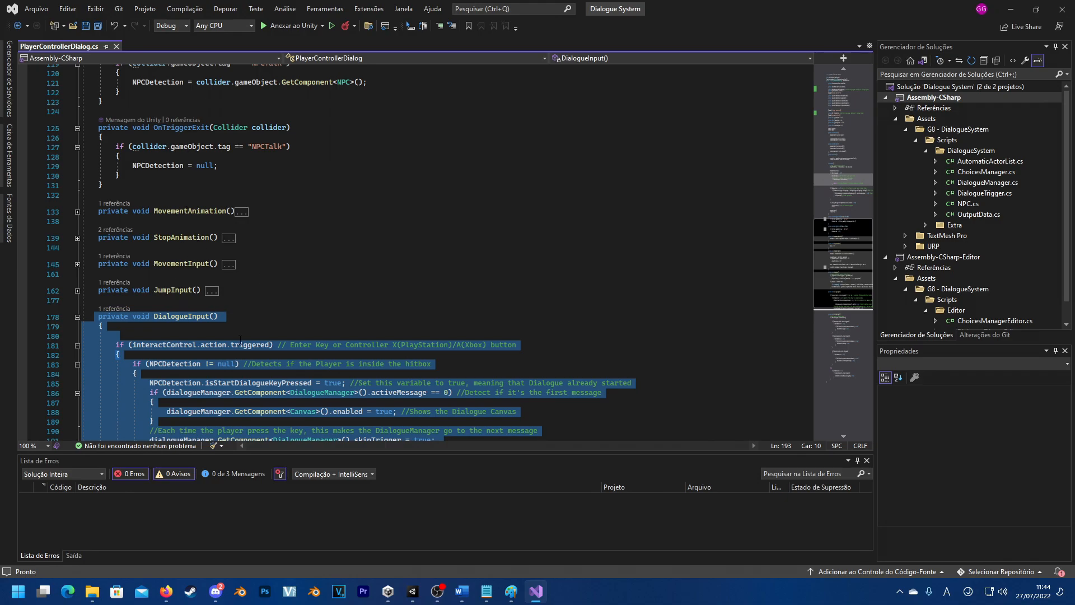
{"action": "scroll", "coordinate": [227, 328], "scroll_direction": "down", "scroll_amount": 5}
{"action": "left_click", "coordinate": [157, 318]}
{"action": "left_click", "coordinate": [166, 352]}
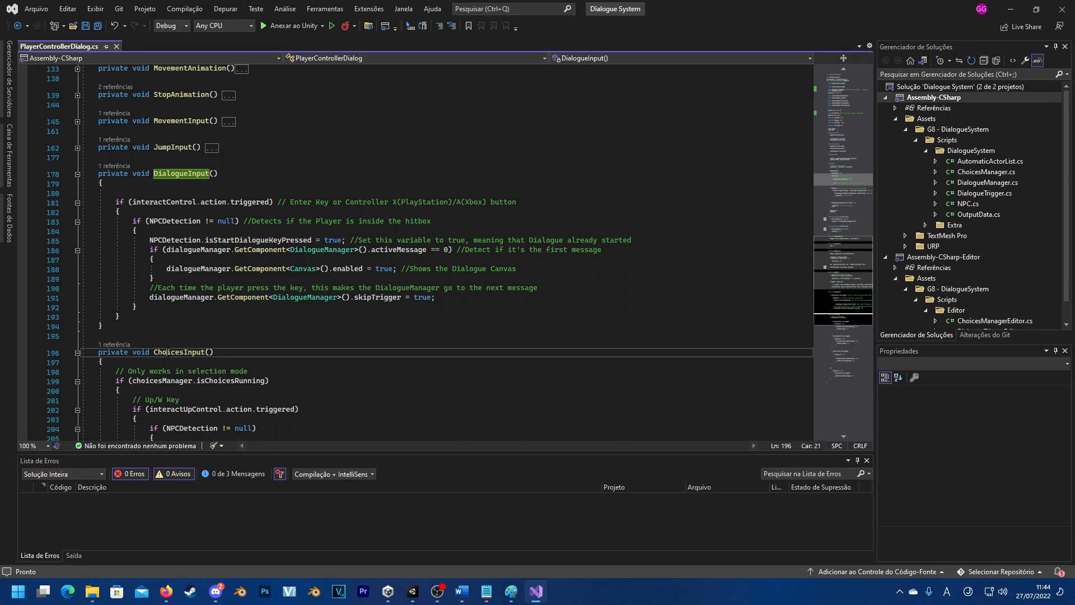
{"action": "left_click", "coordinate": [77, 353]}
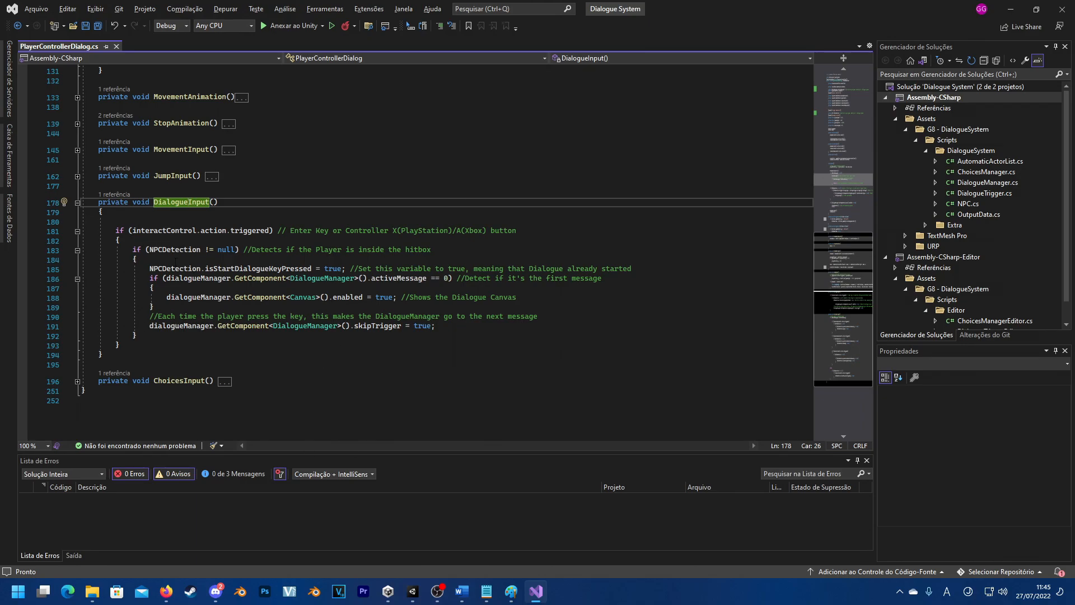
Examine the interactControl.action.triggered condition in DialogueInput and its comment on the Enter key and controller buttons.
{"action": "left_click", "coordinate": [132, 230]}
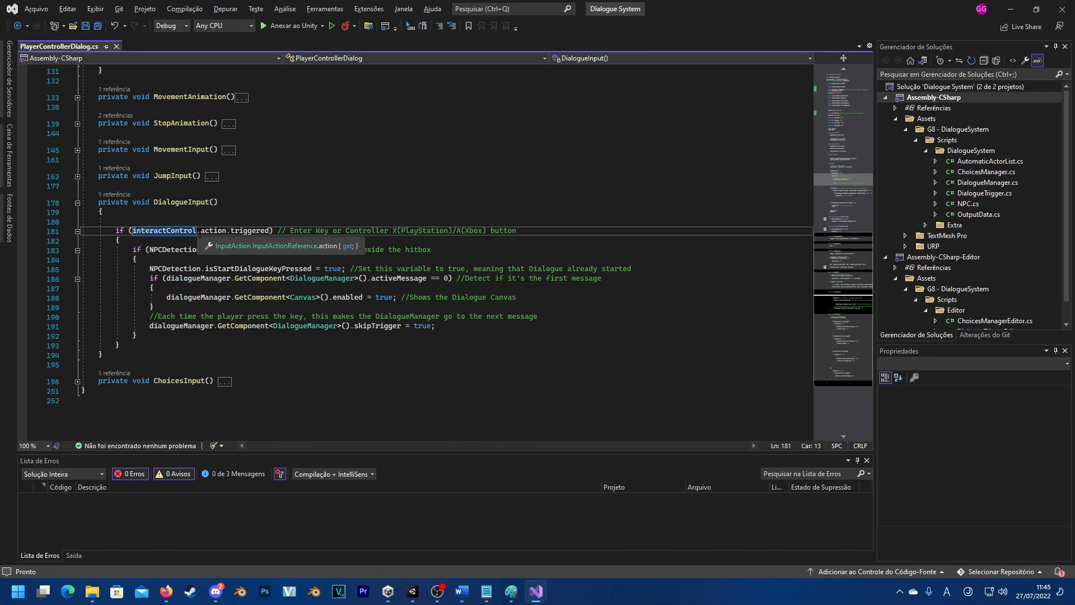
{"action": "left_click", "coordinate": [271, 230]}
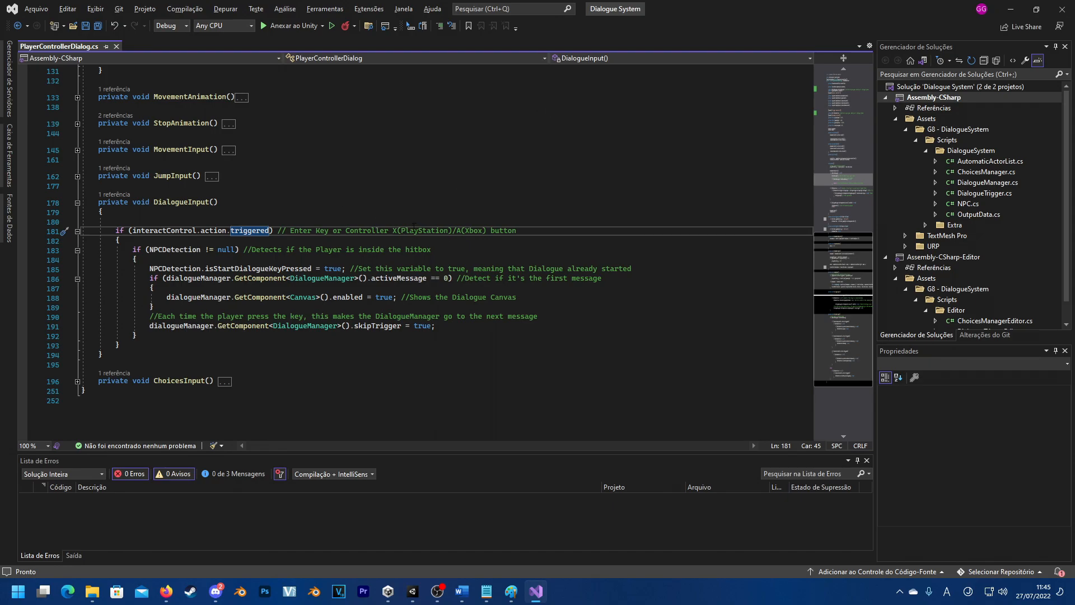
{"action": "left_click_drag", "start_coordinate": [391, 230], "coordinate": [518, 231]}
{"action": "key", "text": "Down"}
{"action": "key", "text": "Down"}
{"action": "key", "text": "Down"}
{"action": "key", "text": "Down"}
{"action": "key", "text": "Down"}
{"action": "key", "text": "Down"}
{"action": "key", "text": "Down"}
{"action": "key", "text": "Down"}
{"action": "key", "text": "Down"}
{"action": "key", "text": "Down"}
{"action": "key", "text": "Down"}
{"action": "key", "text": "Down"}
{"action": "key", "text": "Down"}
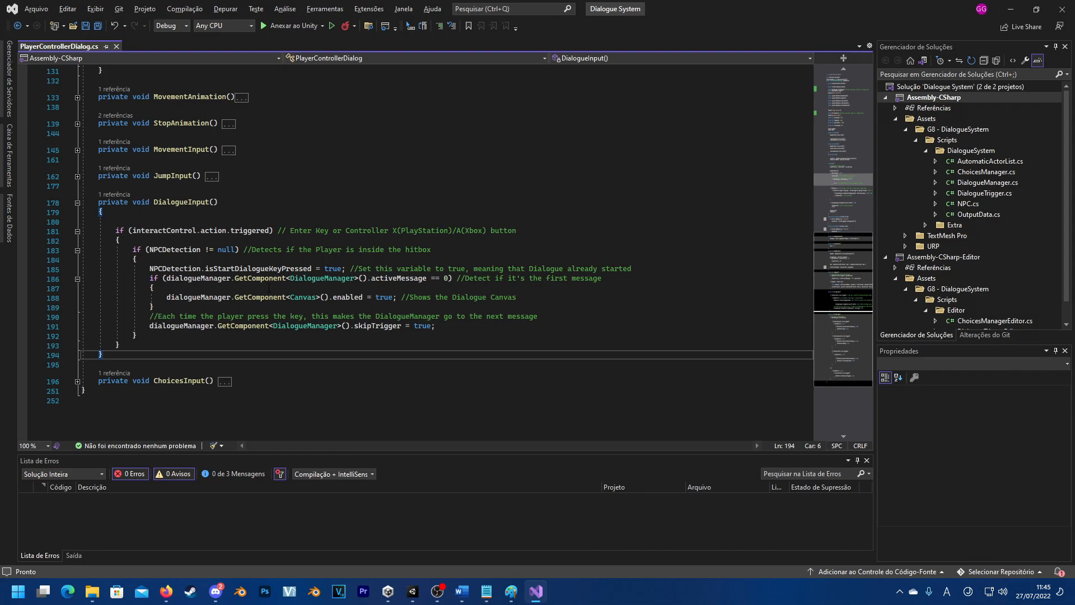
Examine the skipTrigger line that advances the dialogue and review the whole DialogueInput method.
{"action": "scroll", "coordinate": [306, 271], "scroll_direction": "up", "scroll_amount": 1}
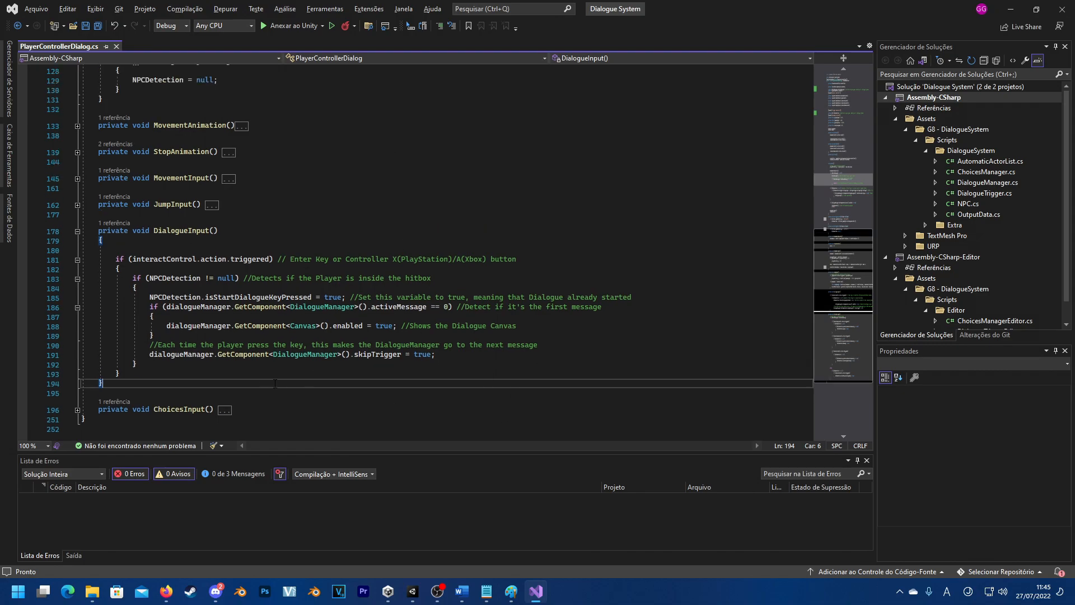
{"action": "left_click", "coordinate": [442, 355]}
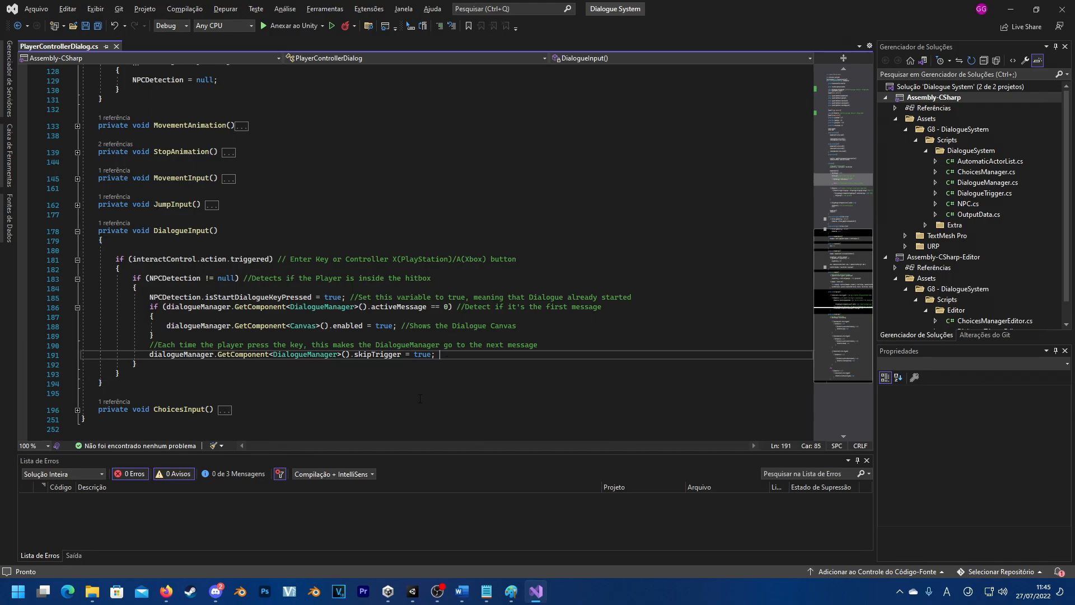
{"action": "left_click", "coordinate": [107, 383]}
{"action": "left_click", "coordinate": [106, 374]}
{"action": "left_click_drag", "start_coordinate": [105, 383], "coordinate": [99, 230]}
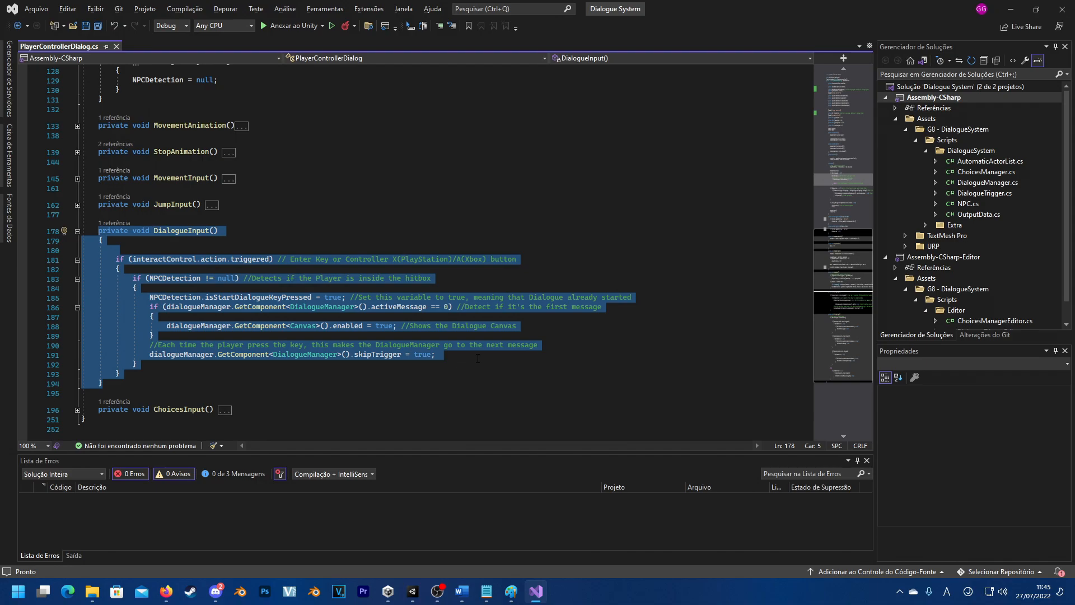
{"action": "left_click", "coordinate": [477, 358]}
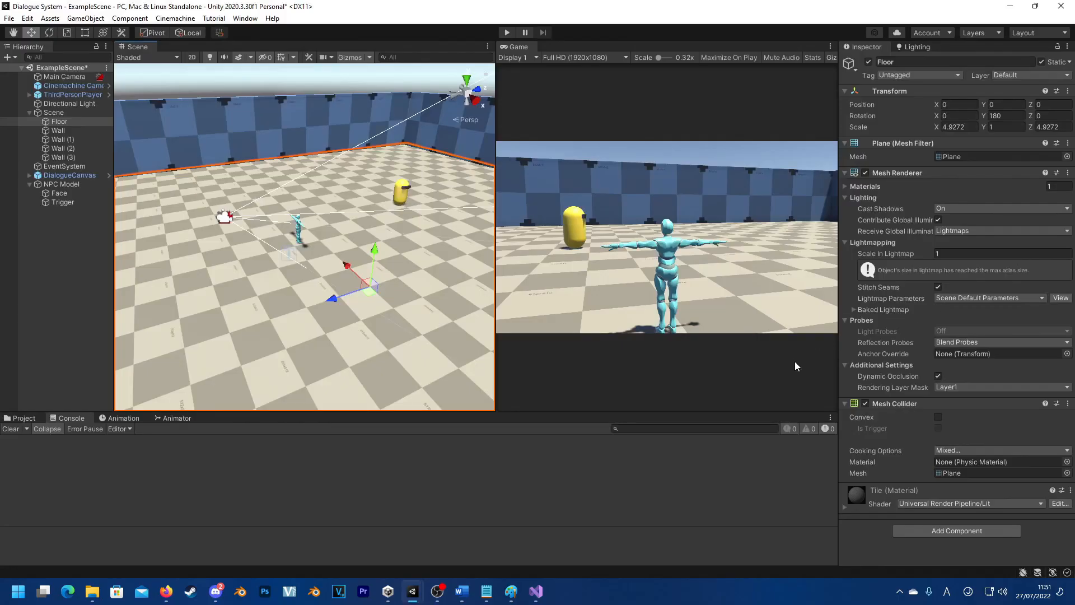
Assign DialogueCanvas as the Dialogue Manager in ThirdPersonPlayer's Player Controller Dialog script and change the tag of ThirdPersonPlayer.
{"action": "left_click", "coordinate": [77, 94]}
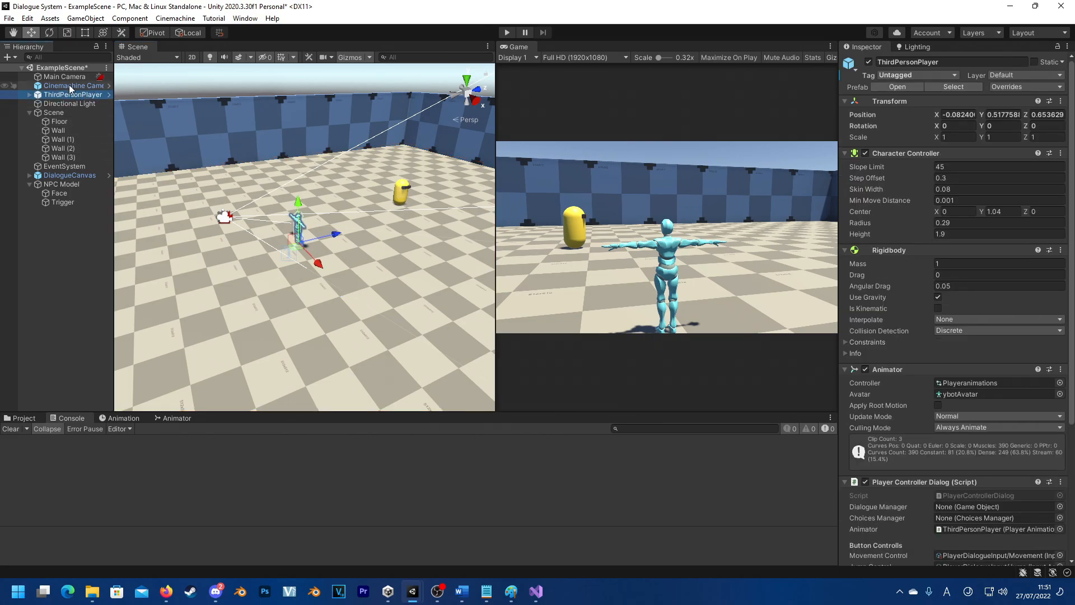
{"action": "scroll", "coordinate": [946, 471], "scroll_direction": "down", "scroll_amount": 5}
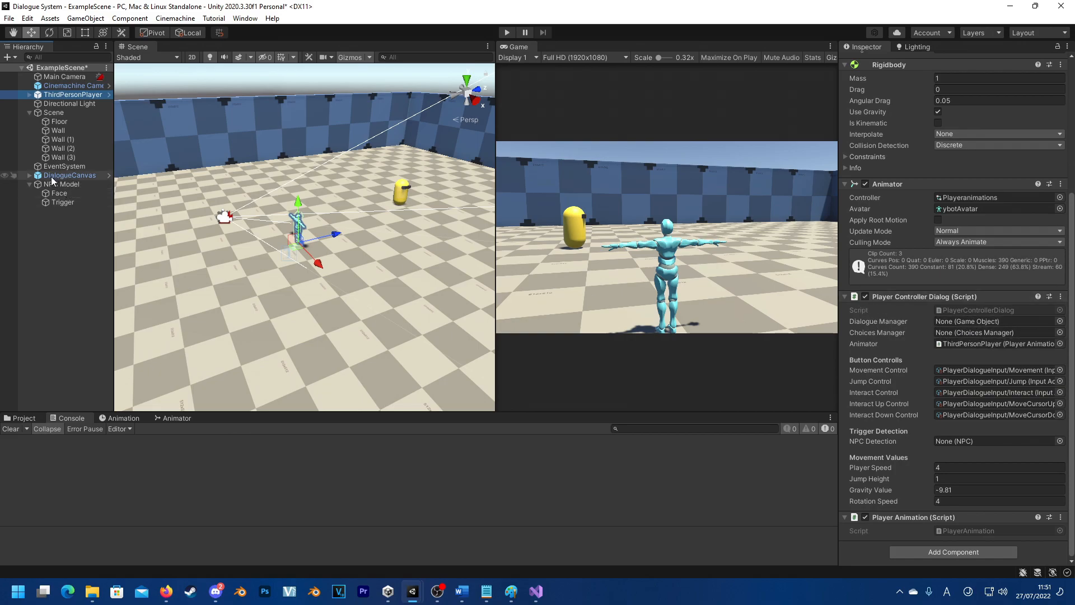
{"action": "left_click_drag", "start_coordinate": [56, 176], "coordinate": [968, 325]}
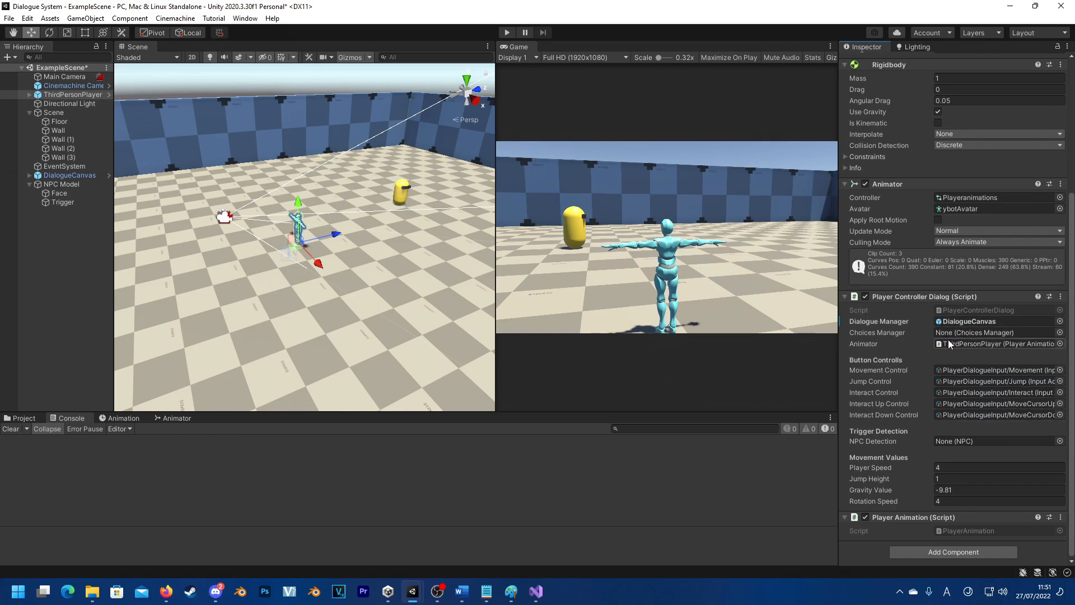
{"action": "scroll", "coordinate": [962, 372], "scroll_direction": "up", "scroll_amount": 3}
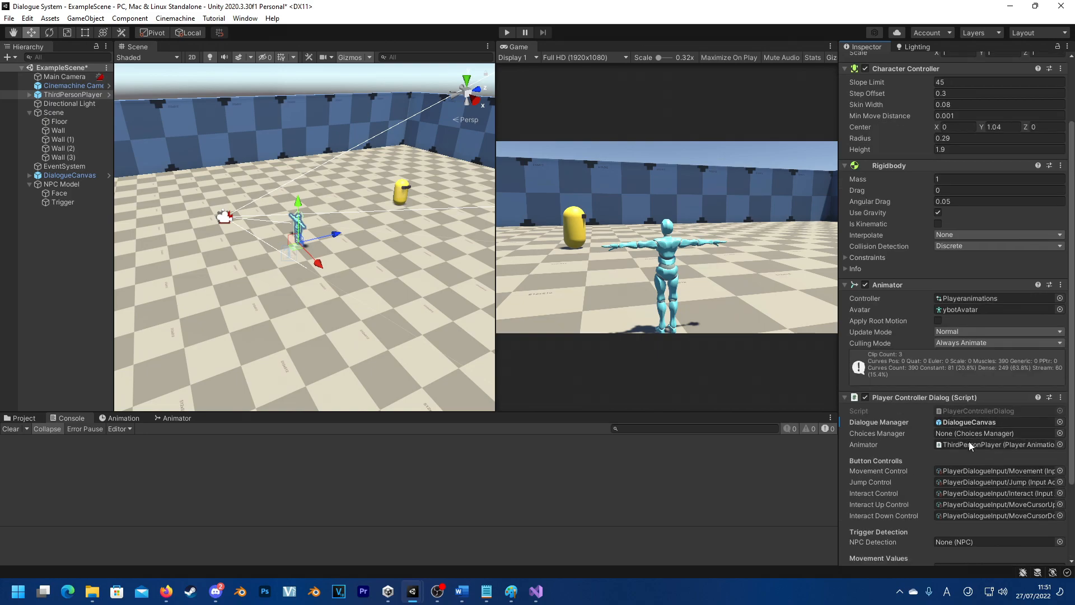
{"action": "scroll", "coordinate": [974, 433], "scroll_direction": "up", "scroll_amount": 3}
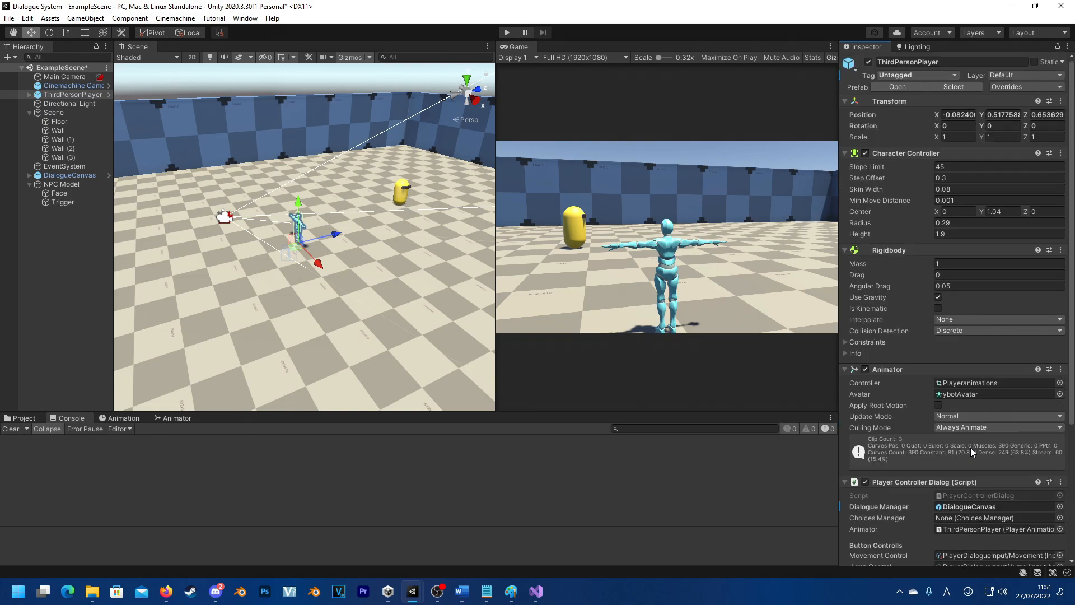
{"action": "left_click", "coordinate": [886, 75]}
{"action": "left_click", "coordinate": [913, 149]}
Set the Cinemachine Camera's Follow target to ThirdPersonPlayer and its Look At target to the player's LookAt child object.
{"action": "left_click", "coordinate": [79, 87]}
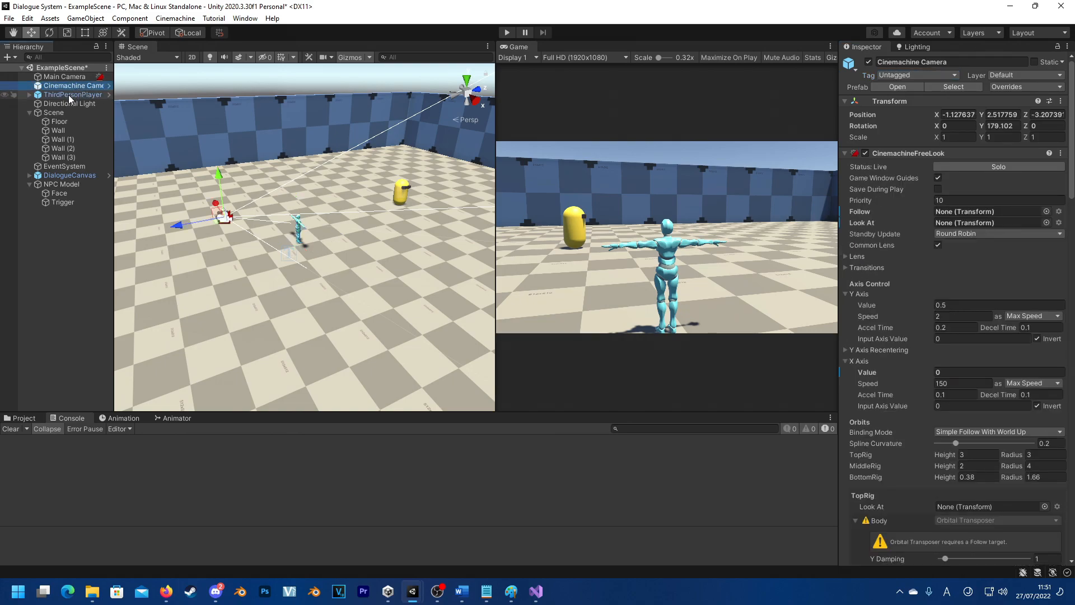
{"action": "left_click_drag", "start_coordinate": [66, 95], "coordinate": [985, 216]}
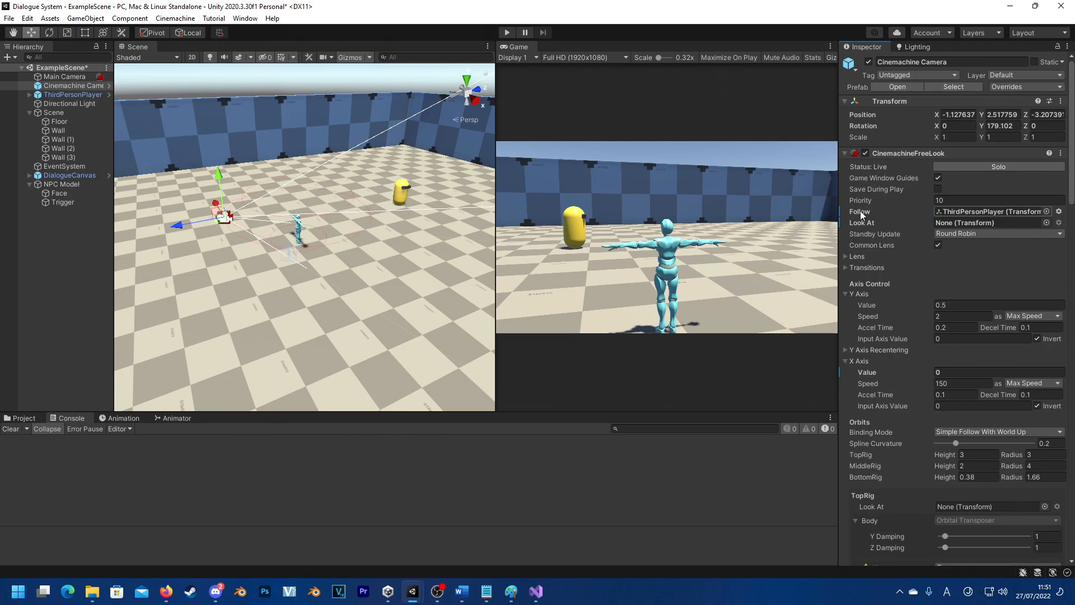
{"action": "left_click", "coordinate": [29, 95]}
{"action": "left_click", "coordinate": [63, 113]}
{"action": "left_click_drag", "start_coordinate": [313, 224], "coordinate": [325, 266], "text": "alt"}
{"action": "key", "text": "f"}
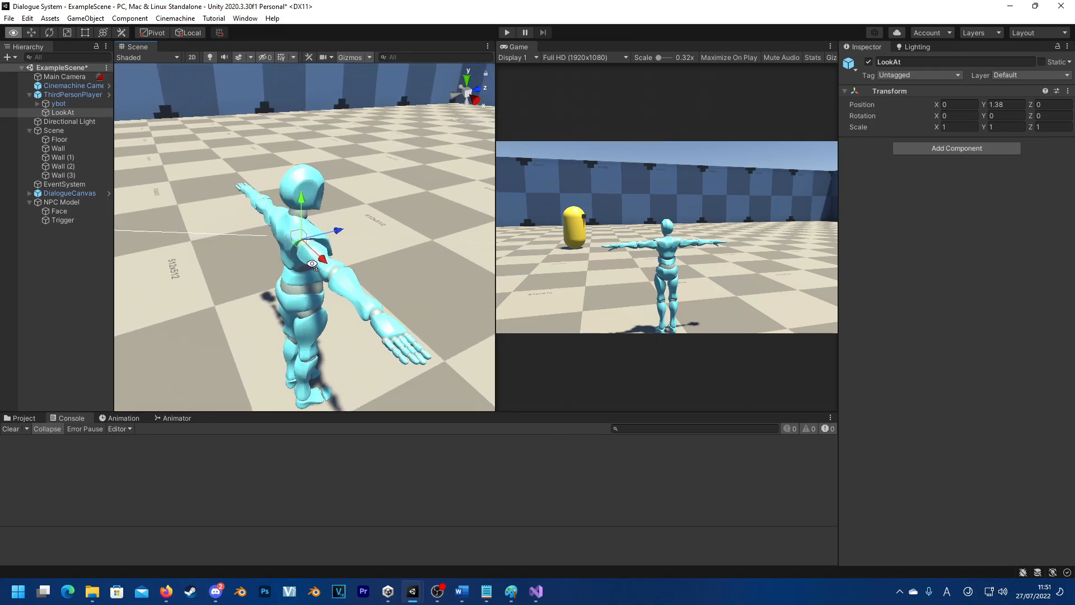
{"action": "key", "text": "s"}
{"action": "right_click_drag", "start_coordinate": [140, 259], "coordinate": [263, 269]}
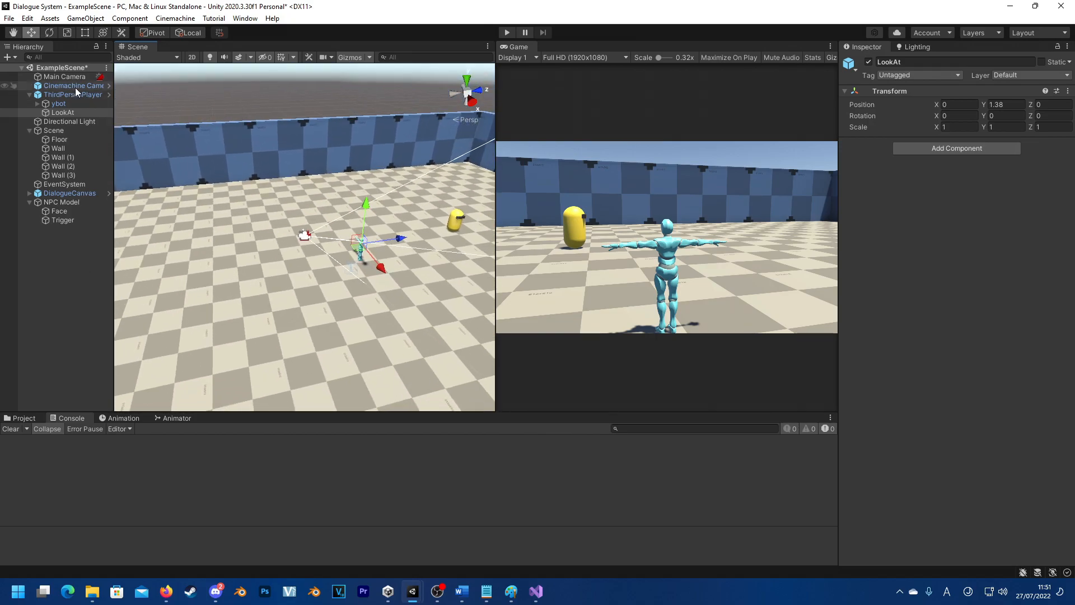
{"action": "left_click", "coordinate": [78, 87]}
{"action": "left_click_drag", "start_coordinate": [65, 112], "coordinate": [952, 222]}
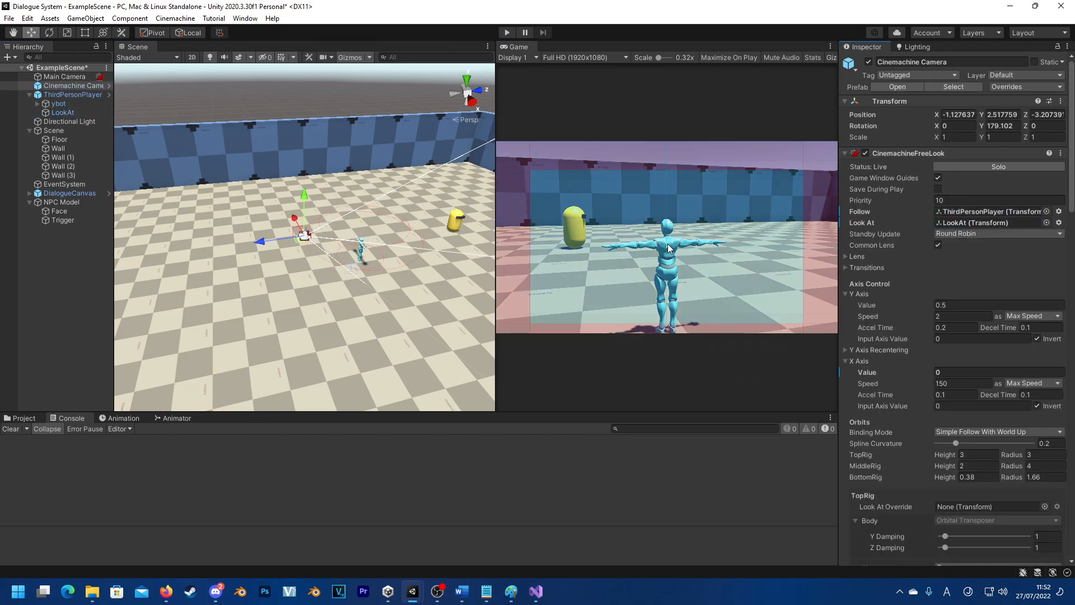
{"action": "left_click", "coordinate": [294, 332]}
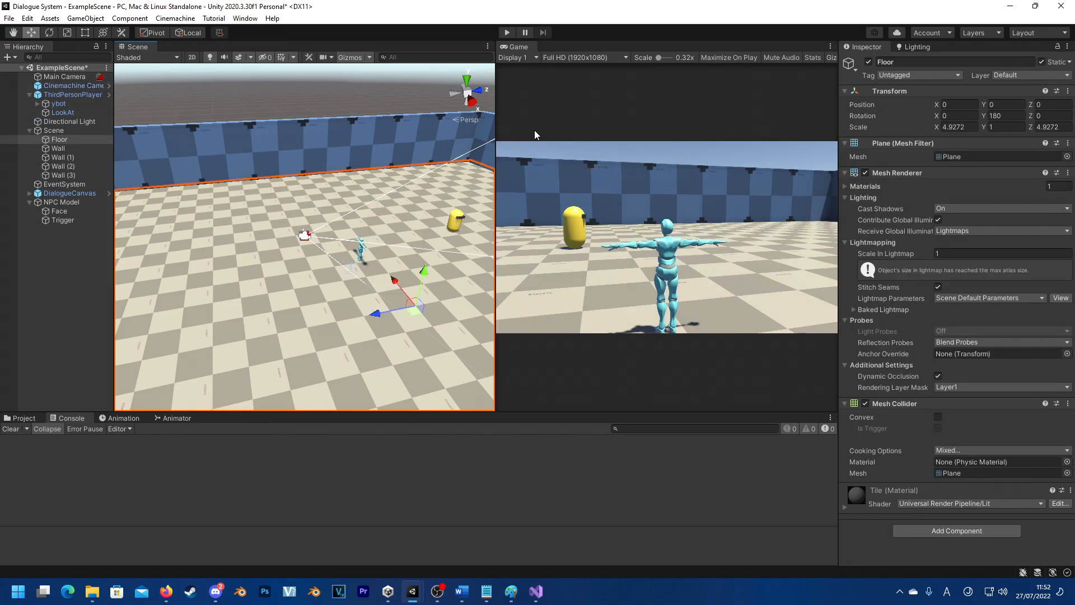
Run the scene and walk the player character up to the yellow NPC.
{"action": "left_click", "coordinate": [506, 33]}
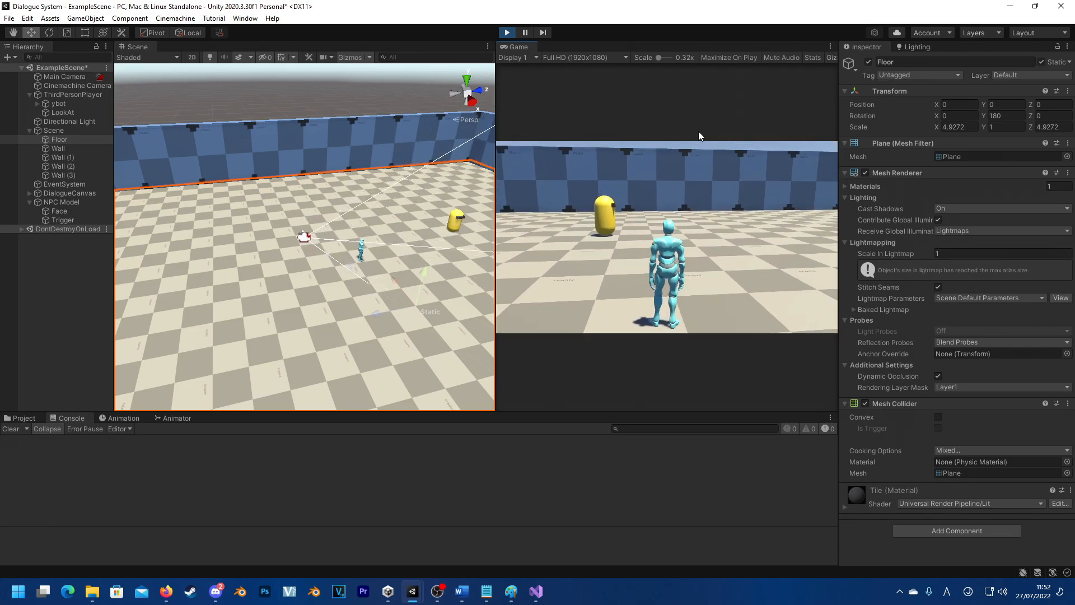
{"action": "key", "text": "w"}
{"action": "key", "text": "a"}
{"action": "key", "text": "d"}
{"action": "key", "text": "w"}
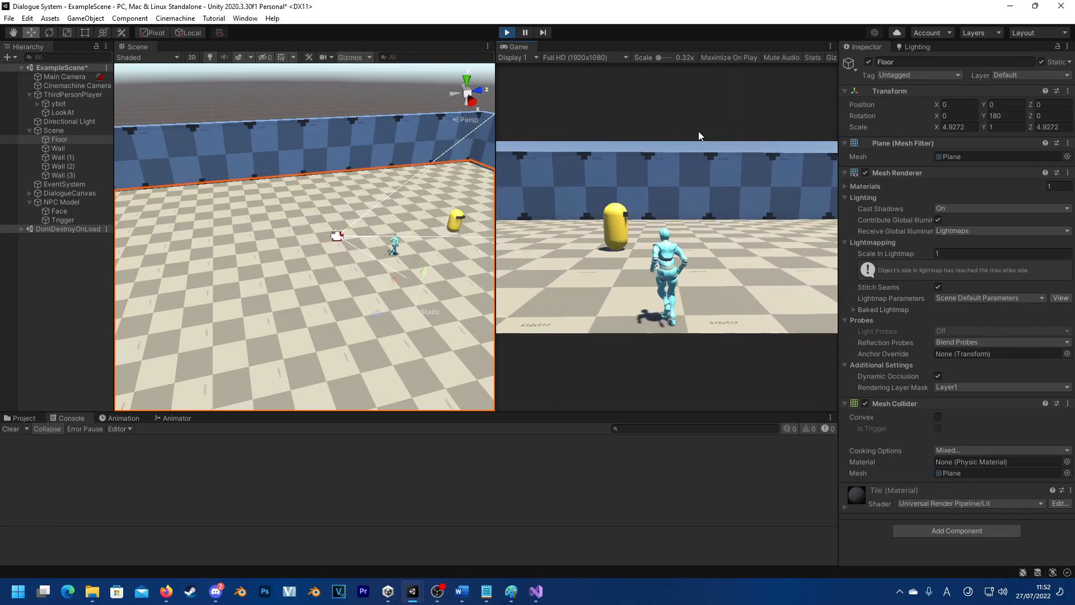
{"action": "key", "text": "w"}
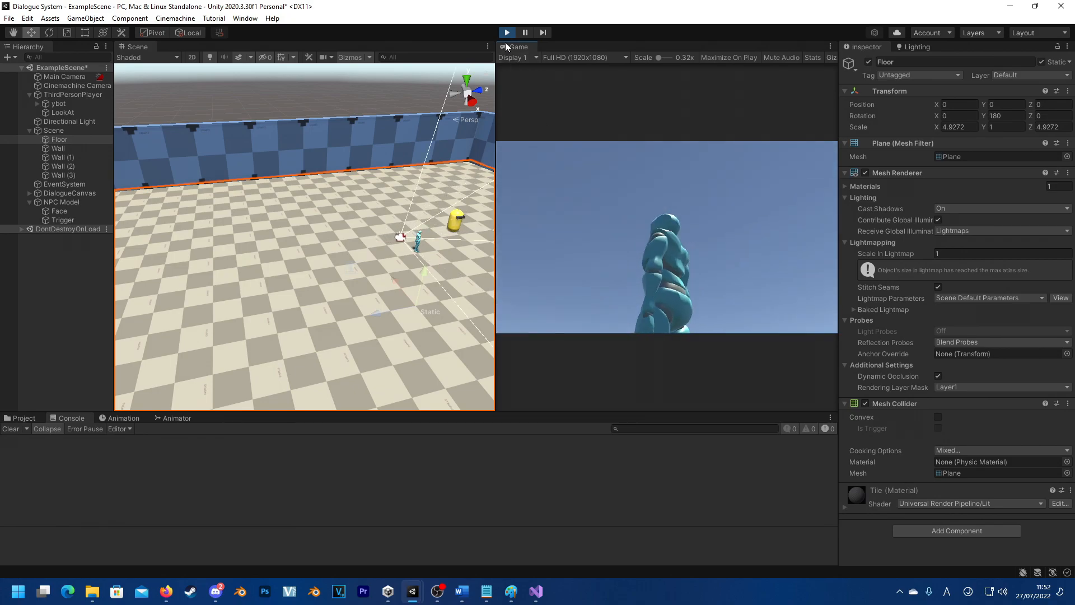
{"action": "key", "text": "w"}
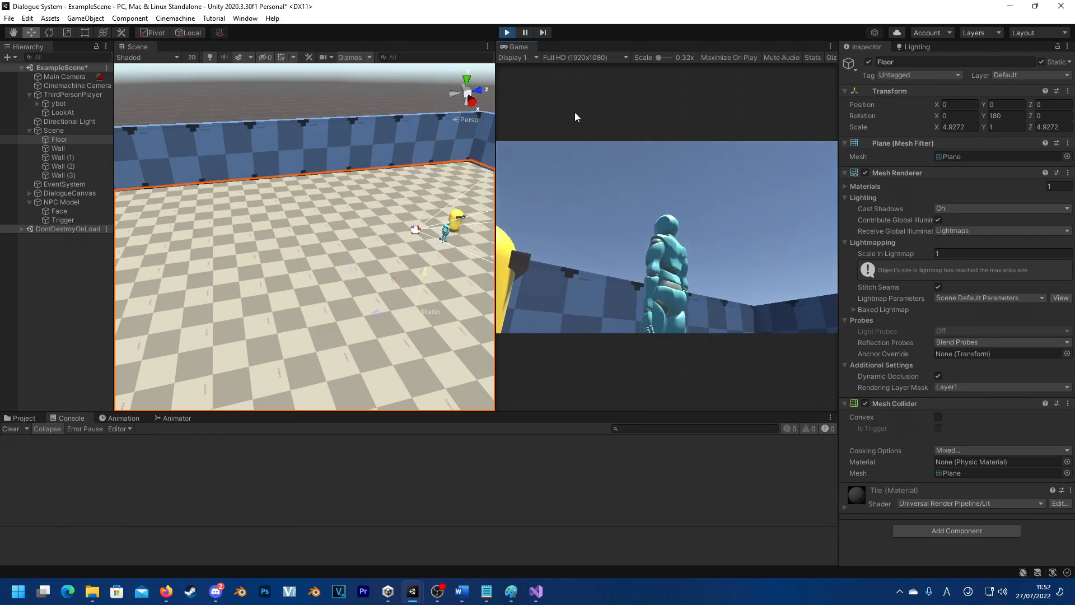
{"action": "key", "text": "w"}
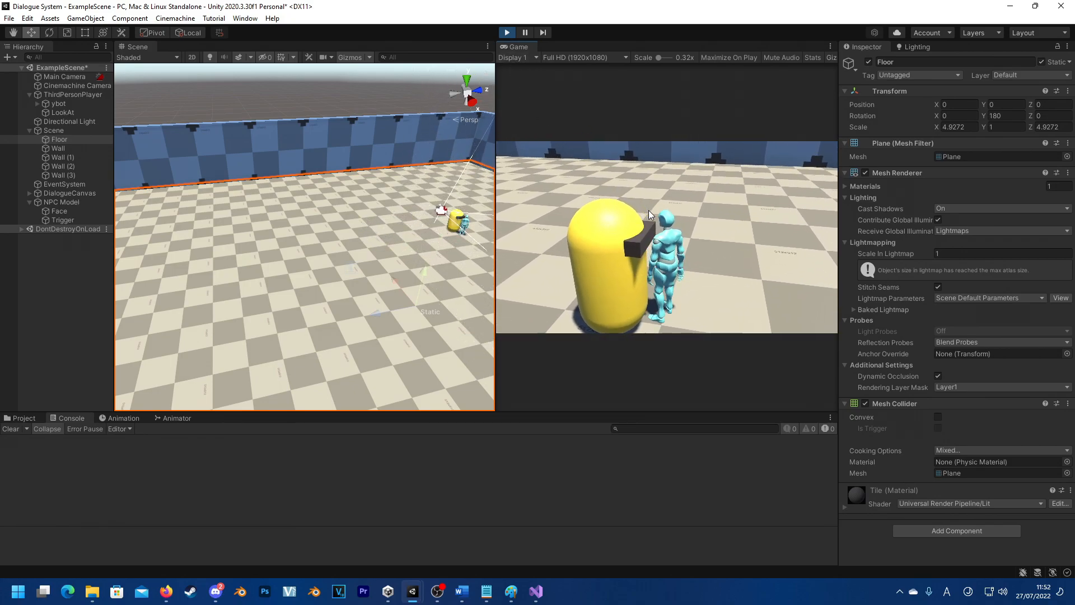
{"action": "key", "text": "w"}
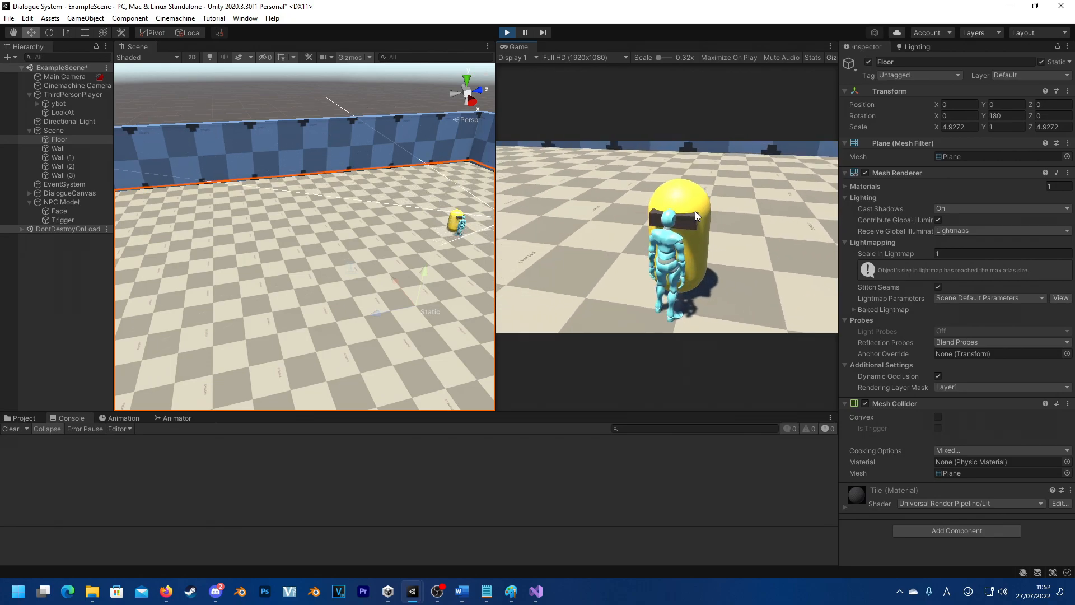
Test opening and advancing the yellow NPC's dialogue several times, and stop the running scene.
{"action": "key", "text": "e"}
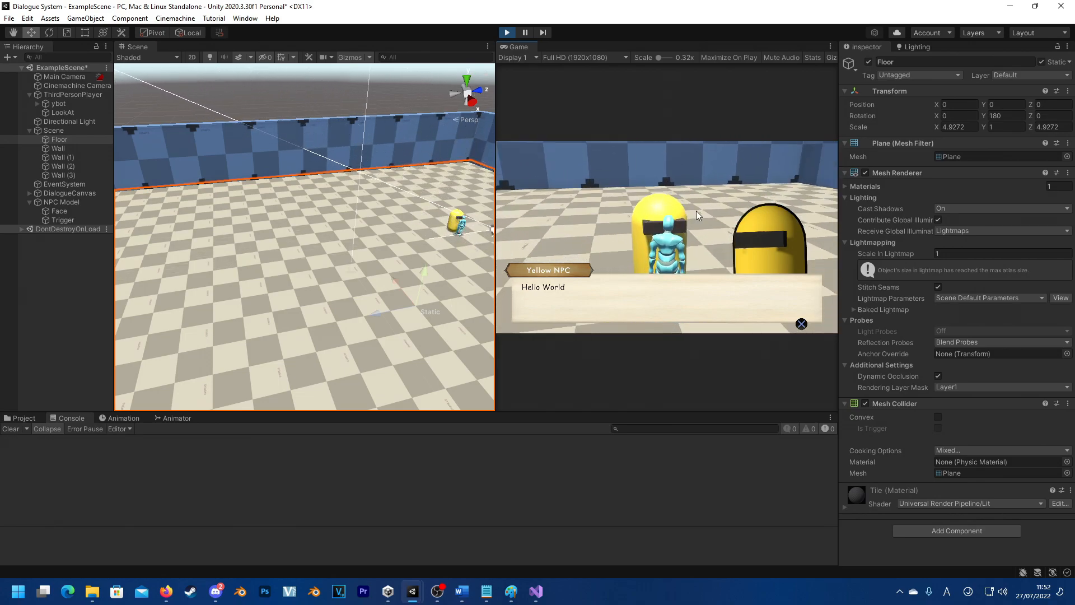
{"action": "key", "text": "e"}
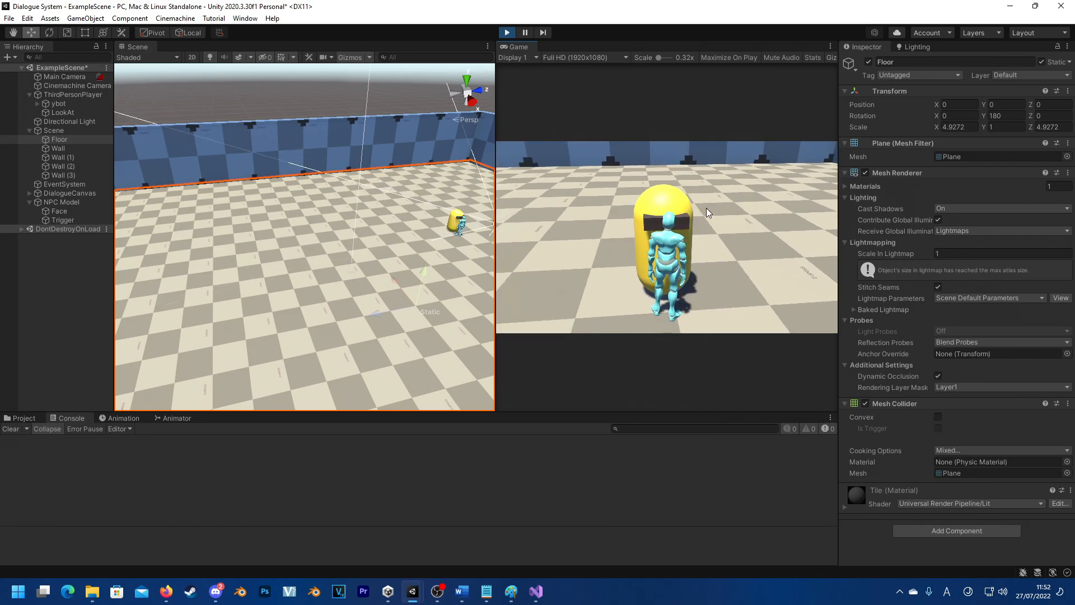
{"action": "key", "text": "e"}
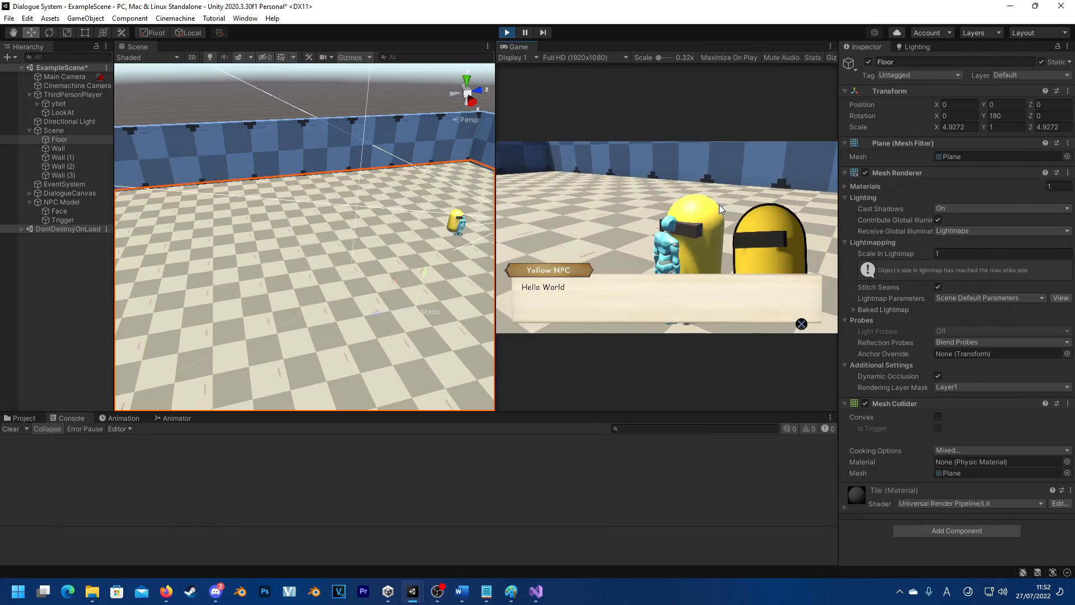
{"action": "key", "text": "e"}
{"action": "key", "text": "e"}
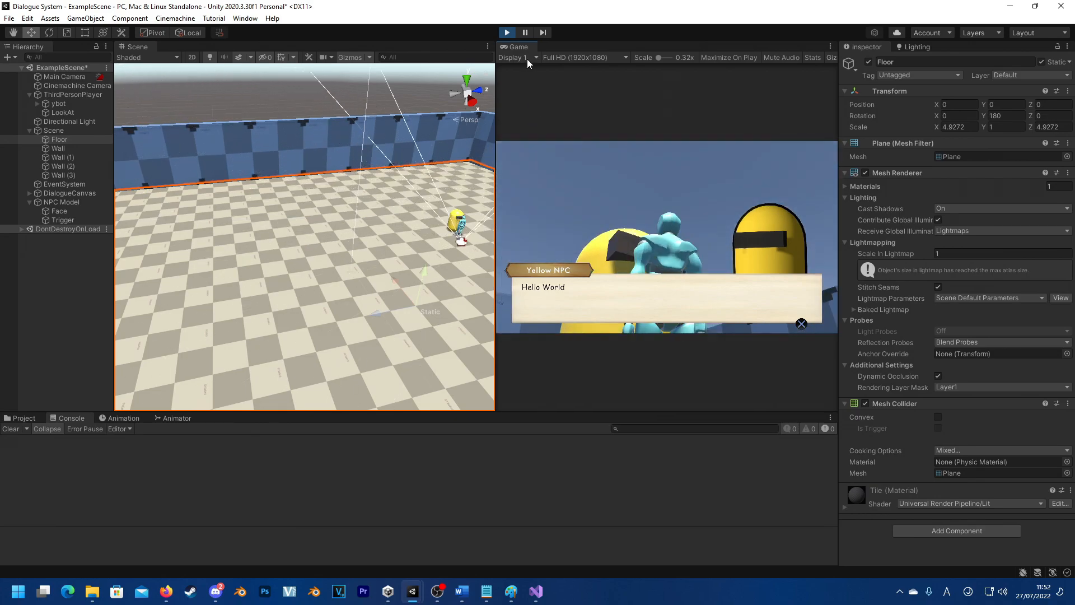
{"action": "left_click", "coordinate": [508, 33]}
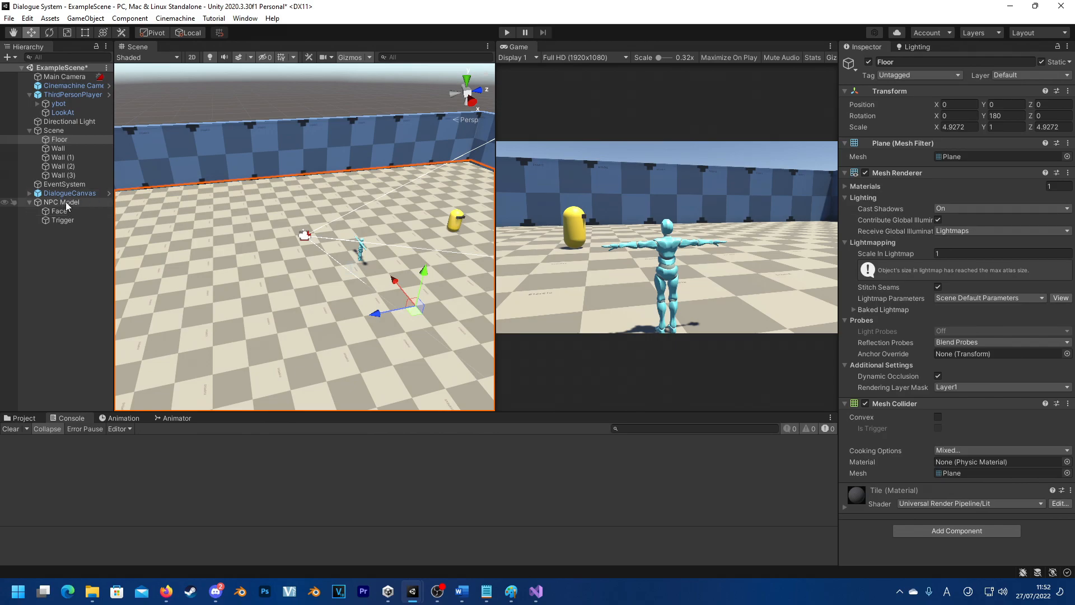
In the NPC Trigger's second message, set Actor ID to 0 and the text to "Hello mister! This is a <b>tutorial</b>".
{"action": "left_click", "coordinate": [63, 222]}
{"action": "left_click", "coordinate": [1037, 529]}
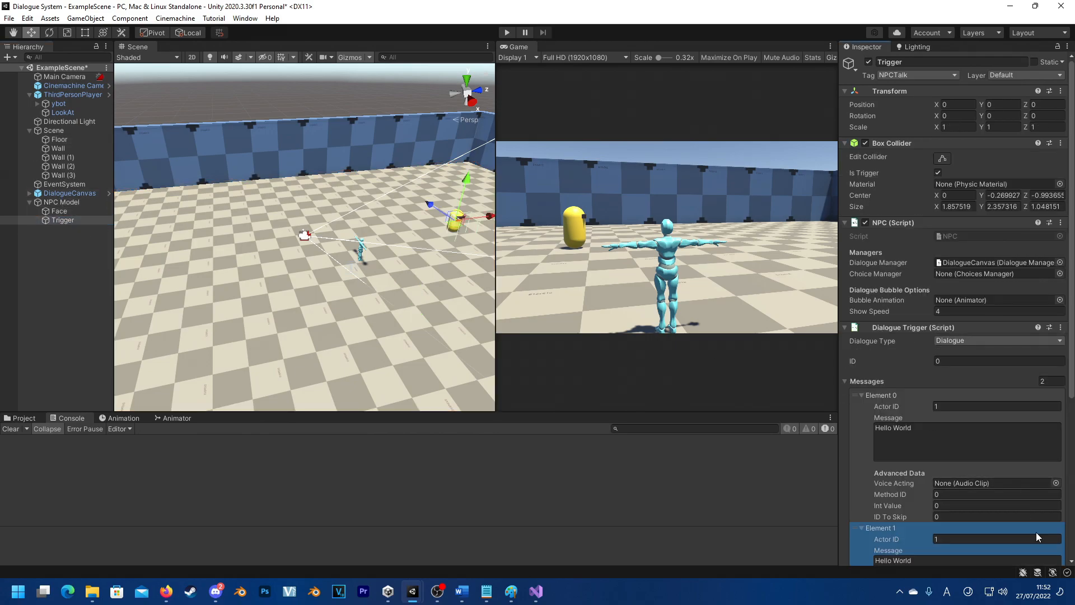
{"action": "scroll", "coordinate": [1036, 523], "scroll_direction": "down", "scroll_amount": 5}
{"action": "left_click", "coordinate": [939, 300]}
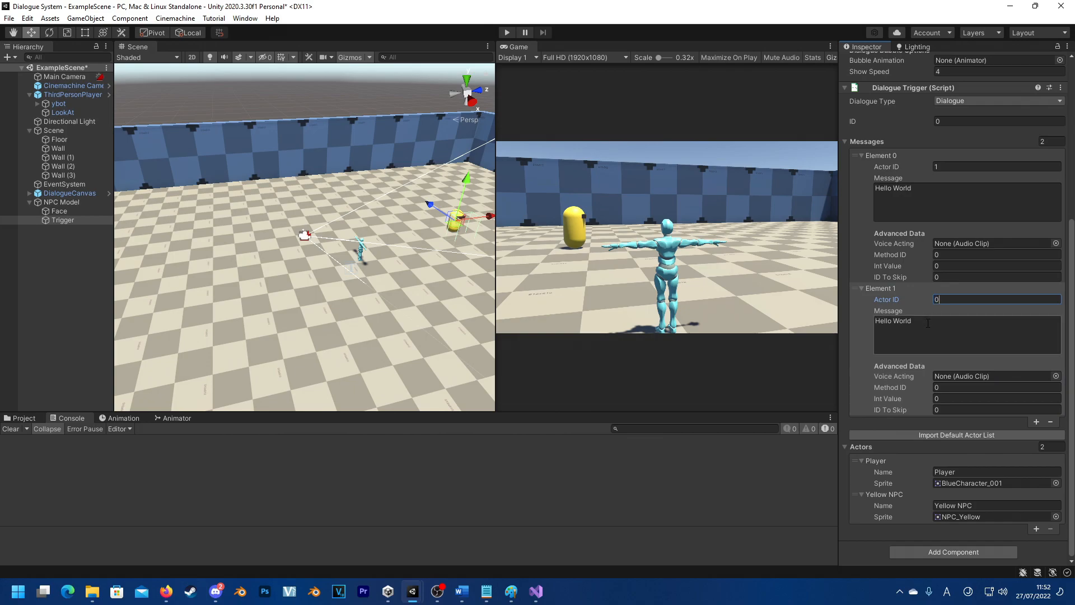
{"action": "left_click", "coordinate": [929, 330]}
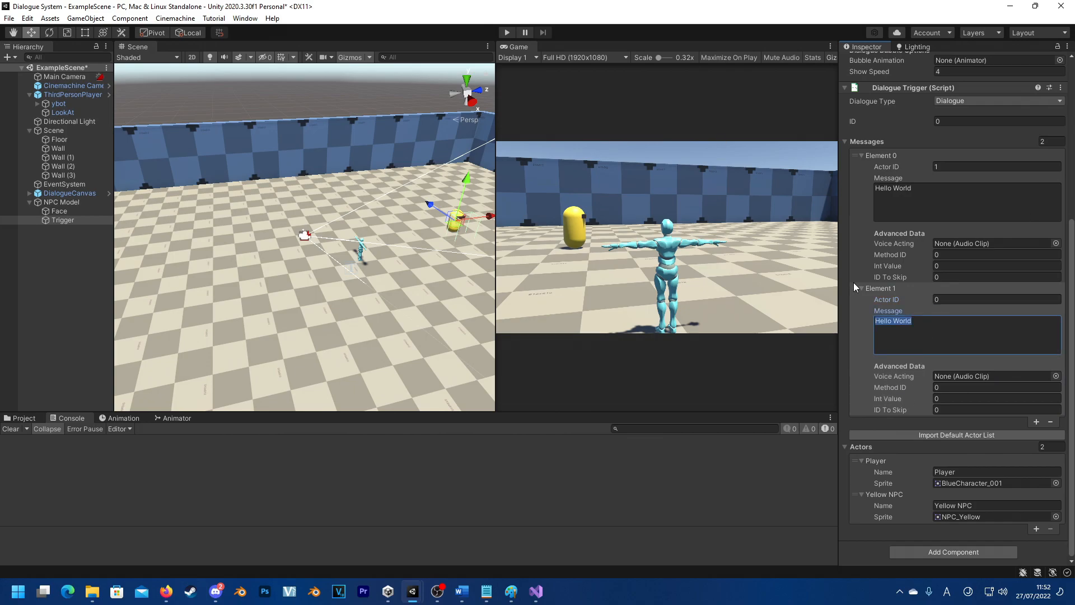
{"action": "type", "text": "Hello mister! This is a <b>tutorial</b>"}
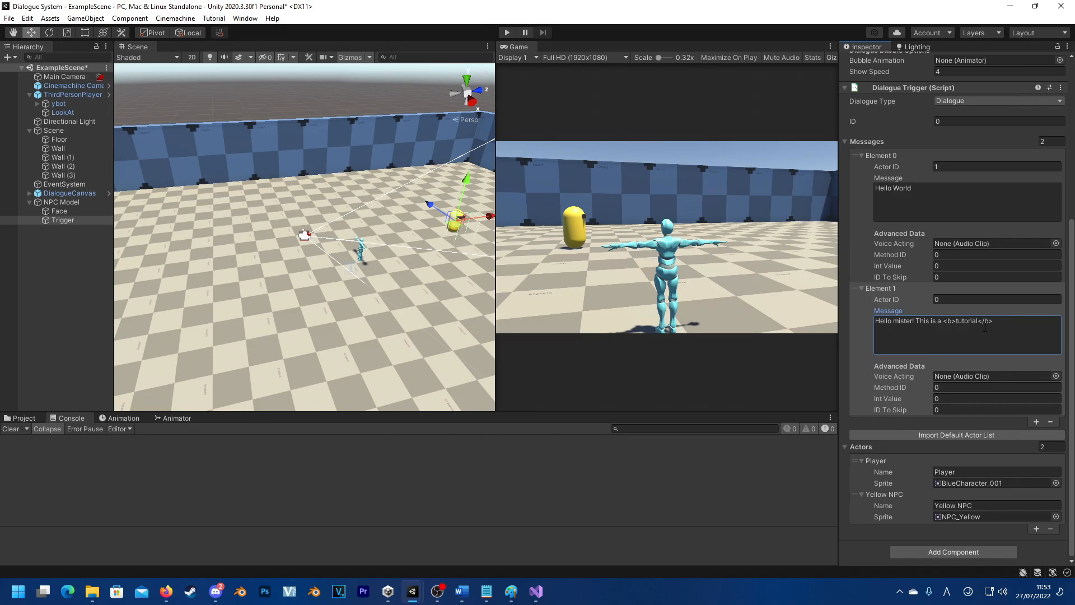
{"action": "left_click", "coordinate": [944, 327]}
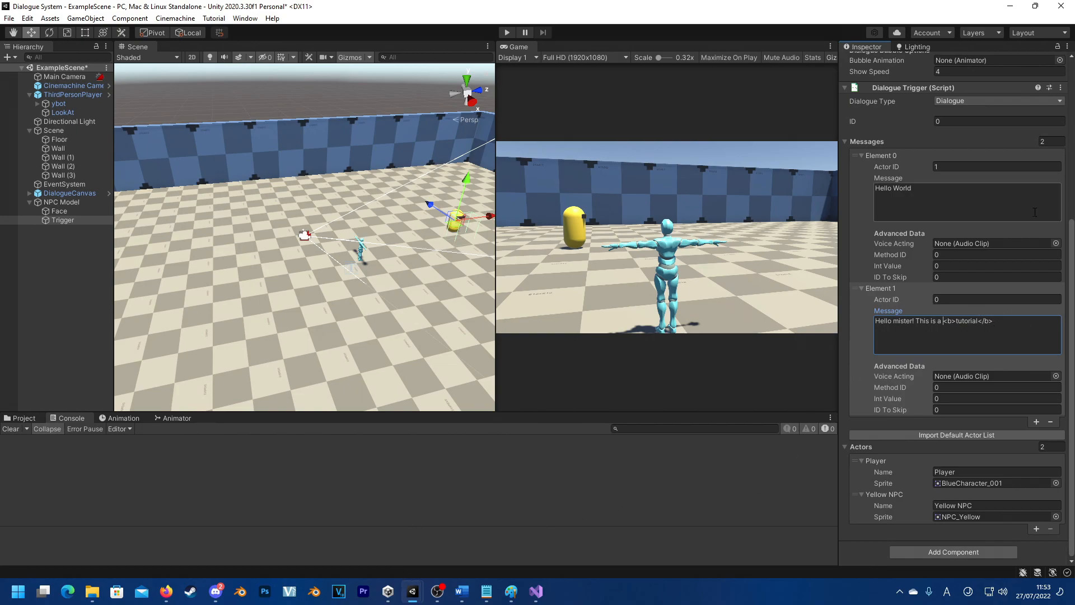
{"action": "scroll", "coordinate": [1064, 418], "scroll_direction": "up", "scroll_amount": 5}
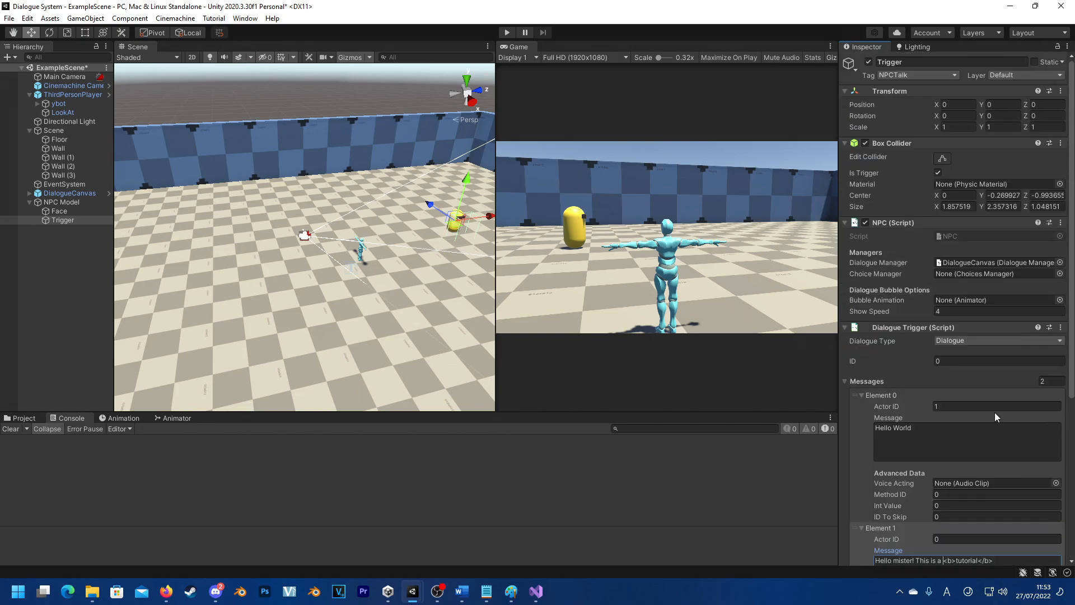
{"action": "scroll", "coordinate": [986, 442], "scroll_direction": "down", "scroll_amount": 5}
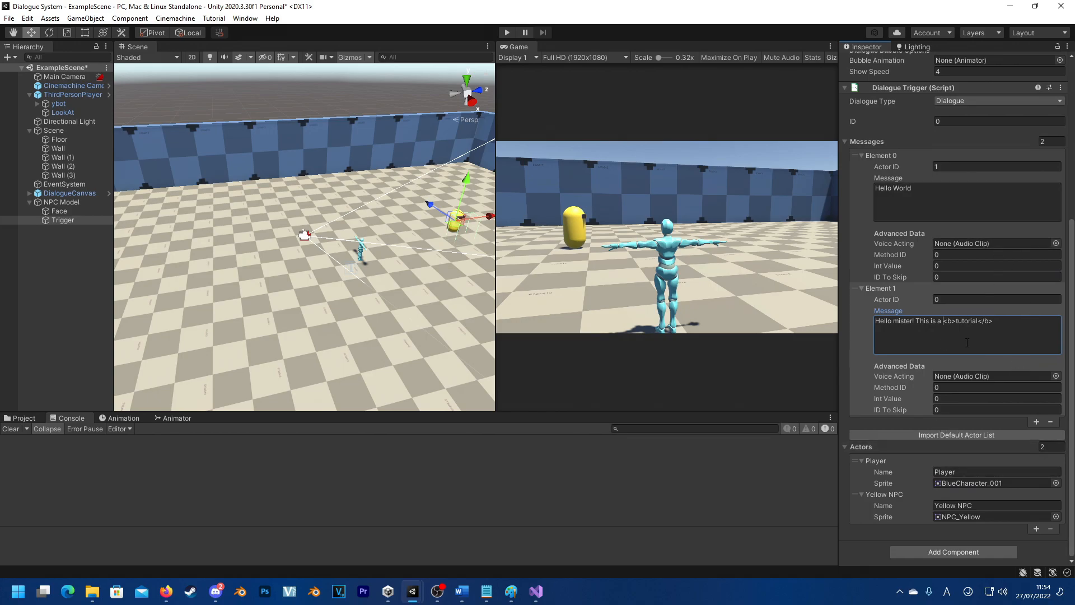
{"action": "left_click", "coordinate": [957, 321]}
{"action": "scroll", "coordinate": [963, 482], "scroll_direction": "up", "scroll_amount": 5}
{"action": "scroll", "coordinate": [964, 482], "scroll_direction": "down", "scroll_amount": 5}
Run the scene again, walk the player to the yellow NPC, and play through both dialogue messages to the end.
{"action": "left_click", "coordinate": [506, 32]}
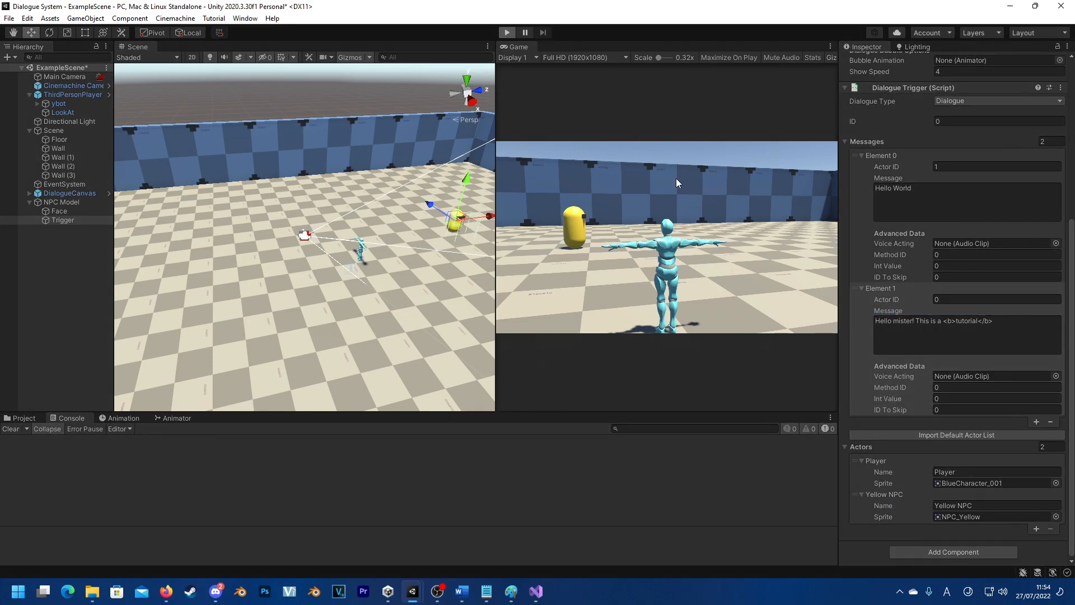
{"action": "key", "text": "w"}
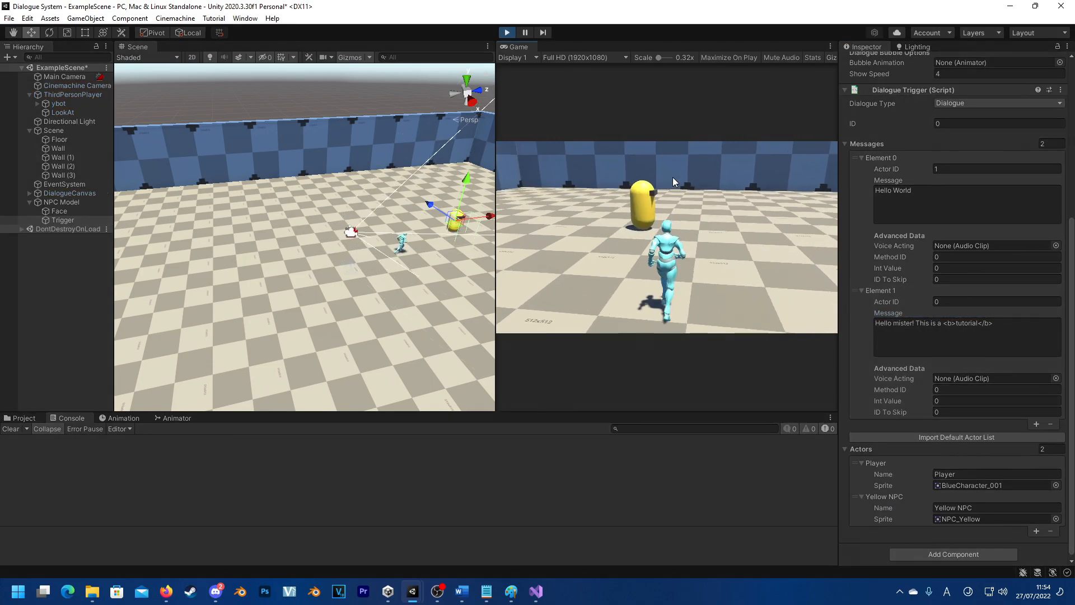
{"action": "key", "text": "w"}
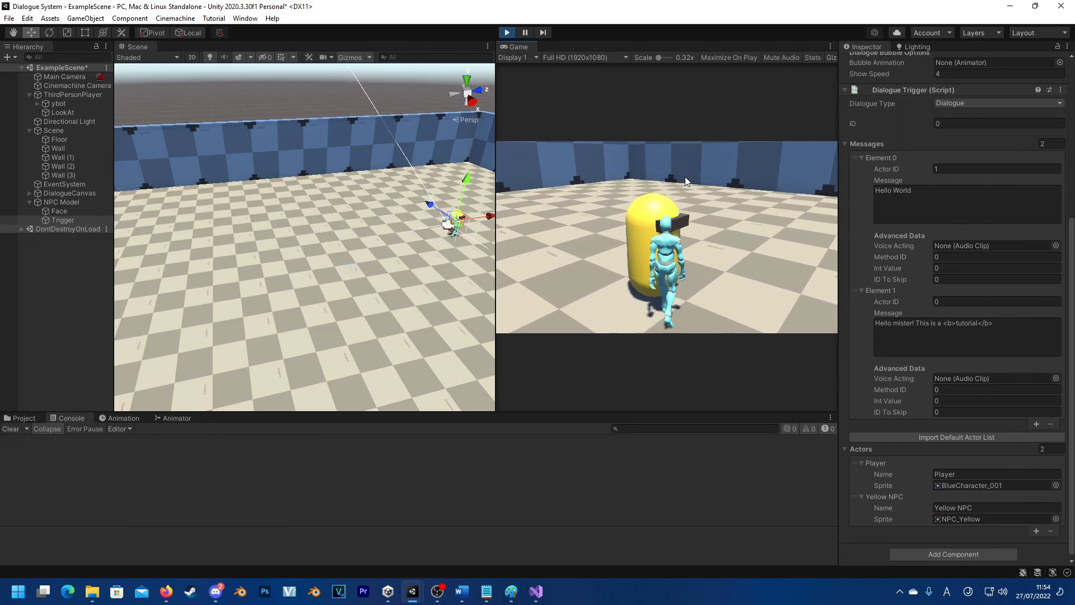
{"action": "key", "text": "d"}
{"action": "key", "text": "e"}
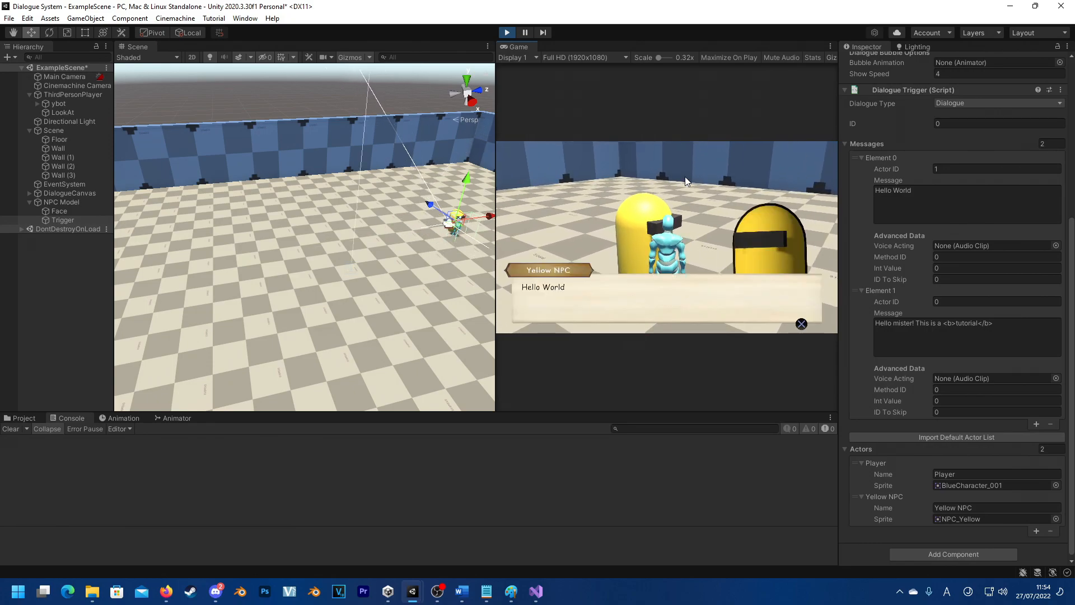
{"action": "key", "text": "e"}
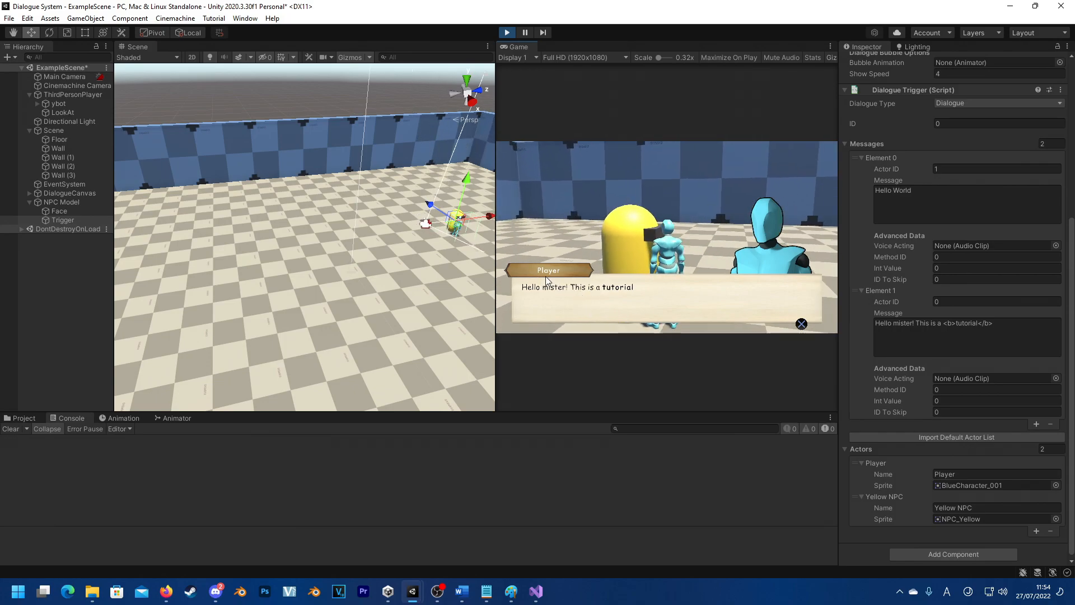
{"action": "key", "text": "space"}
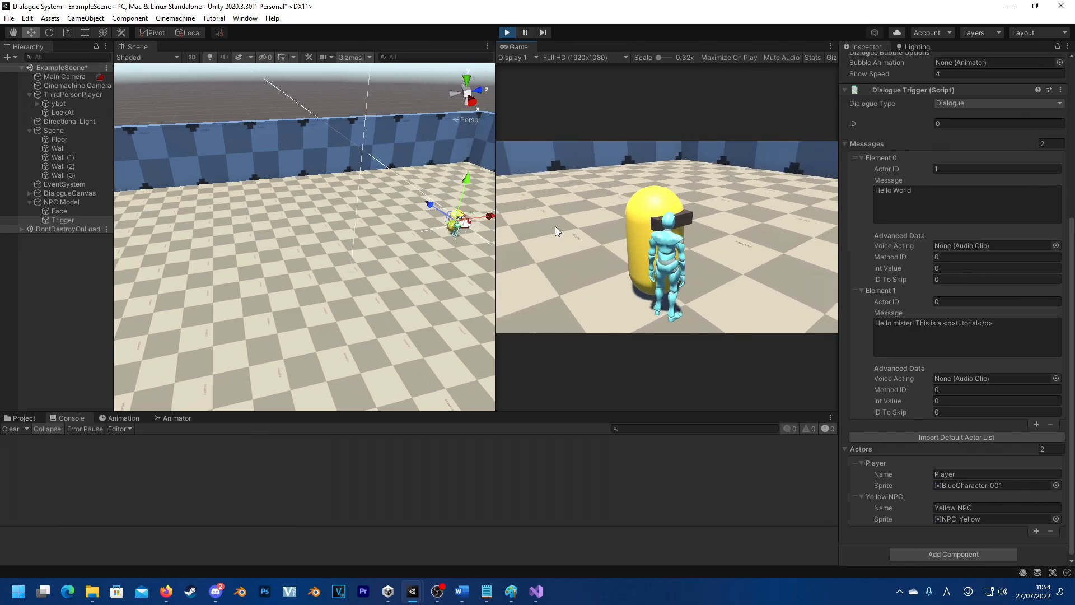
Stop the running scene and set the Character Speed of DialogueCanvas's Dialogue Manager to about 0.0118.
{"action": "left_click", "coordinate": [507, 32]}
{"action": "left_click", "coordinate": [62, 192]}
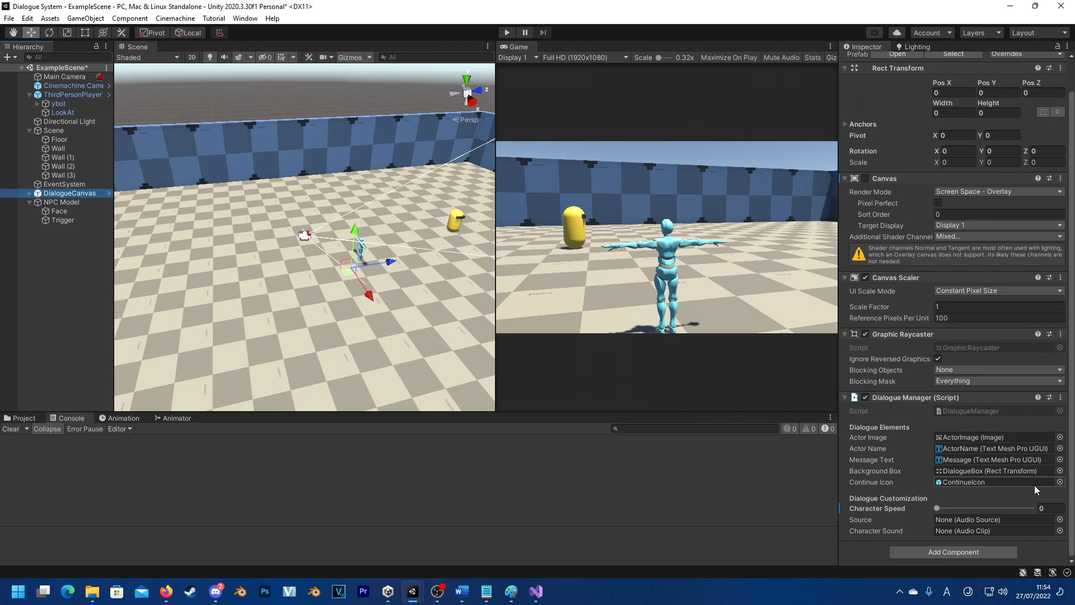
{"action": "left_click", "coordinate": [942, 509]}
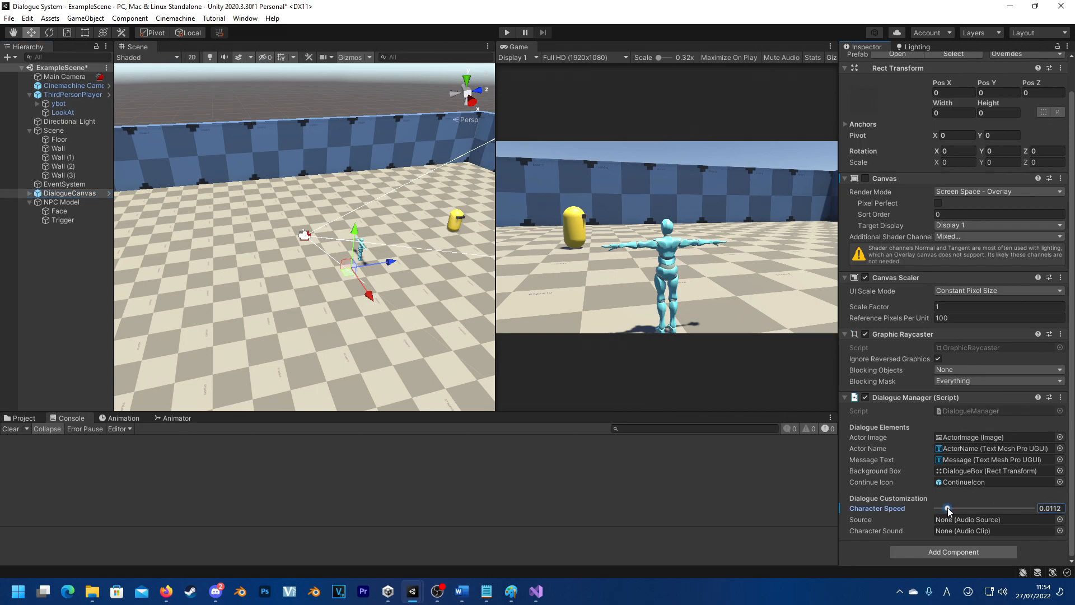
Run the scene, walk the player to the yellow NPC, play both messages at the new character speed, and stop the scene.
{"action": "left_click", "coordinate": [502, 32]}
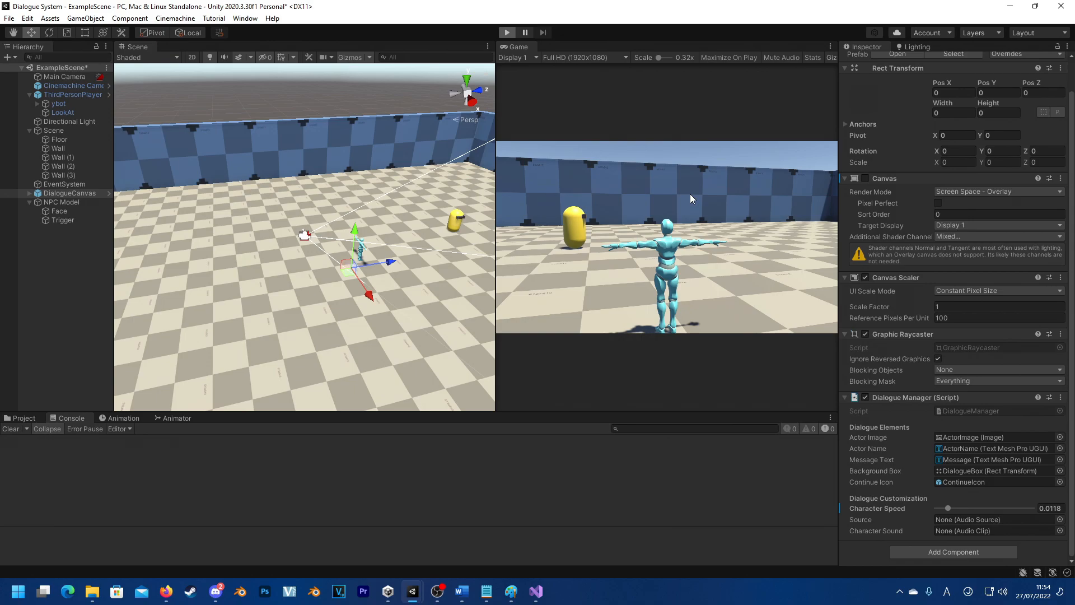
{"action": "key", "text": "w"}
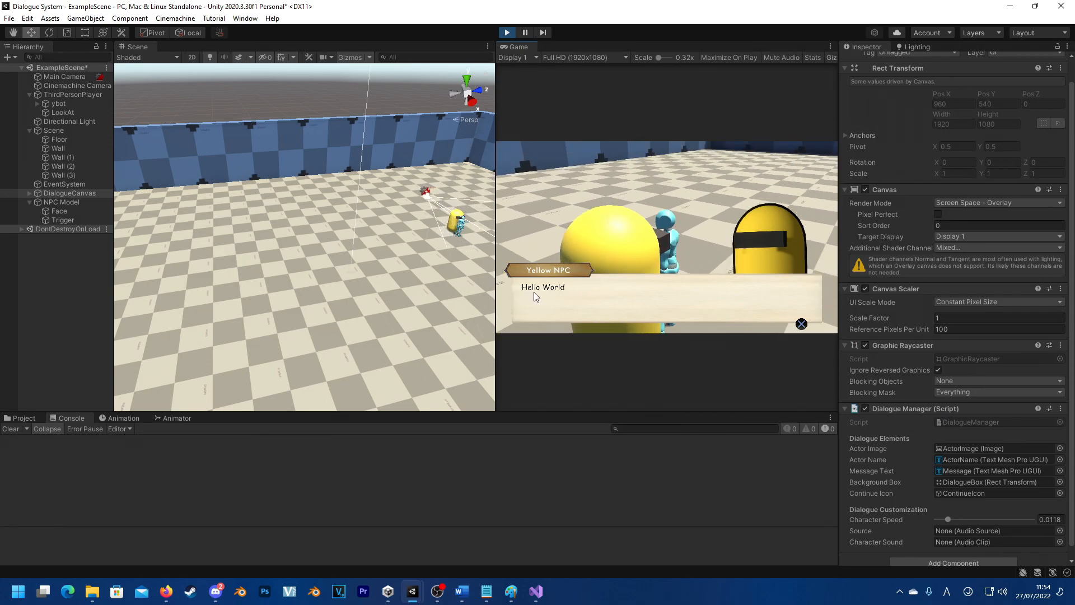
{"action": "key", "text": "space"}
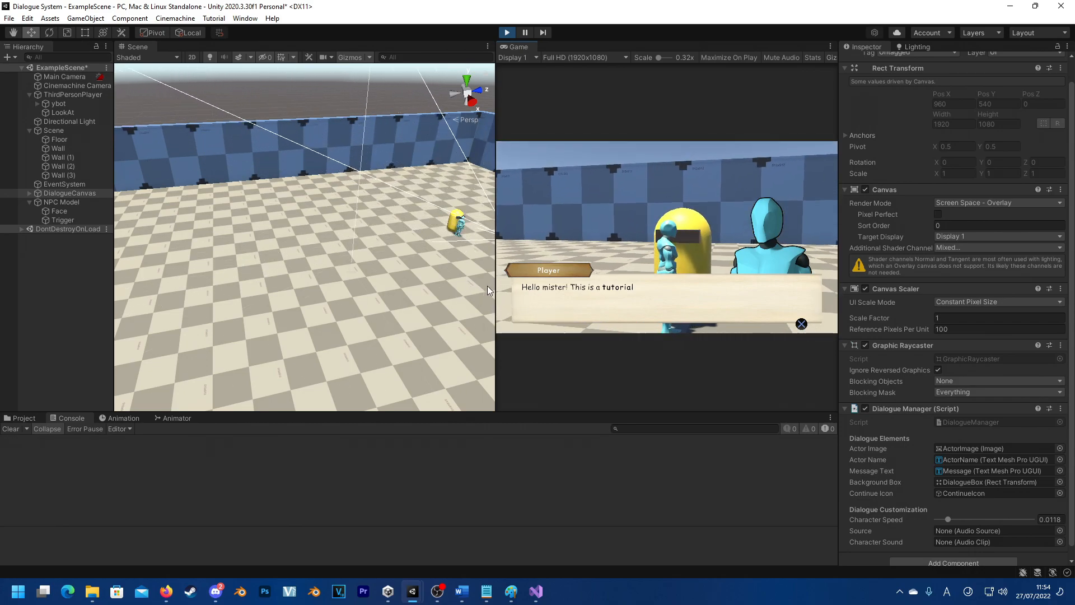
{"action": "left_click", "coordinate": [506, 33]}
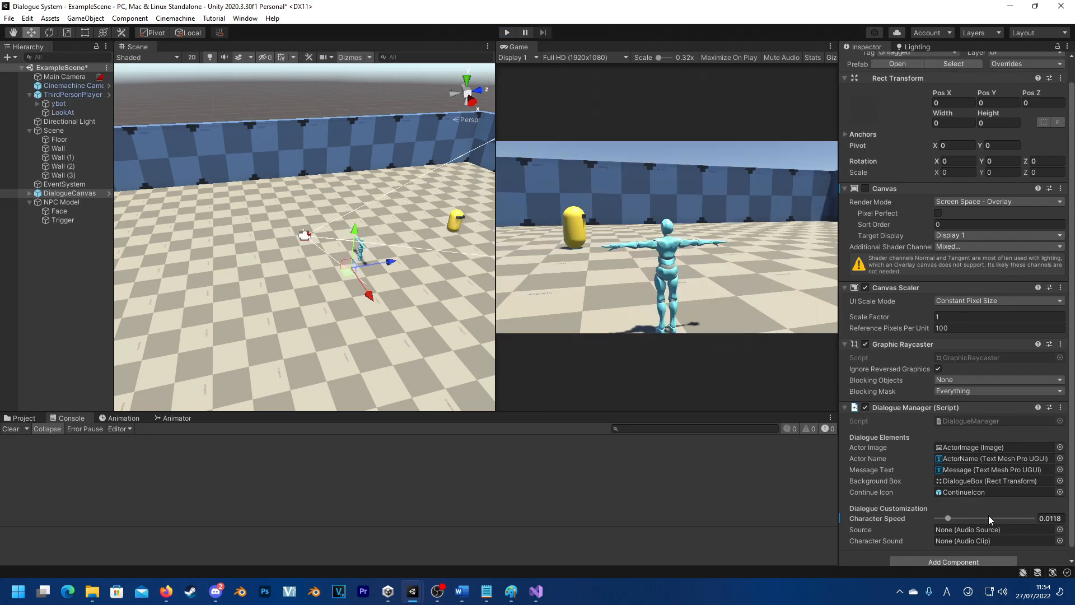
Add an Audio Source component to DialogueCanvas and look over its settings.
{"action": "left_click", "coordinate": [1008, 561]}
{"action": "type", "text": "Aud"}
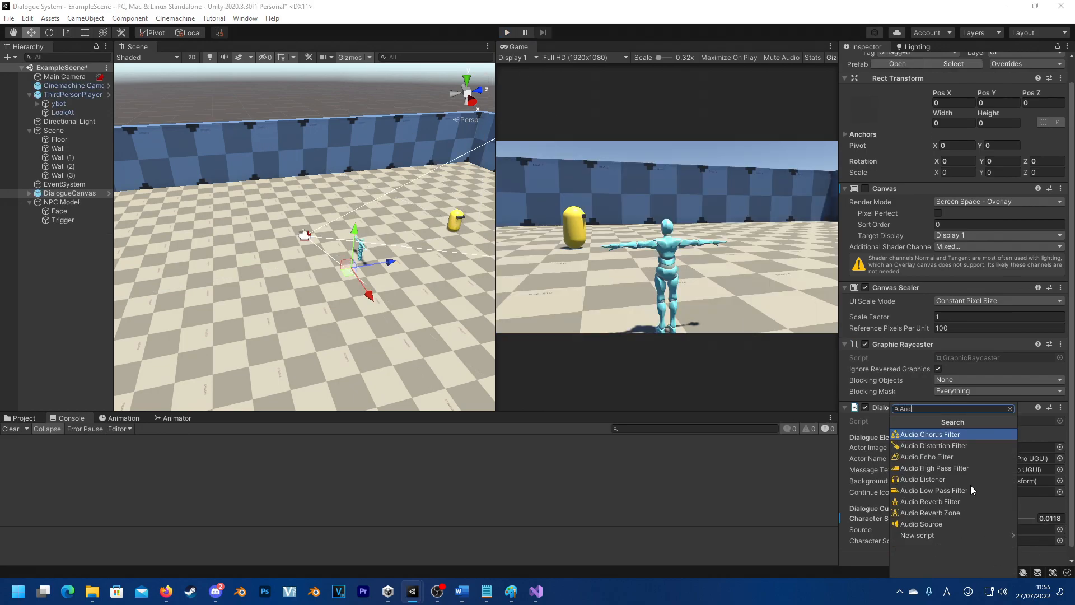
{"action": "type", "text": "io Sour"}
{"action": "key", "text": "Return"}
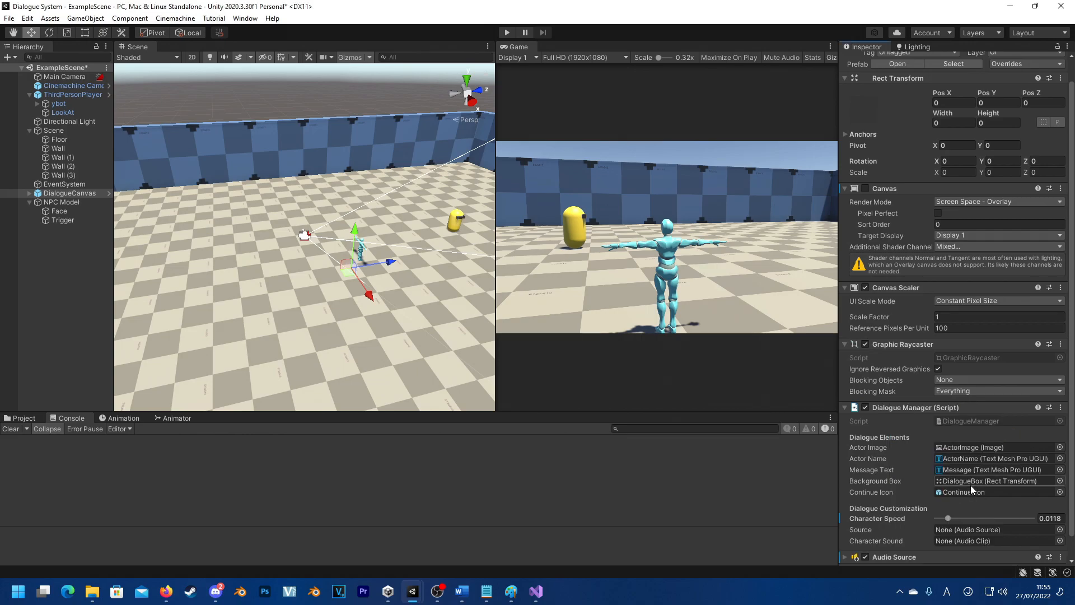
{"action": "scroll", "coordinate": [970, 485], "scroll_direction": "down", "scroll_amount": 2}
{"action": "left_click", "coordinate": [857, 536]}
{"action": "scroll", "coordinate": [894, 528], "scroll_direction": "down", "scroll_amount": 5}
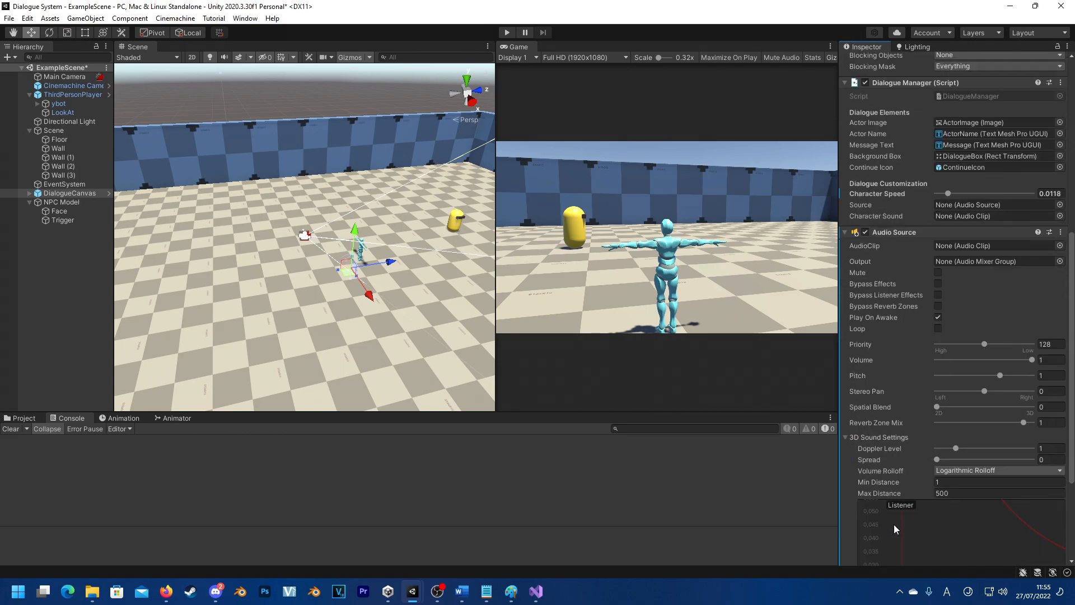
{"action": "scroll", "coordinate": [916, 392], "scroll_direction": "up", "scroll_amount": 5}
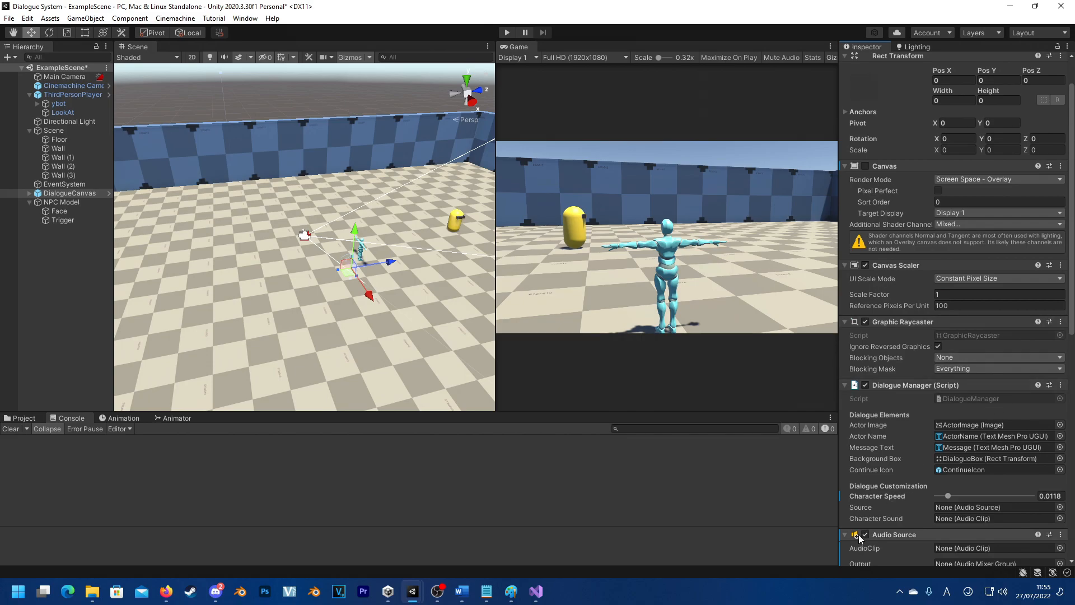
Assign DialogueCanvas's own Audio Source as the Source of its Dialogue Manager.
{"action": "left_click", "coordinate": [888, 536]}
{"action": "left_click_drag", "start_coordinate": [888, 539], "coordinate": [983, 509]}
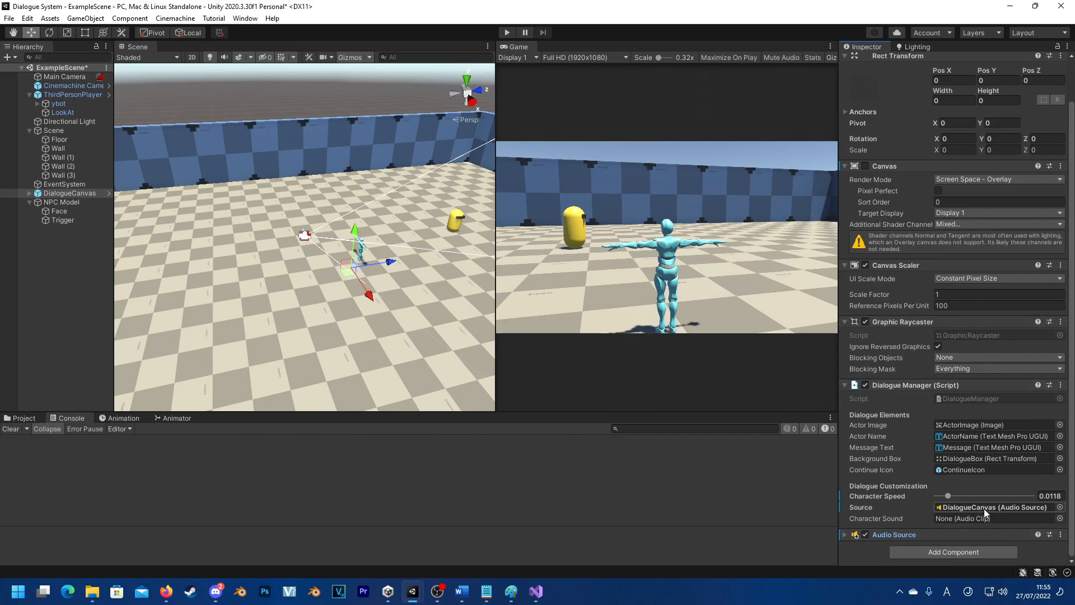
{"action": "left_click", "coordinate": [846, 536]}
{"action": "scroll", "coordinate": [875, 507], "scroll_direction": "down", "scroll_amount": 5}
{"action": "scroll", "coordinate": [952, 308], "scroll_direction": "up", "scroll_amount": 4}
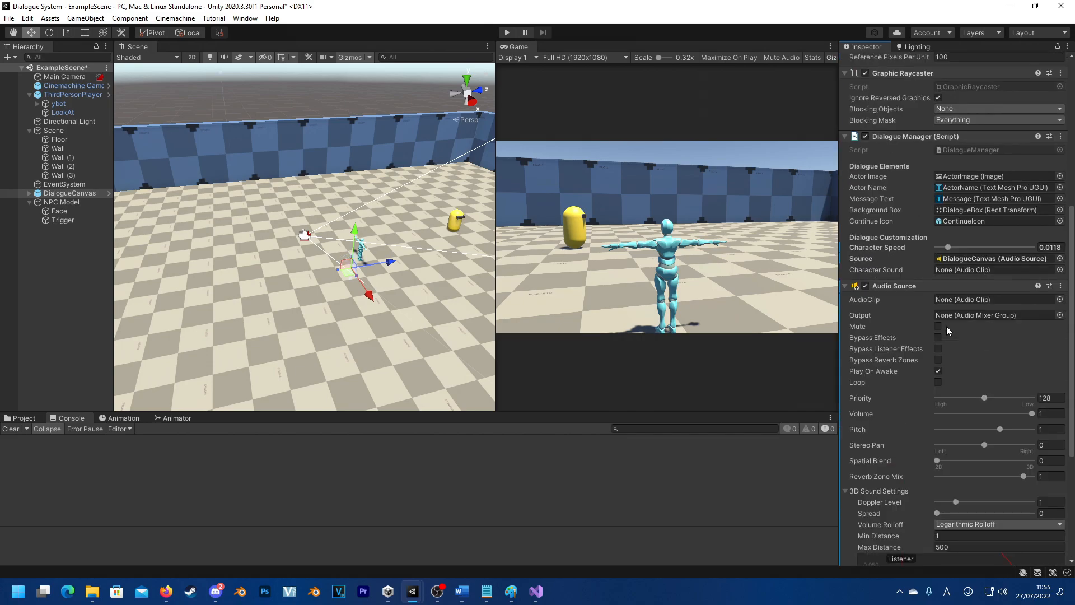
{"action": "left_click", "coordinate": [859, 287]}
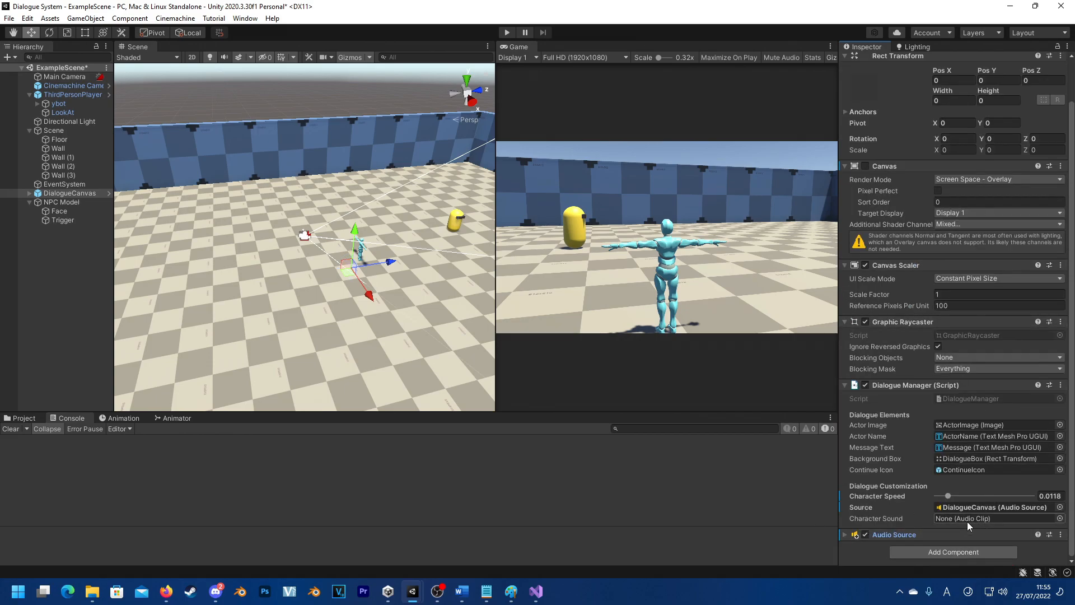
Assign the DialogueSoundFX clip from the Resources/Audio folder as the Character Sound of DialogueCanvas's Dialogue Manager.
{"action": "left_click", "coordinate": [24, 418]}
{"action": "left_click", "coordinate": [54, 547]}
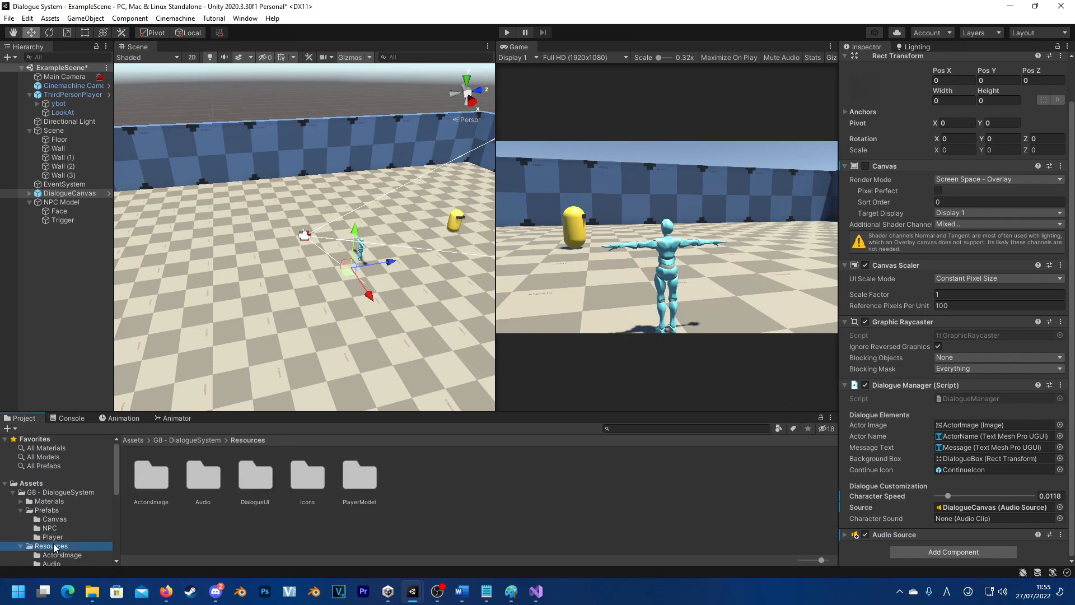
{"action": "left_click", "coordinate": [207, 483]}
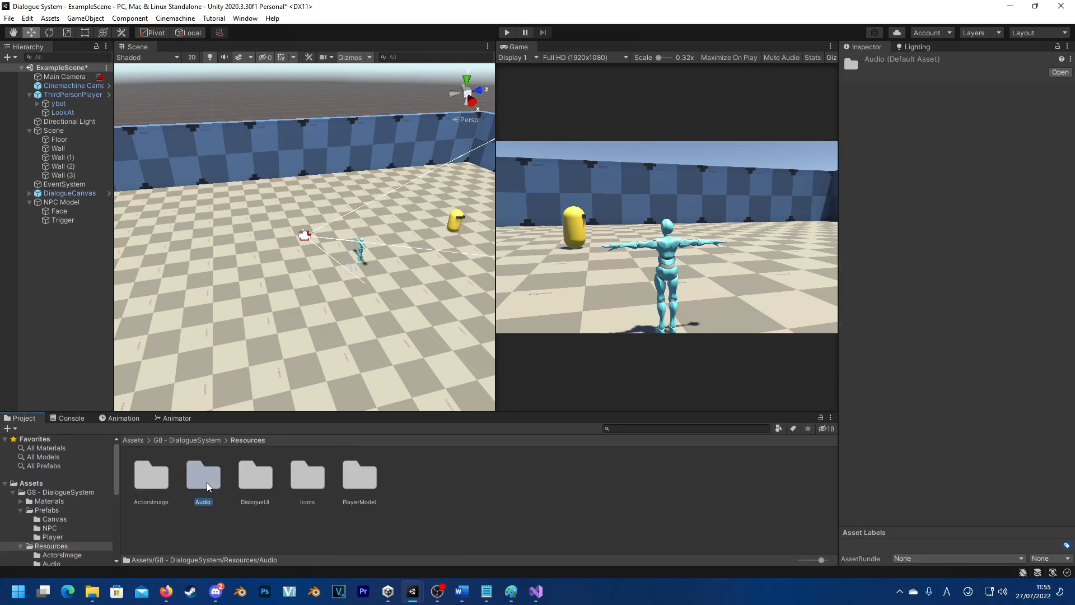
{"action": "double_click", "coordinate": [218, 485]}
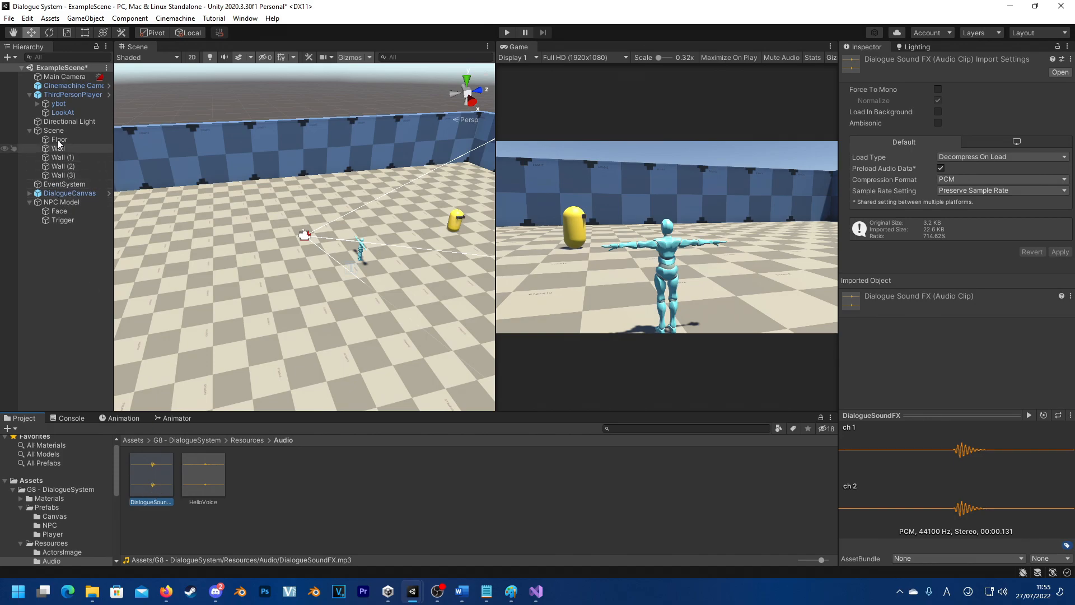
{"action": "left_click", "coordinate": [54, 219]}
{"action": "scroll", "coordinate": [952, 485], "scroll_direction": "down", "scroll_amount": 6}
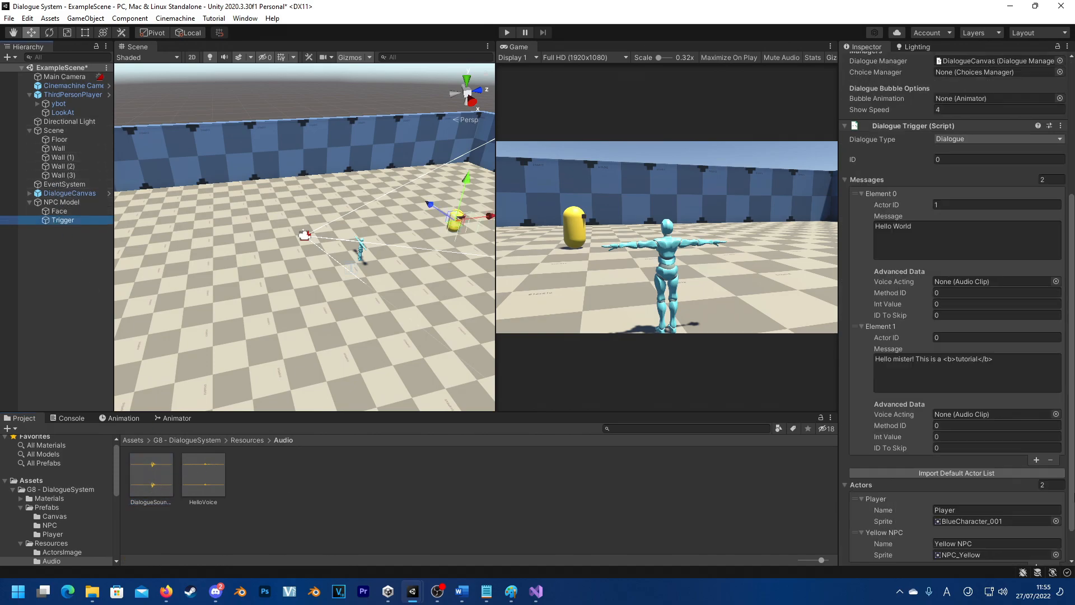
{"action": "left_click", "coordinate": [77, 194]}
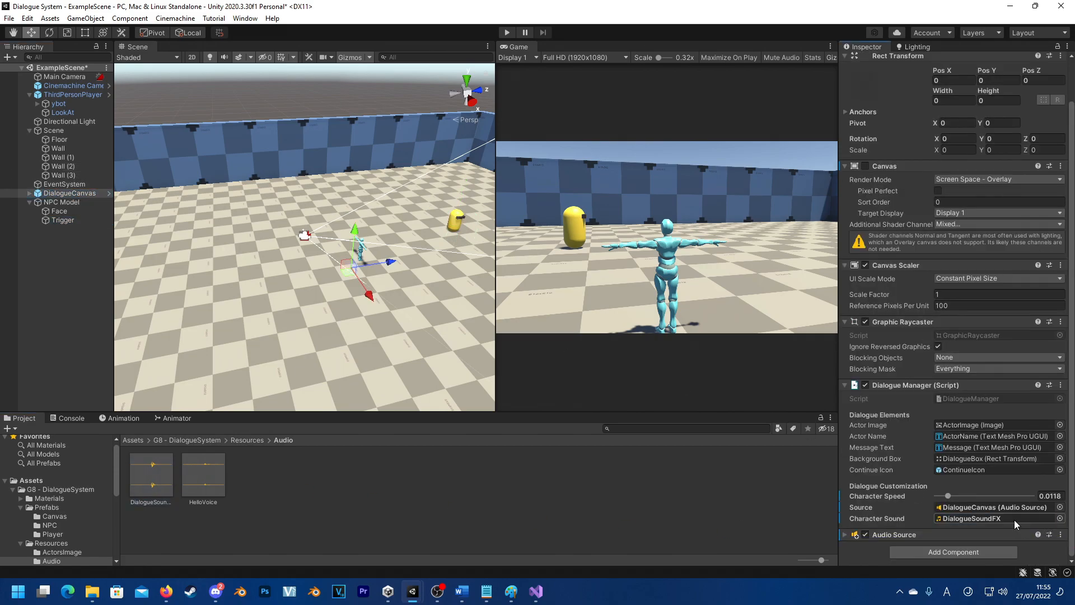
Run the scene, walk the player to the yellow NPC, and play both dialogue messages with the character sound.
{"action": "left_click", "coordinate": [508, 32]}
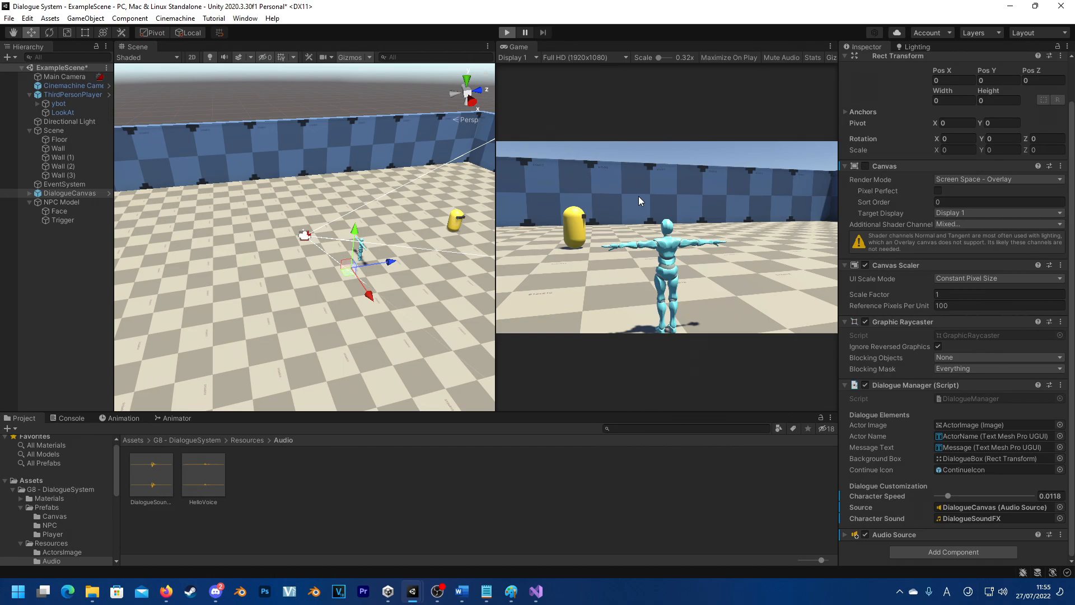
{"action": "key", "text": "w"}
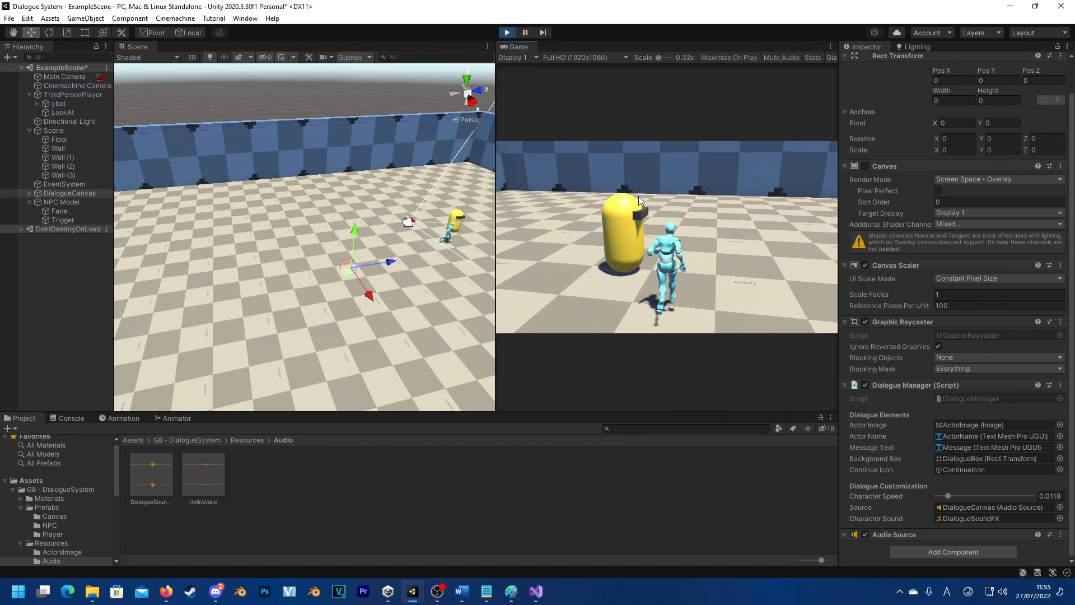
{"action": "key", "text": "e"}
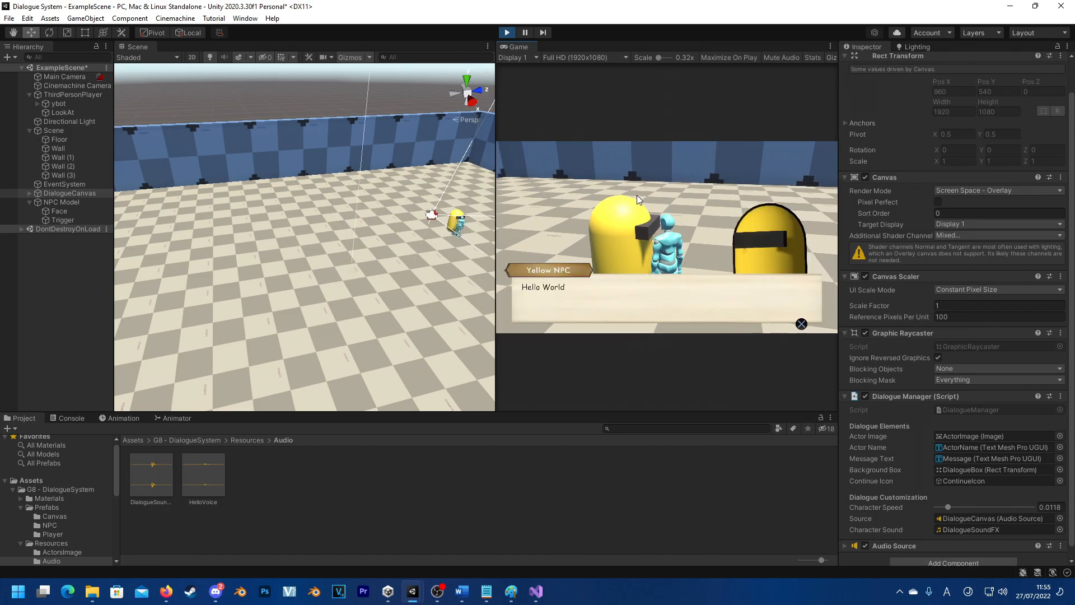
{"action": "key", "text": "space"}
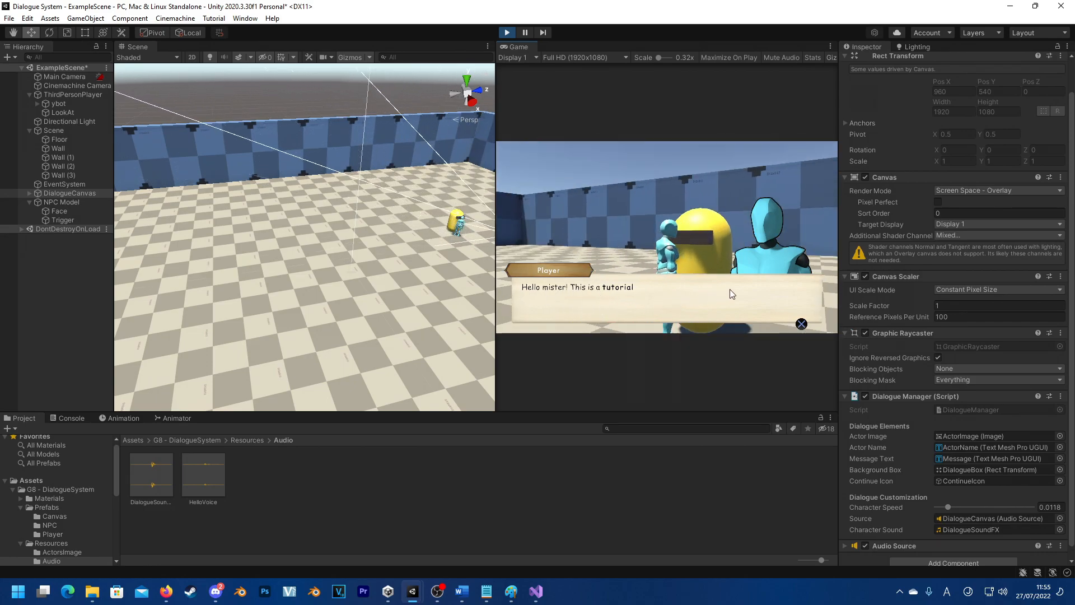
Close and replay the yellow NPC's dialogue through both messages to test the typing sound again.
{"action": "key", "text": "space"}
{"action": "key", "text": "space"}
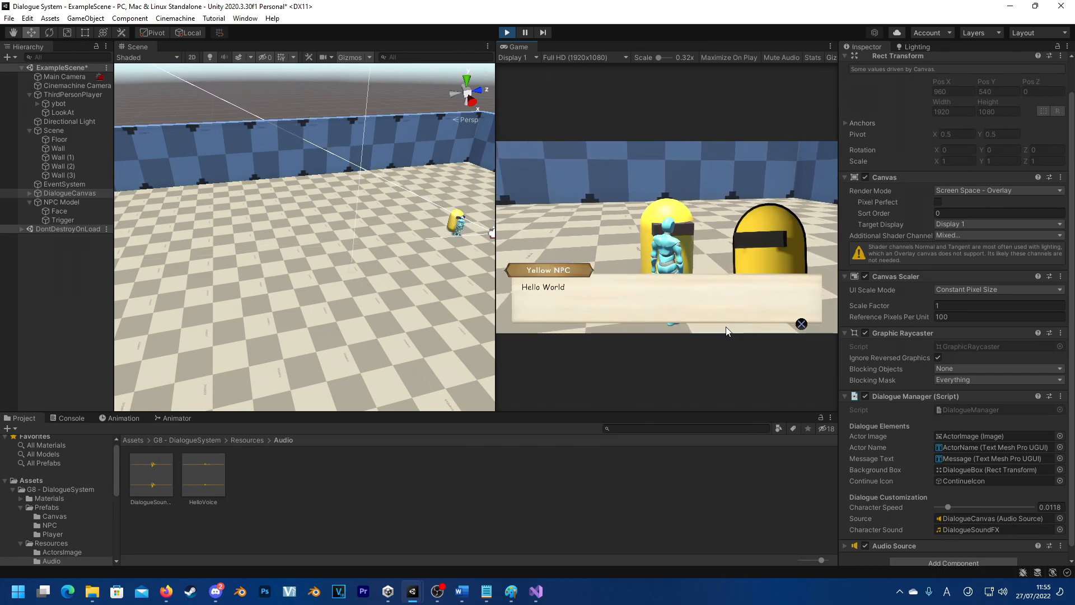
{"action": "key", "text": "space"}
{"action": "key", "text": "space"}
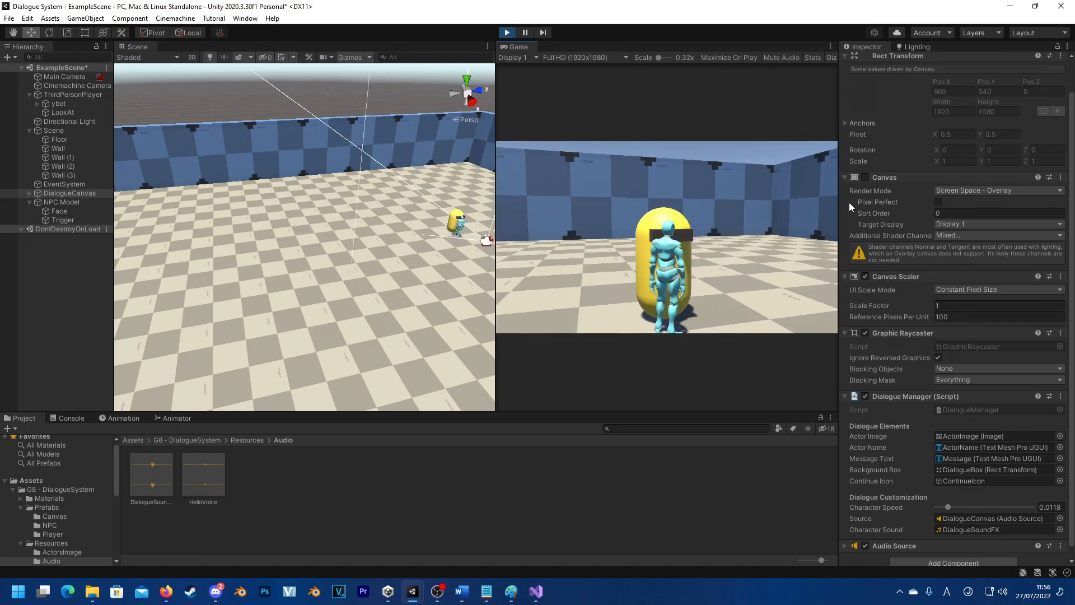
{"action": "key", "text": "space"}
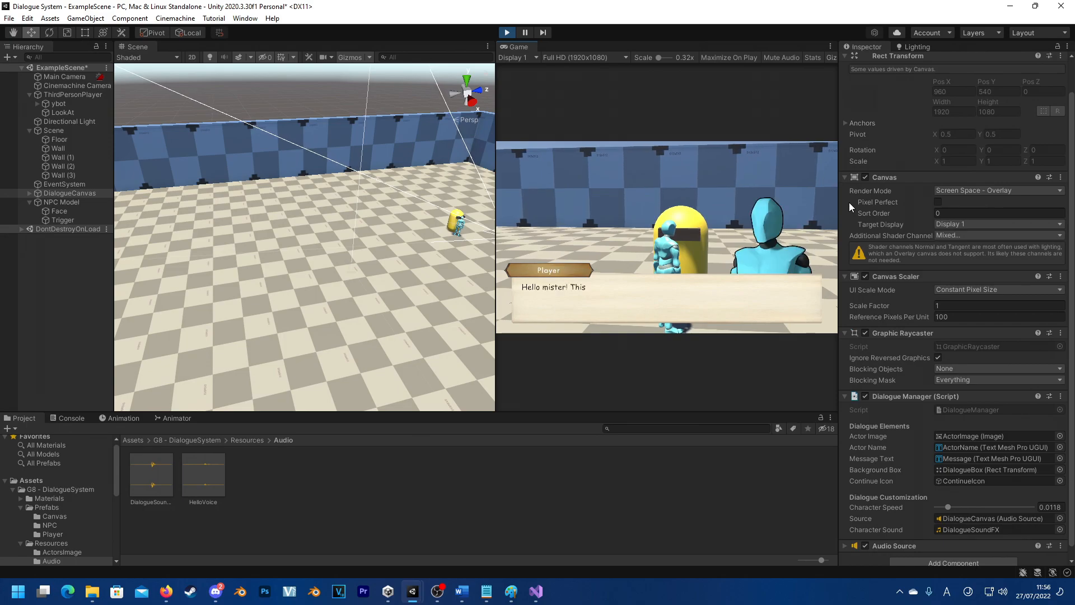
{"action": "key", "text": "space"}
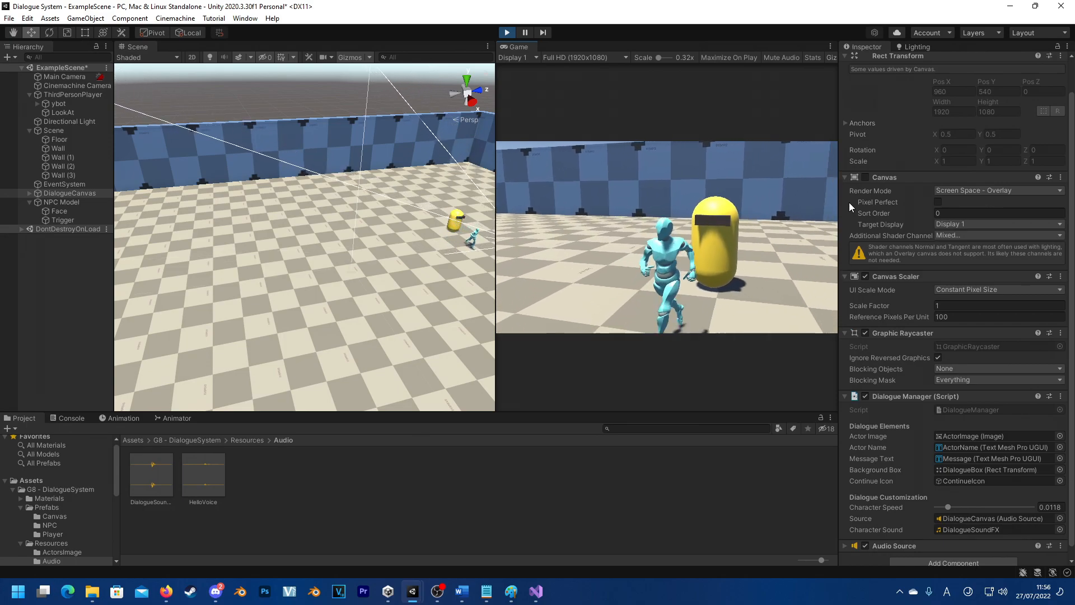
Walk the player character around the yellow NPC and away from it in the running scene.
{"action": "key", "text": "a"}
{"action": "key", "text": "s"}
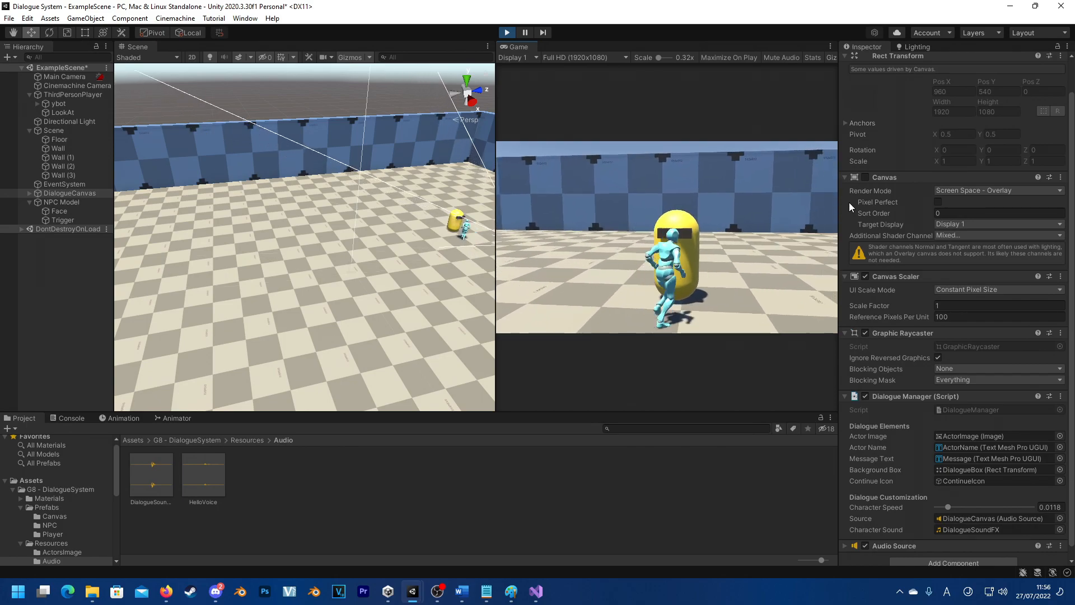
{"action": "key", "text": "a"}
{"action": "key", "text": "d"}
{"action": "key", "text": "s"}
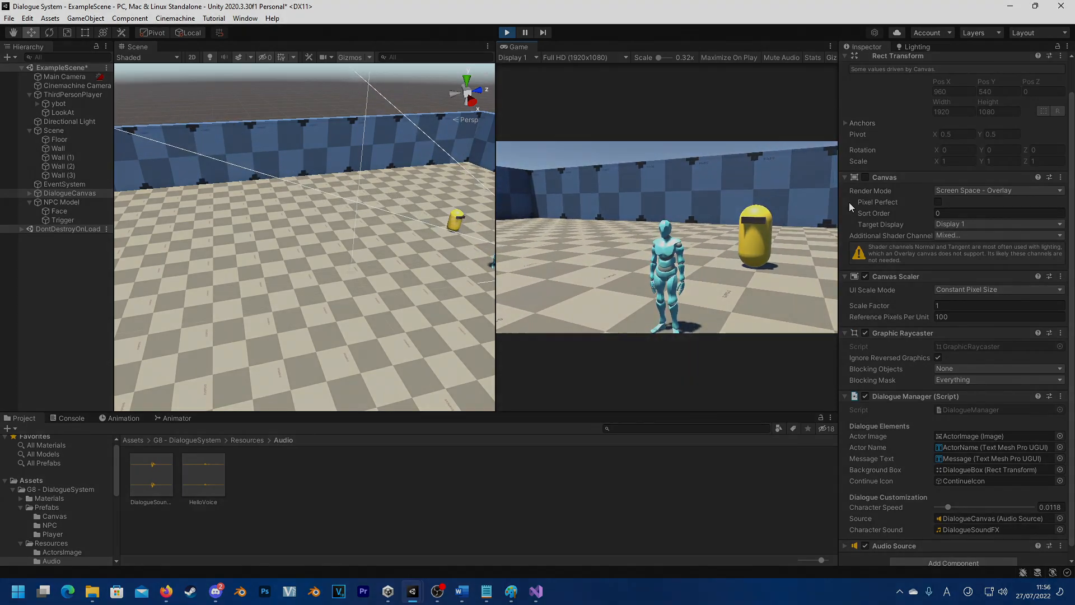